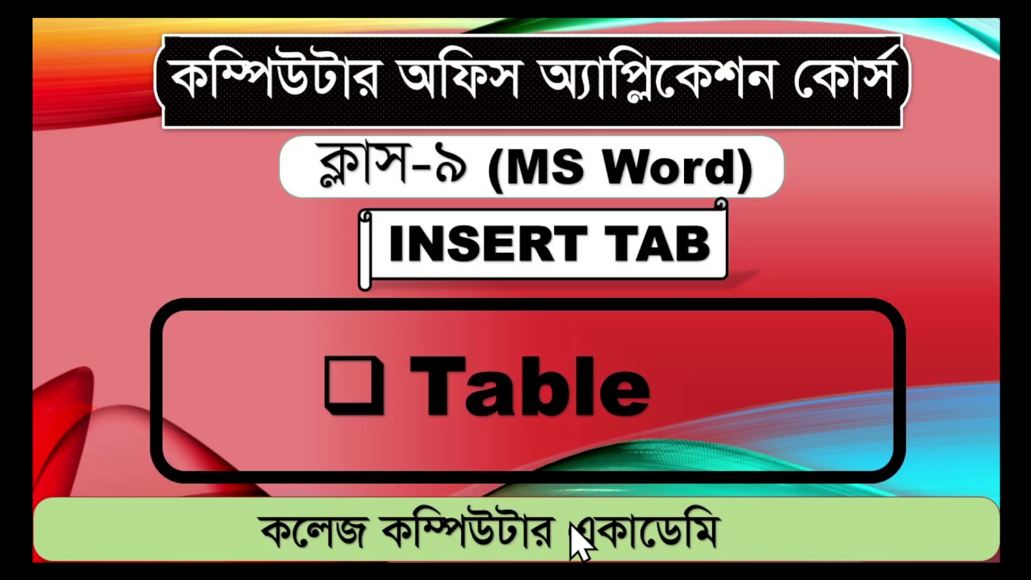
- Exit full-screen view of the course title image in Photos and minimize it to show the desktop
key("Escape")
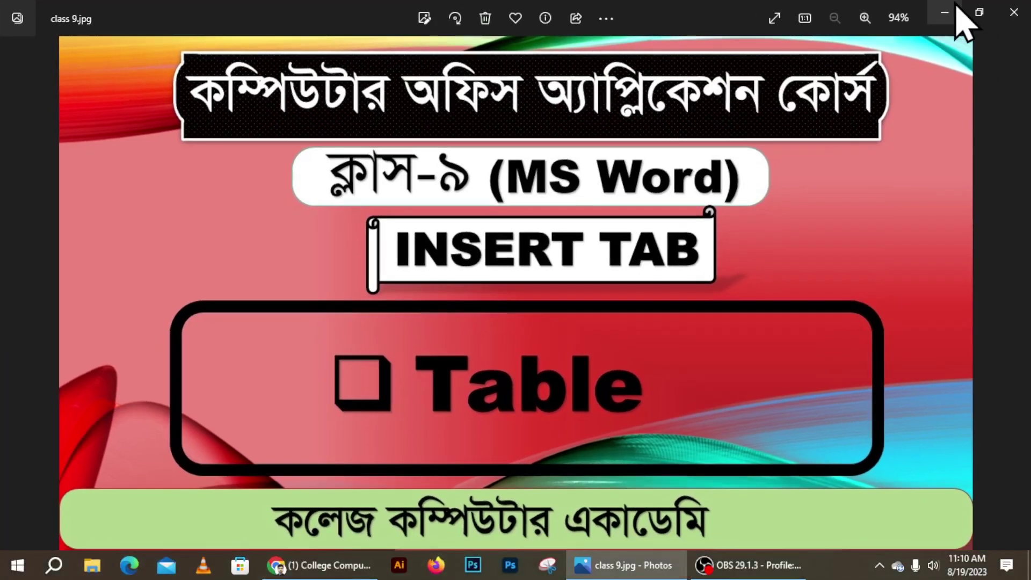
left_click(966, 12)
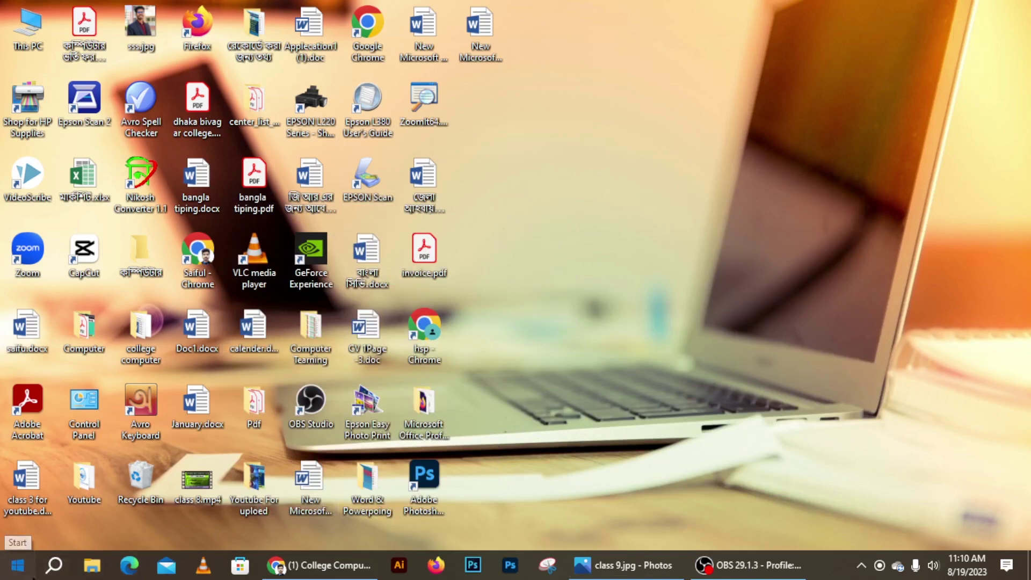
- Browse the Start menu's list of installed apps, then close it to return to the desktop
left_click(18, 564)
scroll(116, 397, "down", 5)
scroll(121, 389, "down", 5)
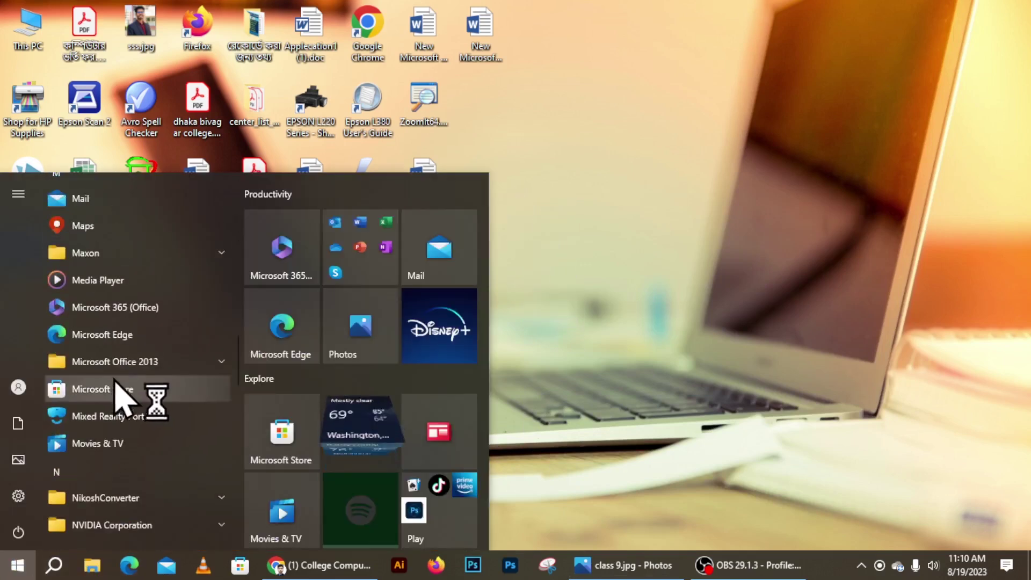
left_click(840, 105)
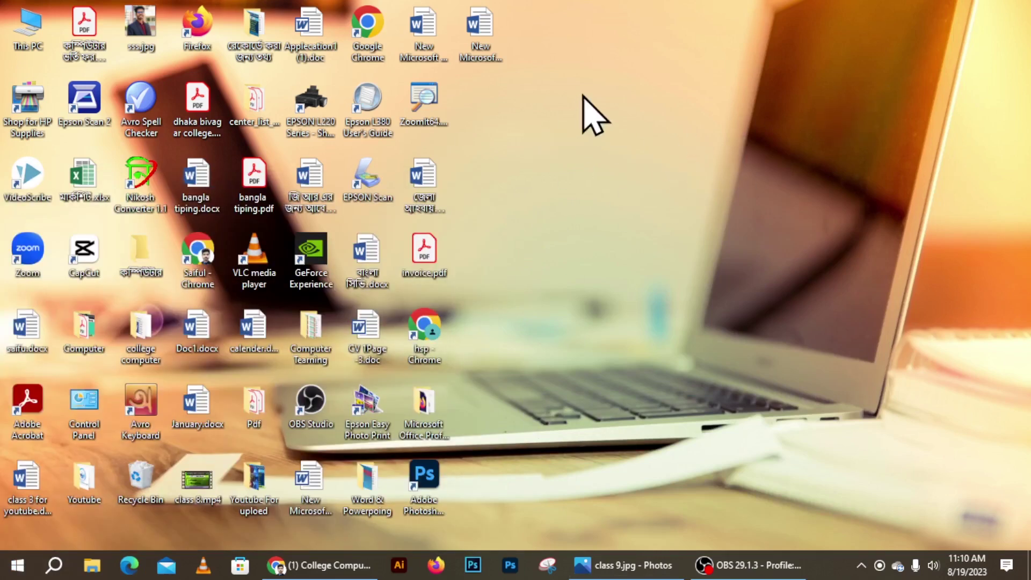
- Create New Microsoft Word Document (3).docx on the desktop with the default name and open it in Word
right_click(531, 131)
mouse_move(566, 304)
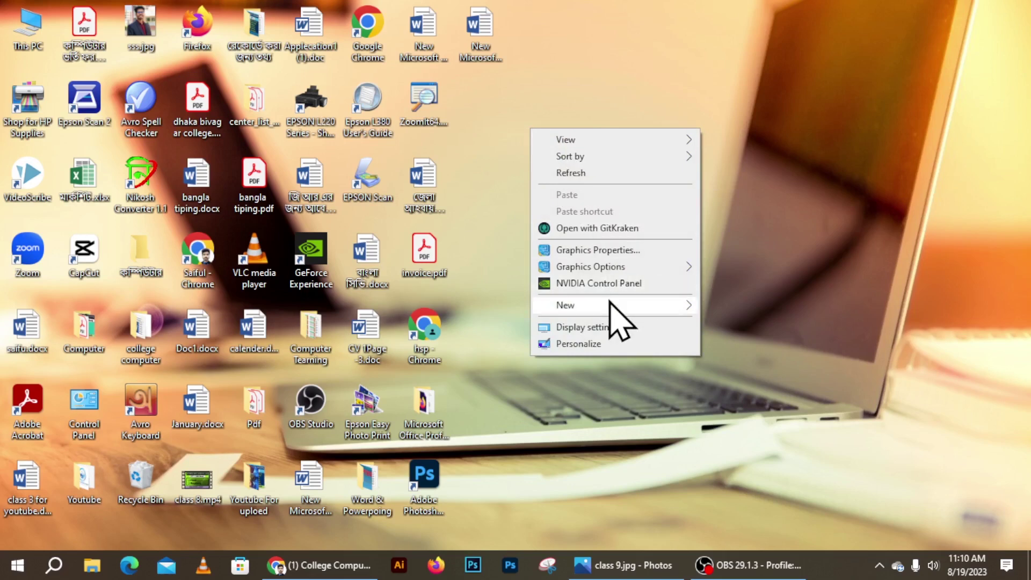
left_click(762, 362)
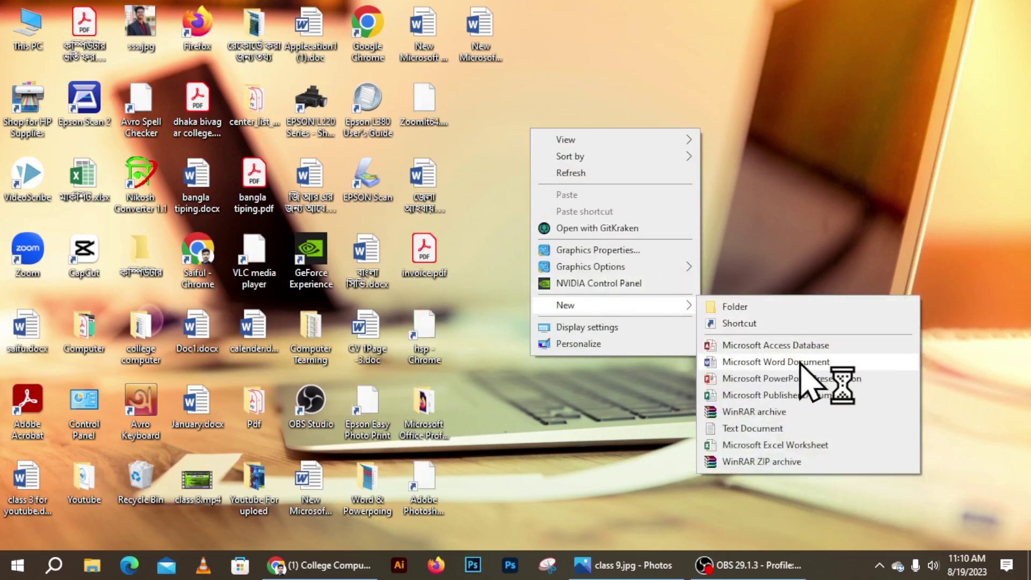
left_click(545, 167)
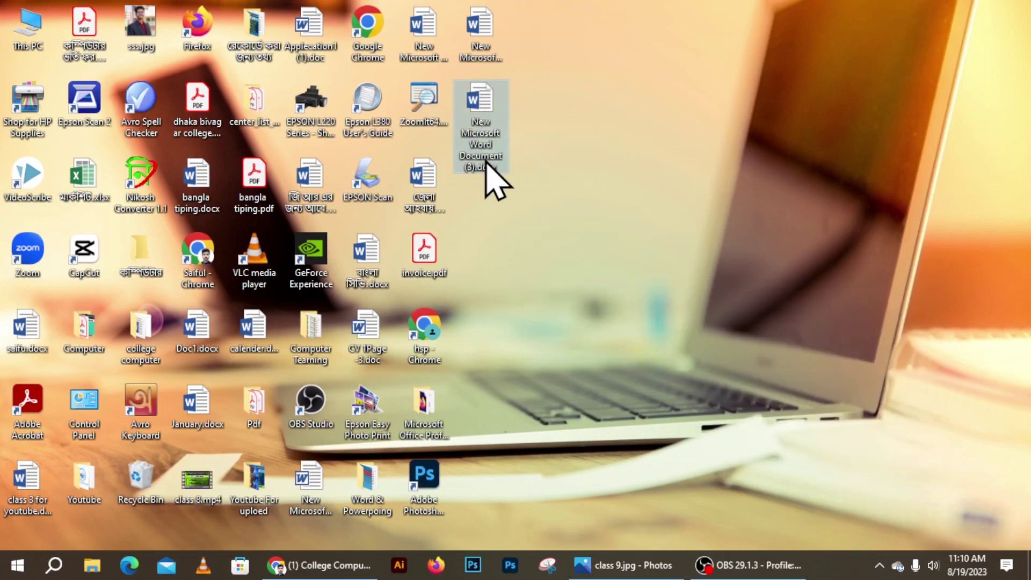
double_click(486, 89)
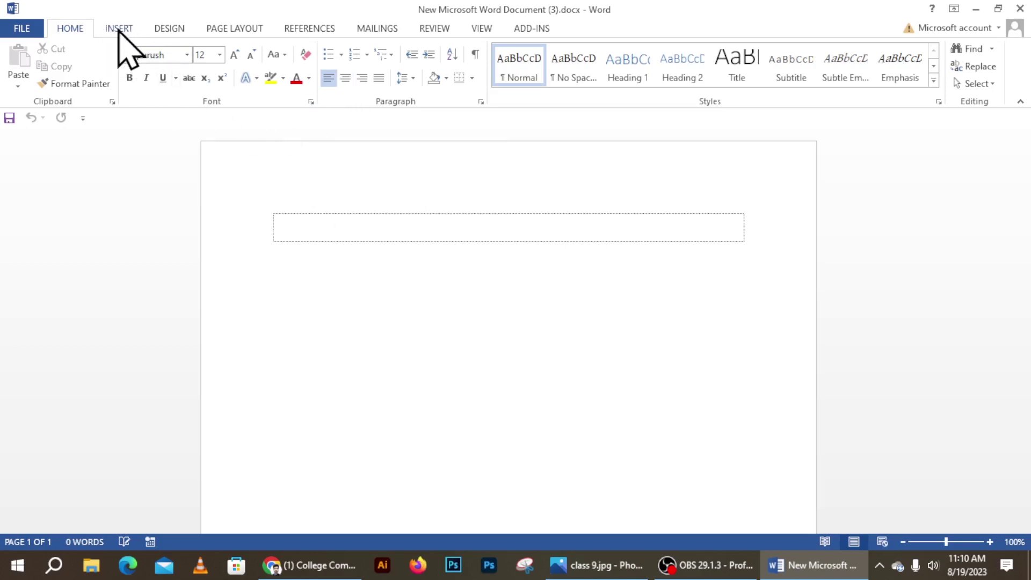
- Insert a 10-column by 7-row table from the INSERT tab's Table grid
left_click(115, 30)
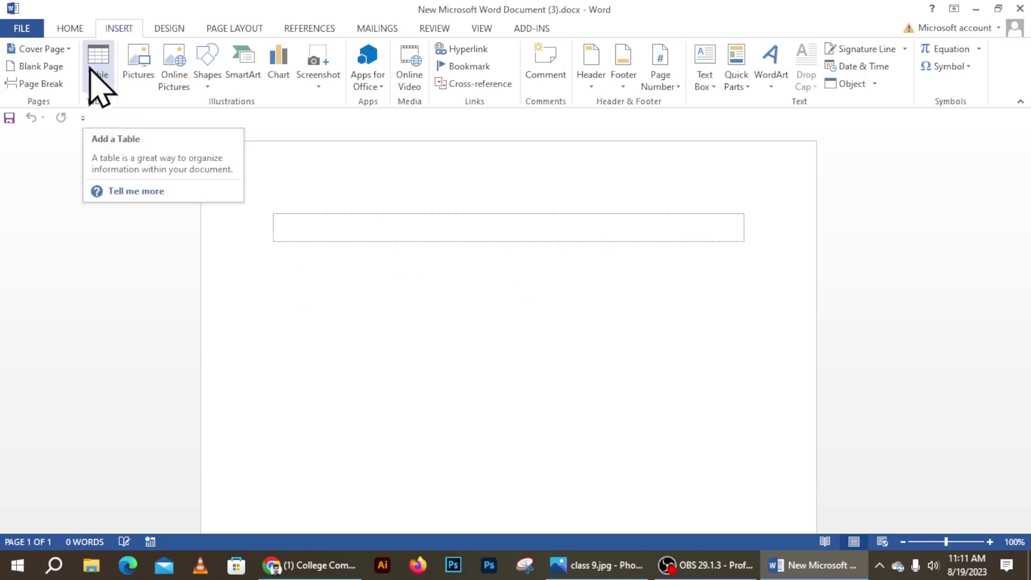
left_click(99, 82)
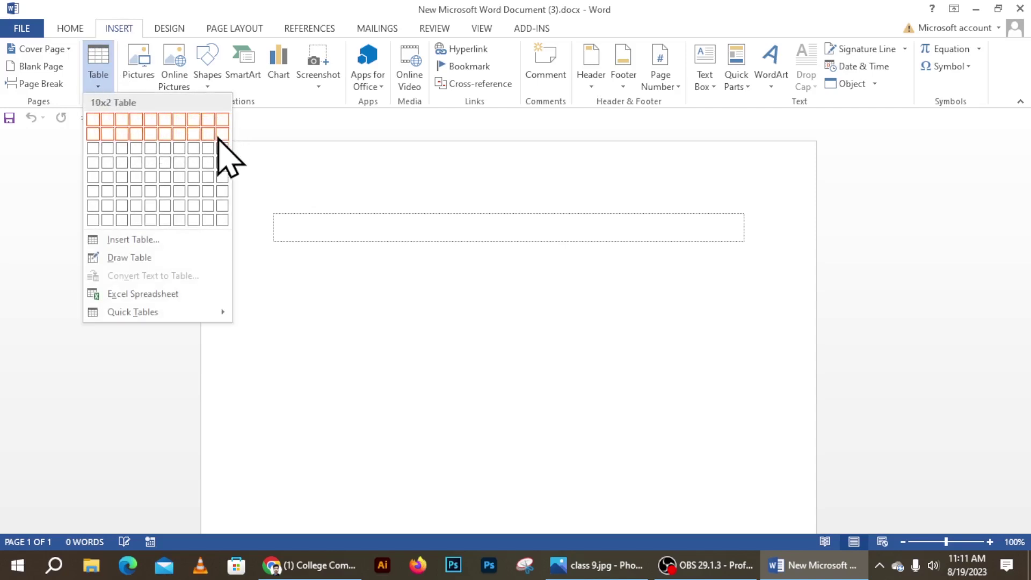
left_click(222, 219)
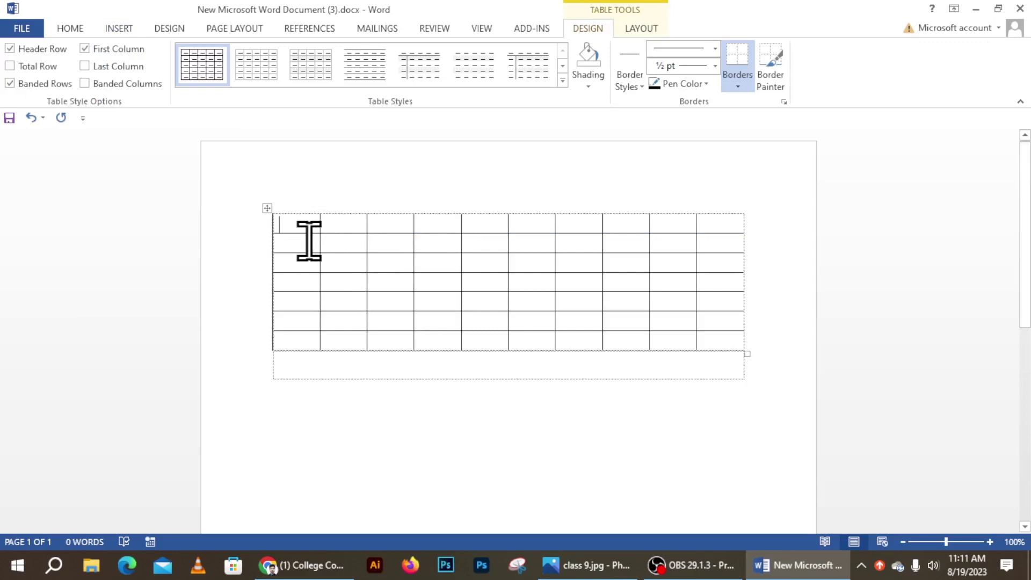
- Drag across various table cells, finishing with the first two rows selected as a block
mouse_move(295, 234)
left_mouse_down()
mouse_move(439, 215)
mouse_move(449, 254)
left_mouse_up()
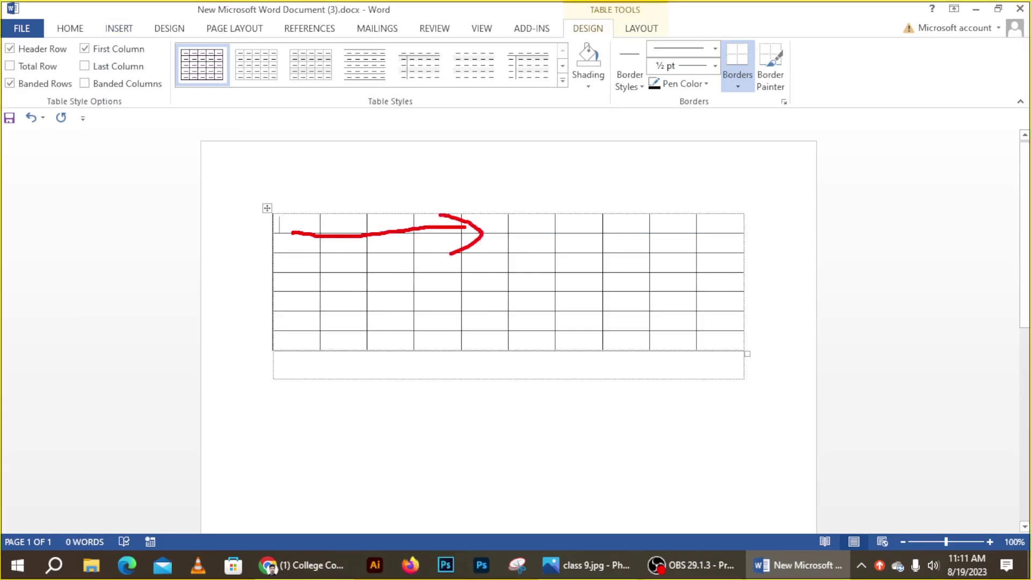
left_click_drag(602, 228, 746, 228)
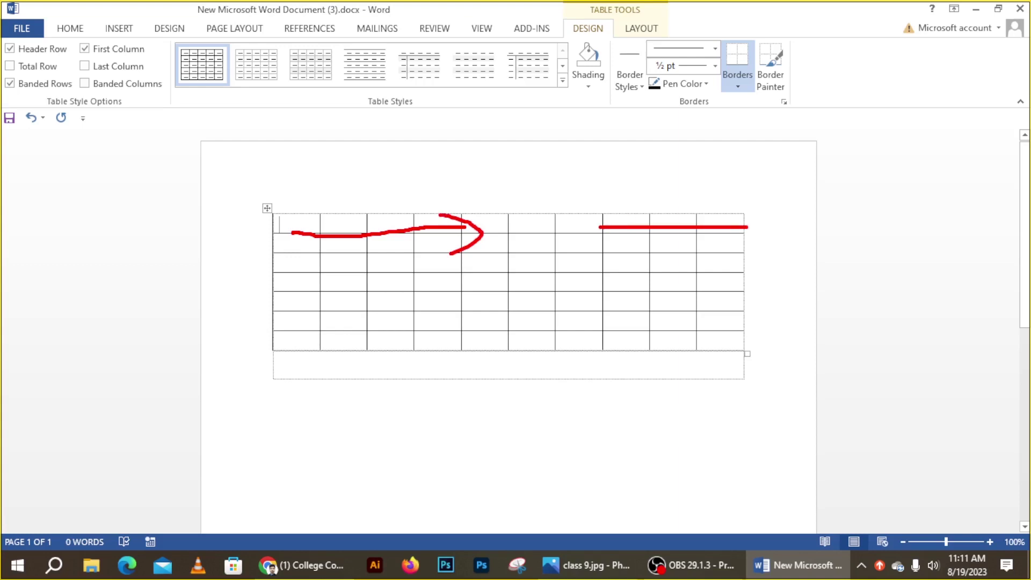
left_click_drag(599, 227, 622, 238)
mouse_move(500, 216)
left_mouse_down()
mouse_move(501, 237)
mouse_move(522, 220)
mouse_move(511, 229)
mouse_move(536, 239)
left_mouse_up()
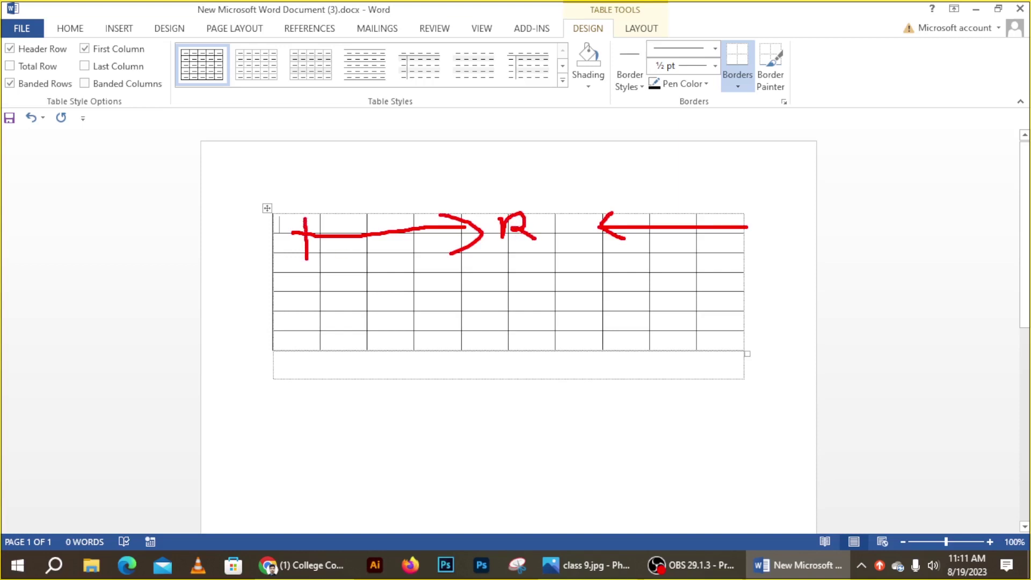
left_click_drag(307, 288, 301, 369)
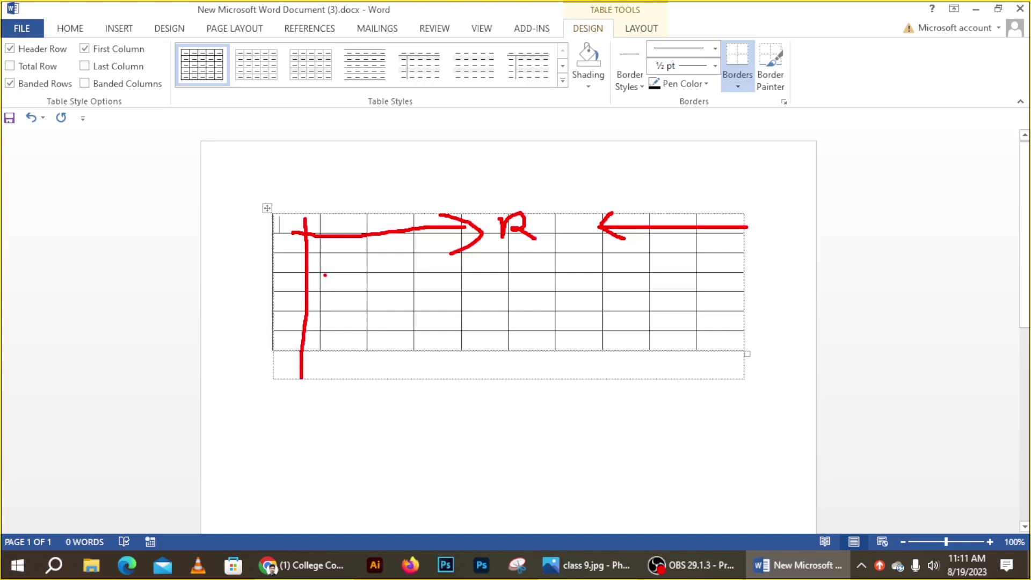
mouse_move(299, 223)
left_mouse_down()
mouse_move(441, 219)
mouse_move(715, 236)
left_mouse_up()
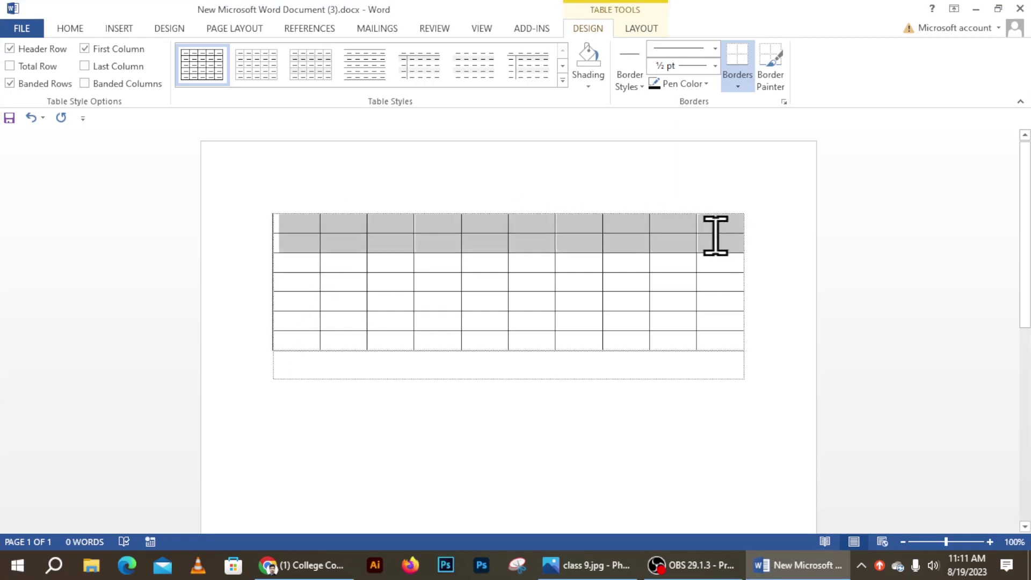
- Select the entire 10x7 table and delete it with Backspace
left_click(118, 28)
left_click(98, 83)
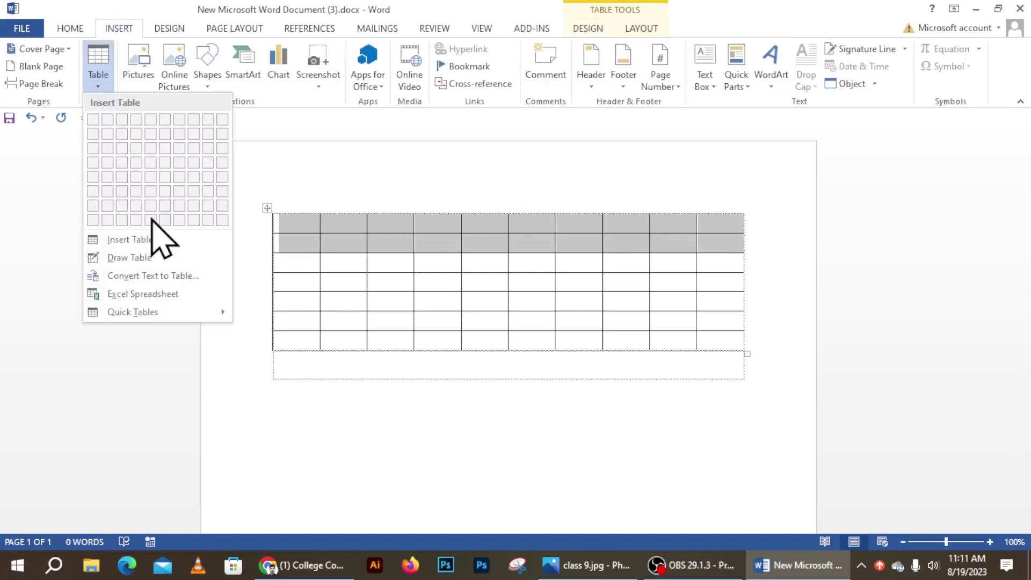
left_click(267, 209)
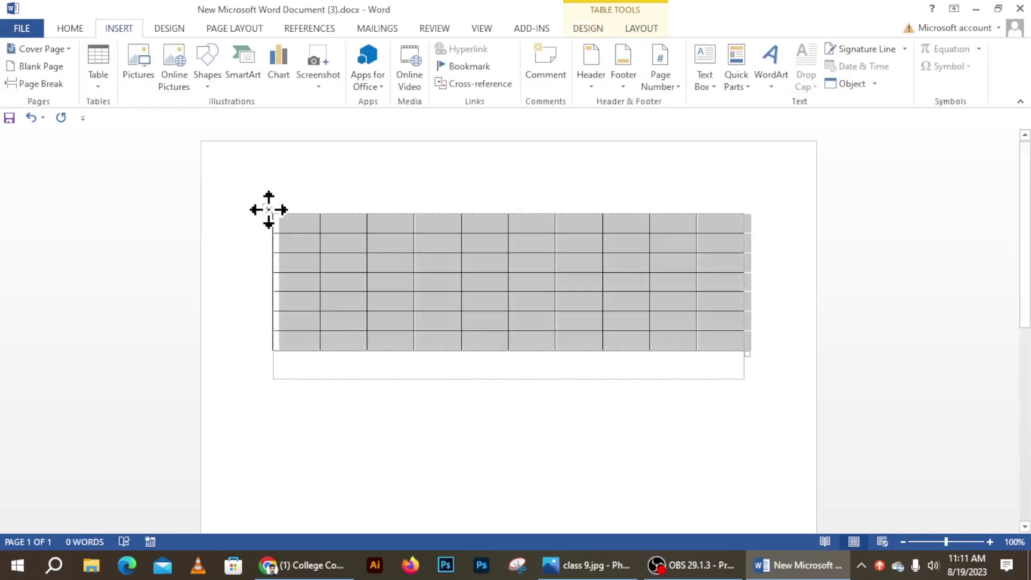
key("BackSpace")
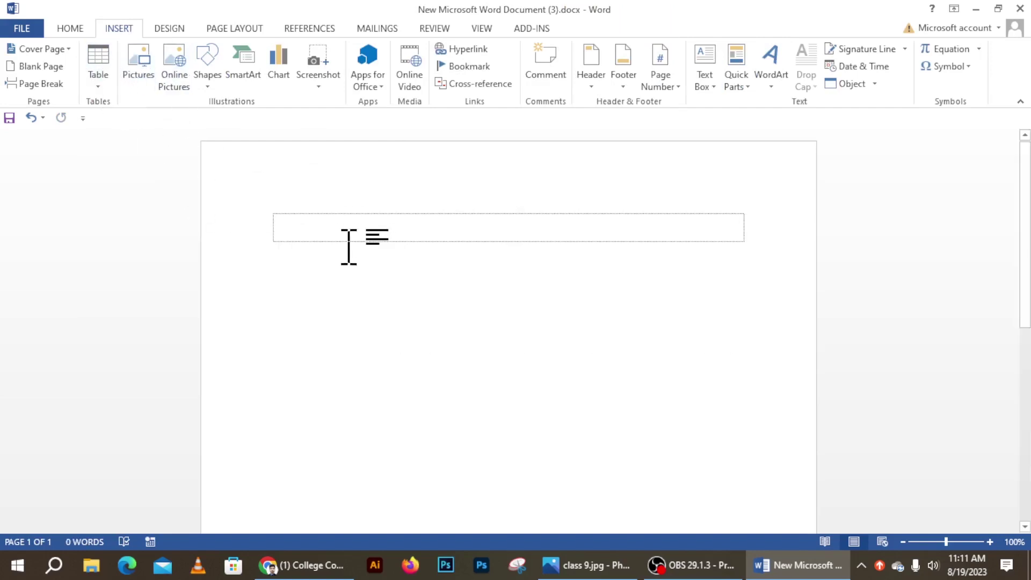
- Insert a 10x8 table, select the whole table with its move handle, and delete it
left_click(102, 78)
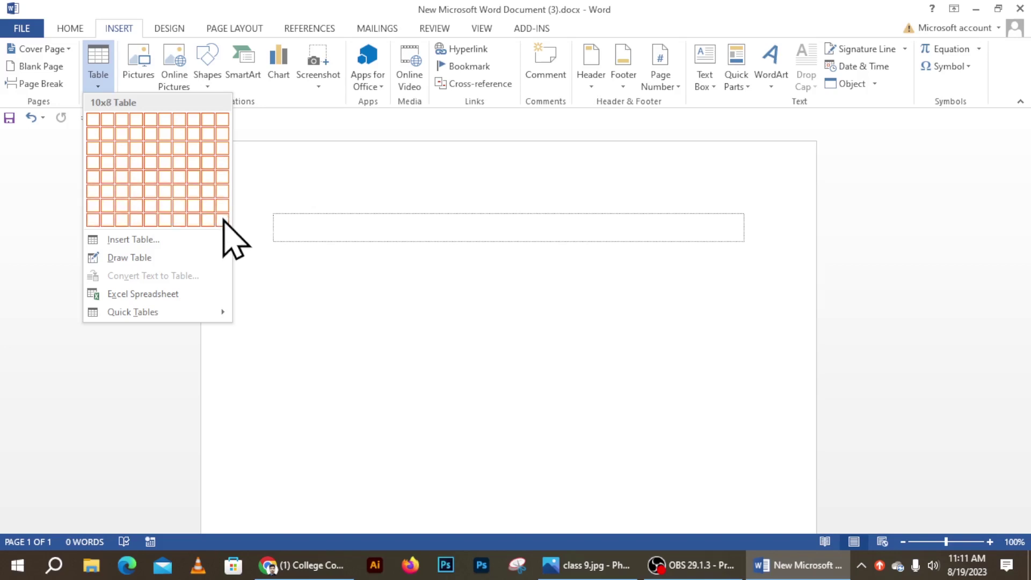
left_click(224, 220)
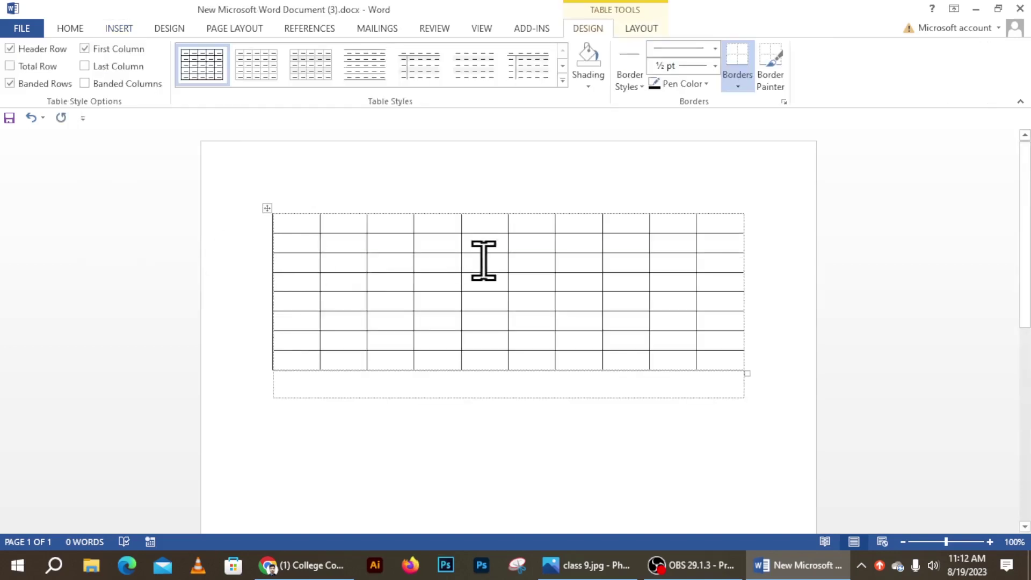
left_click_drag(301, 223, 734, 359)
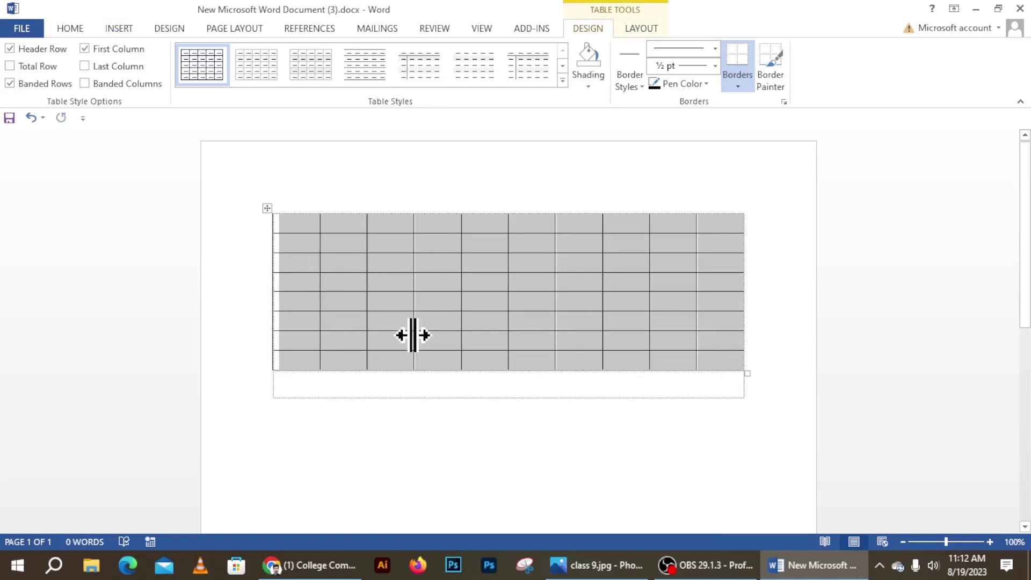
left_click(267, 209)
key("BackSpace")
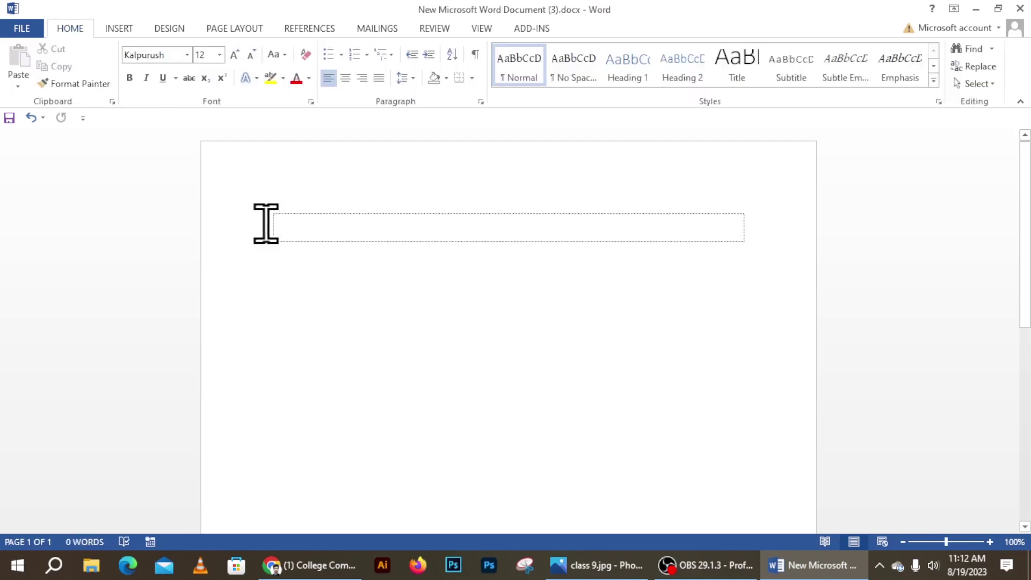
- Type a line of + signs joined by dashes outlining five columns, then put the caret at its end
type("+-----")
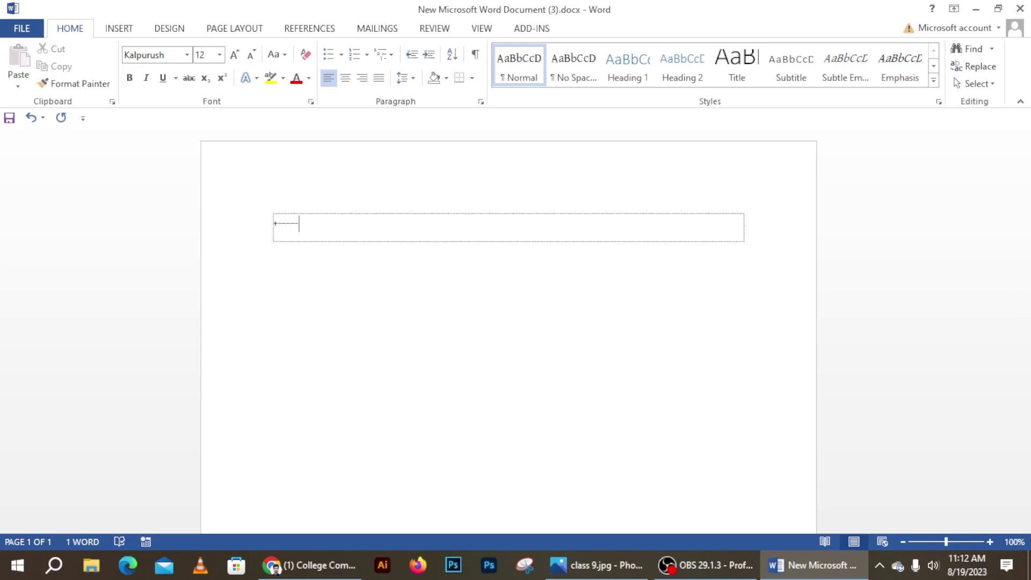
type("+")
type("-----")
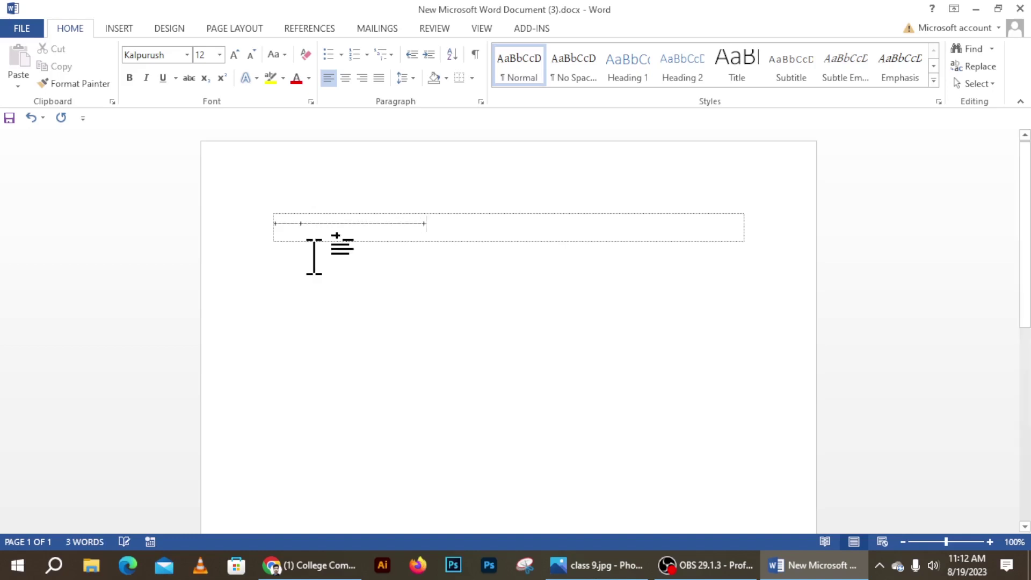
type("------------")
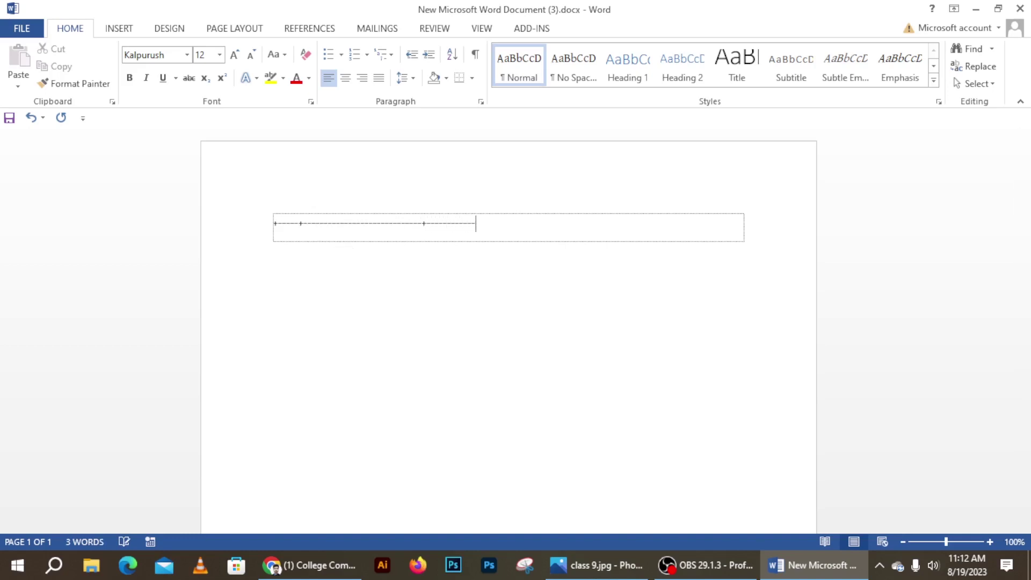
type("---------")
type("----")
type("+")
type("---------")
type("-")
type("---------")
type("------")
type("+")
left_click_drag(272, 156, 743, 160)
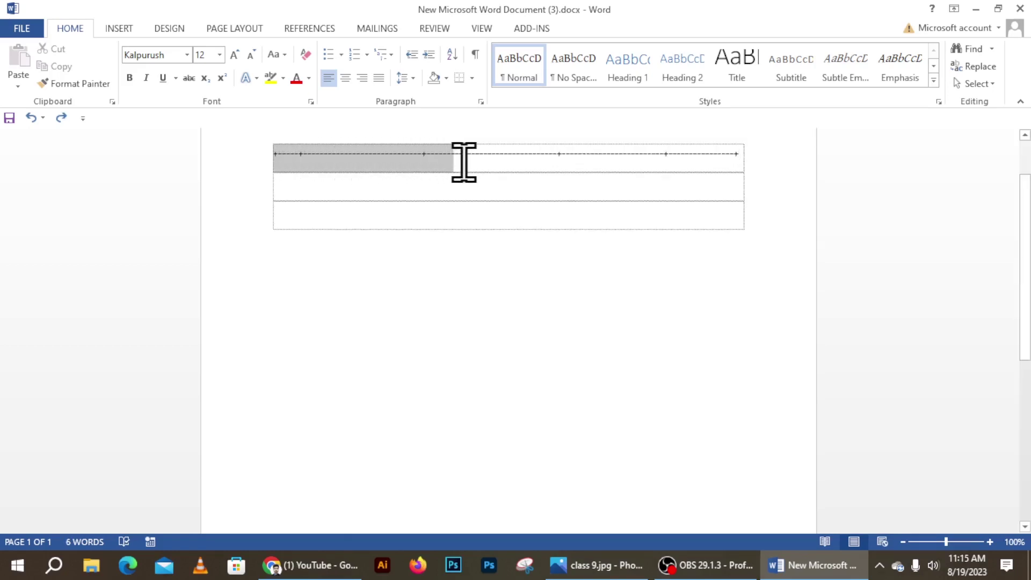
left_click(742, 157)
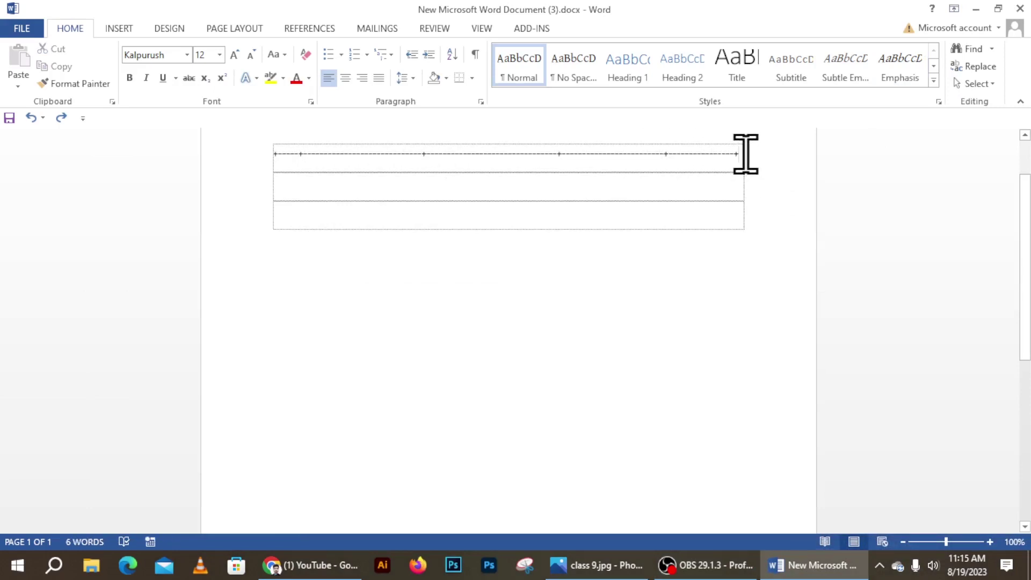
- Turn the dashed line into a five-column table and add rows by tabbing from the last cell
key("Return")
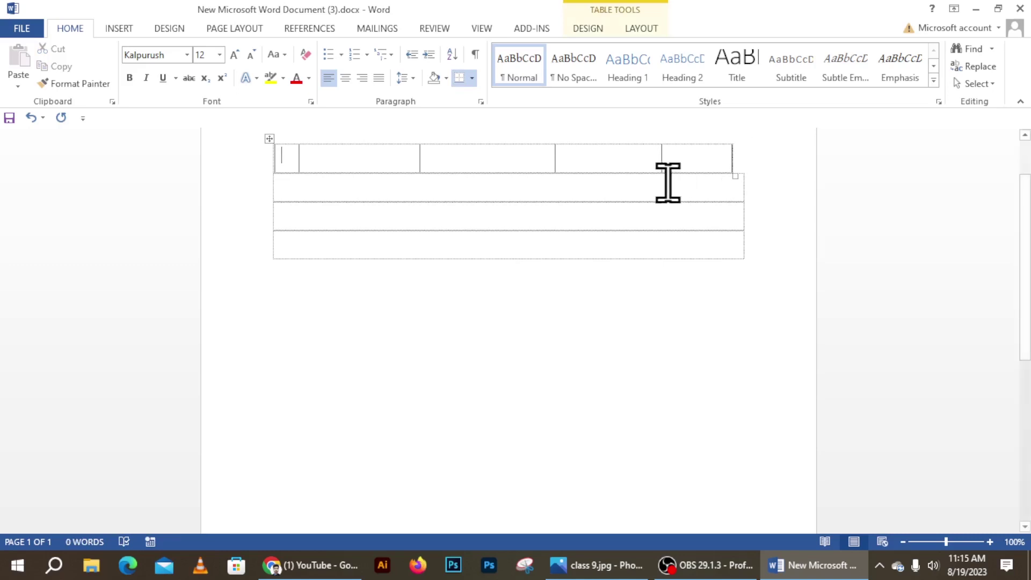
left_click_drag(291, 155, 686, 148)
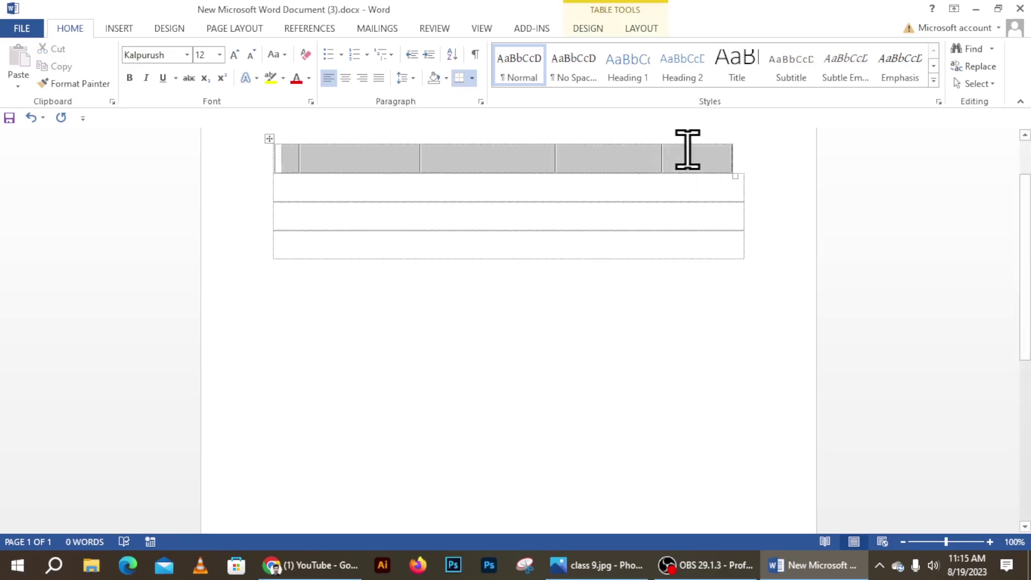
left_click(716, 160)
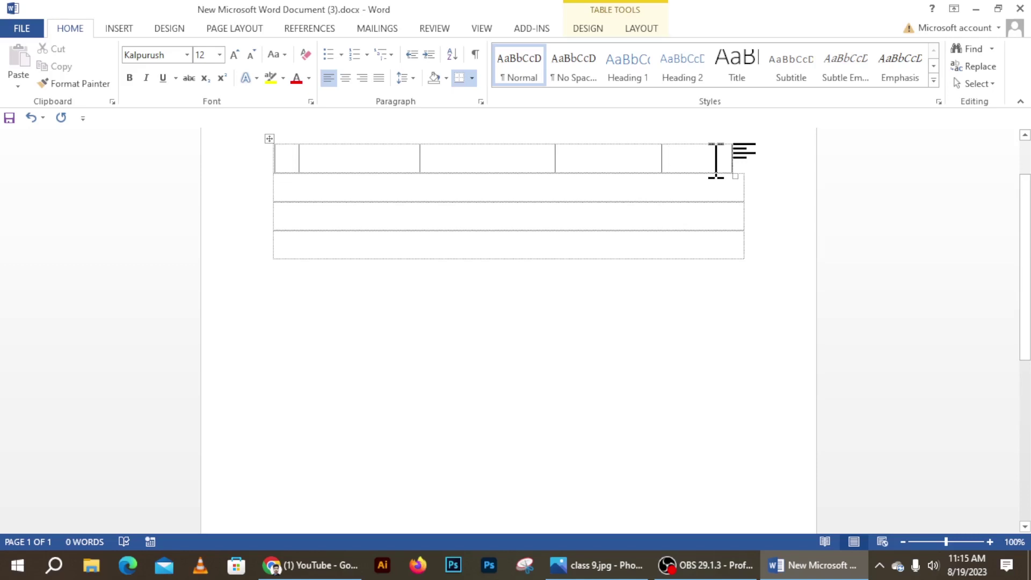
key("Tab")
key("Tab")
key("Tab")
key("Tab")
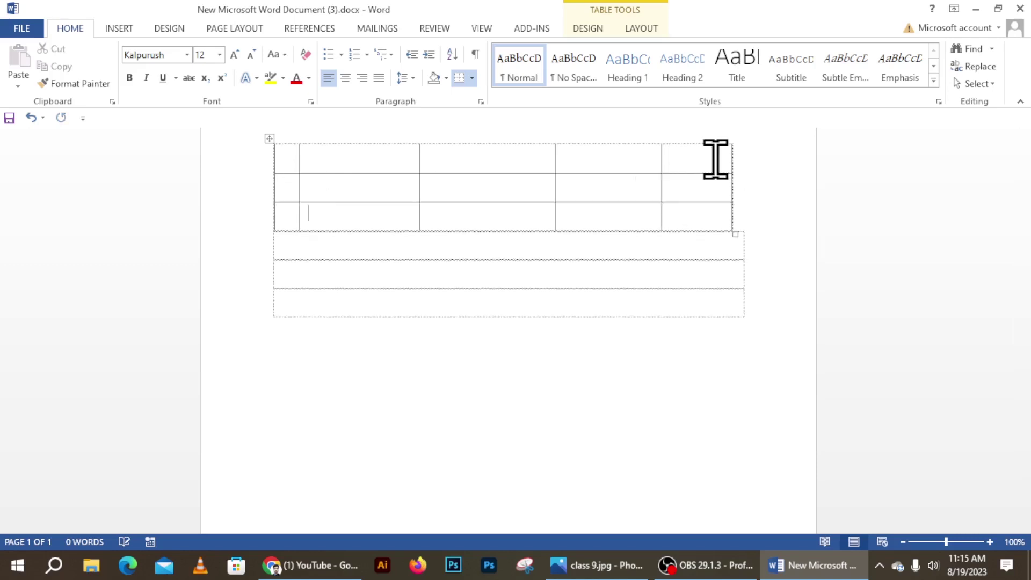
key("Tab")
key("Tab")
key("Tab")
key("Tab")
key("Tab")
key("Tab")
key("Tab")
key("Tab")
key("Tab")
key("Tab")
key("Tab")
key("Tab")
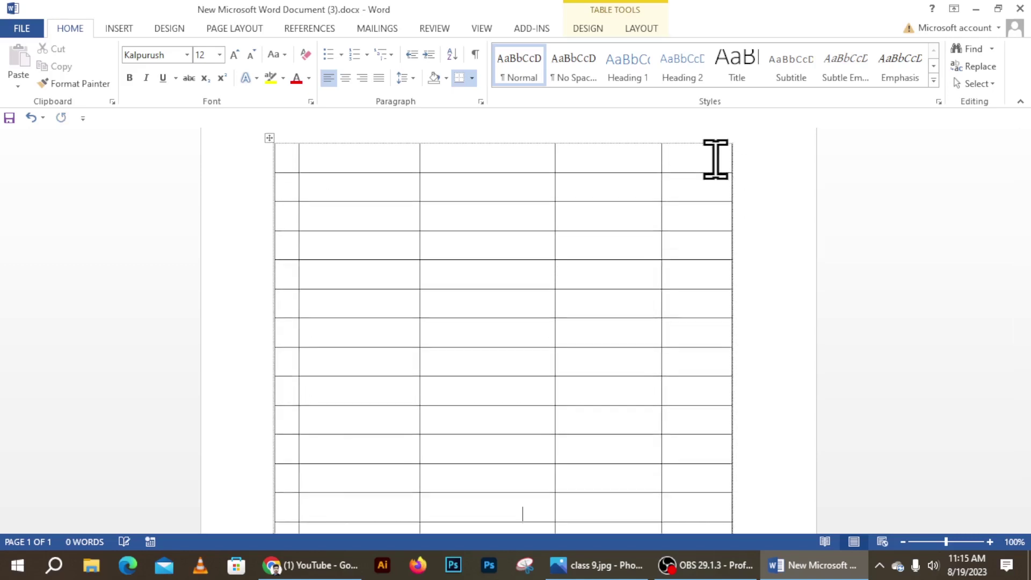
key("Tab")
key("Tab")
key("Tab")
- Select blocks of the new table's cells, then place the caret in the first header cell
scroll(405, 268, "up", 5)
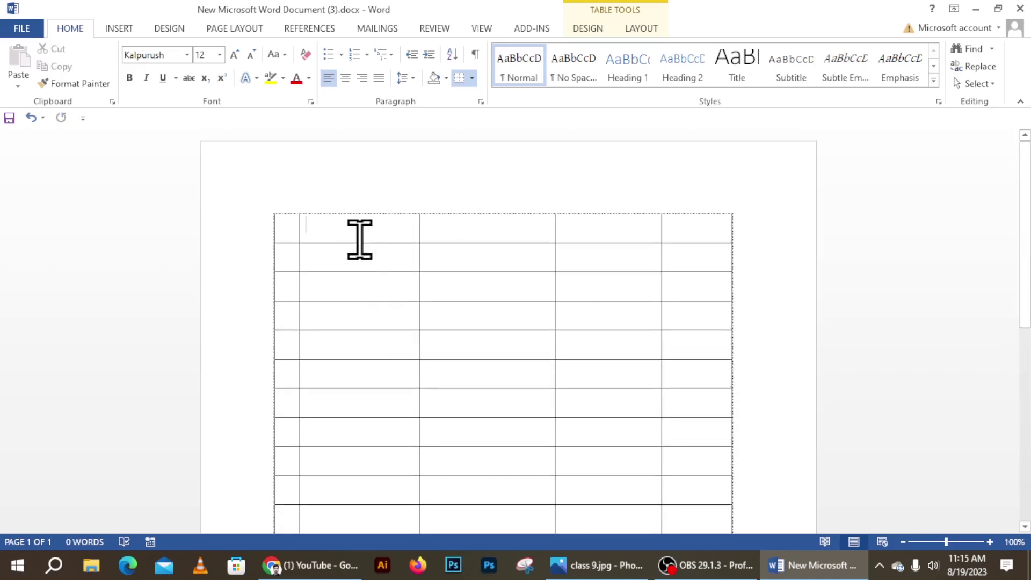
left_click_drag(362, 239, 693, 503)
scroll(666, 446, "down", 3)
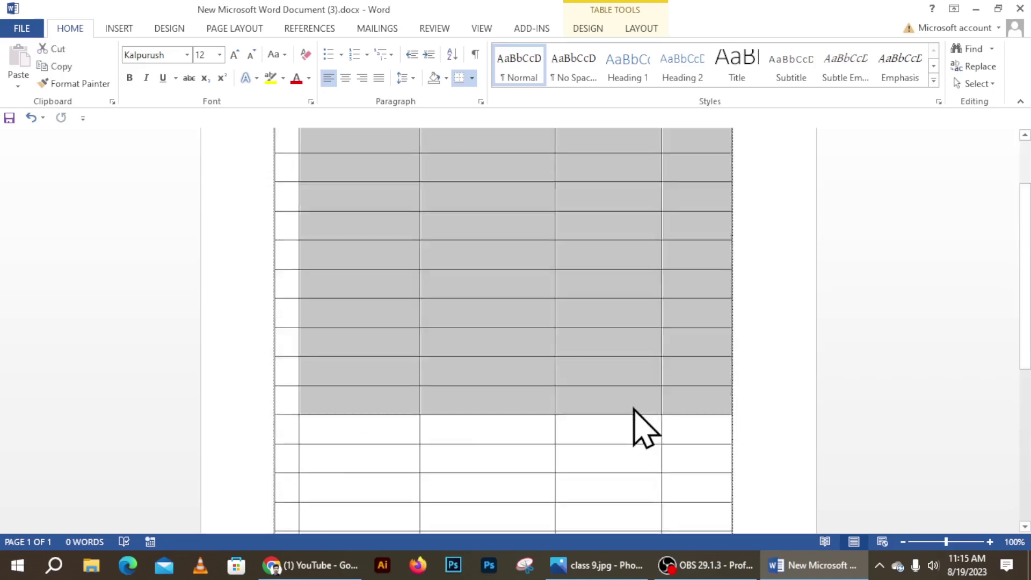
scroll(547, 365, "up", 3)
left_click(325, 226)
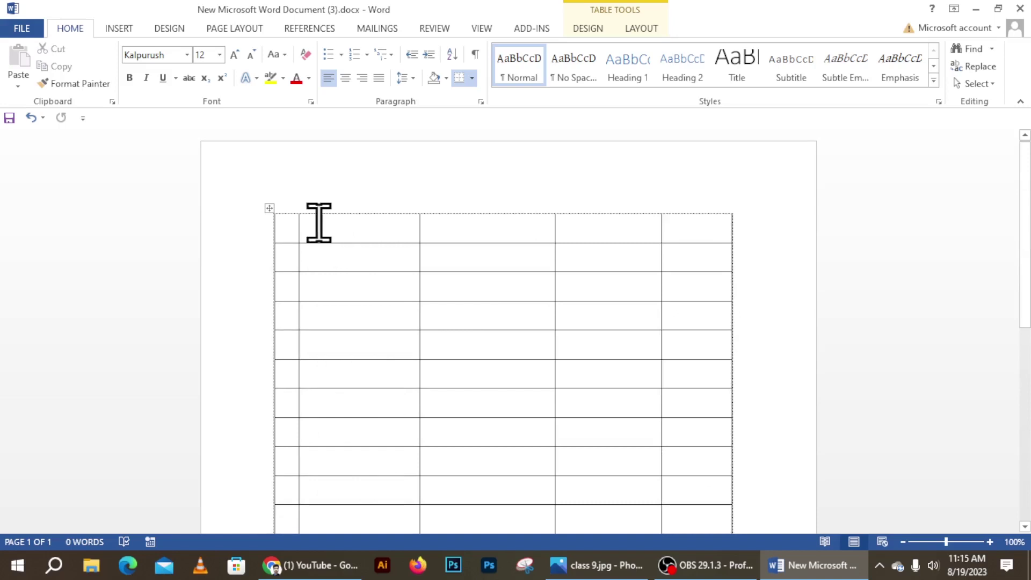
mouse_move(317, 220)
left_mouse_down()
mouse_move(664, 347)
mouse_move(750, 455)
left_mouse_up()
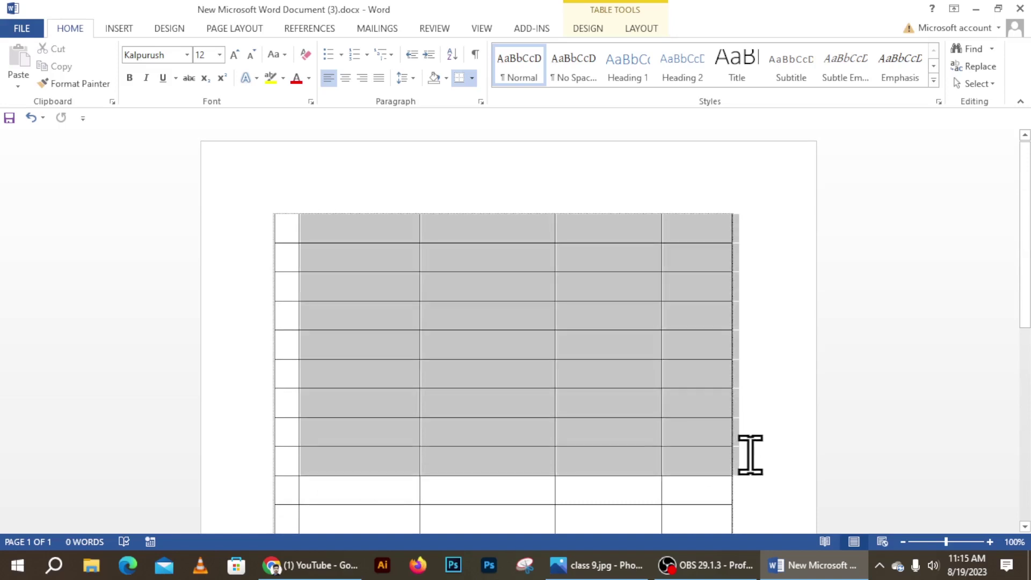
left_click(288, 234)
type("SL")
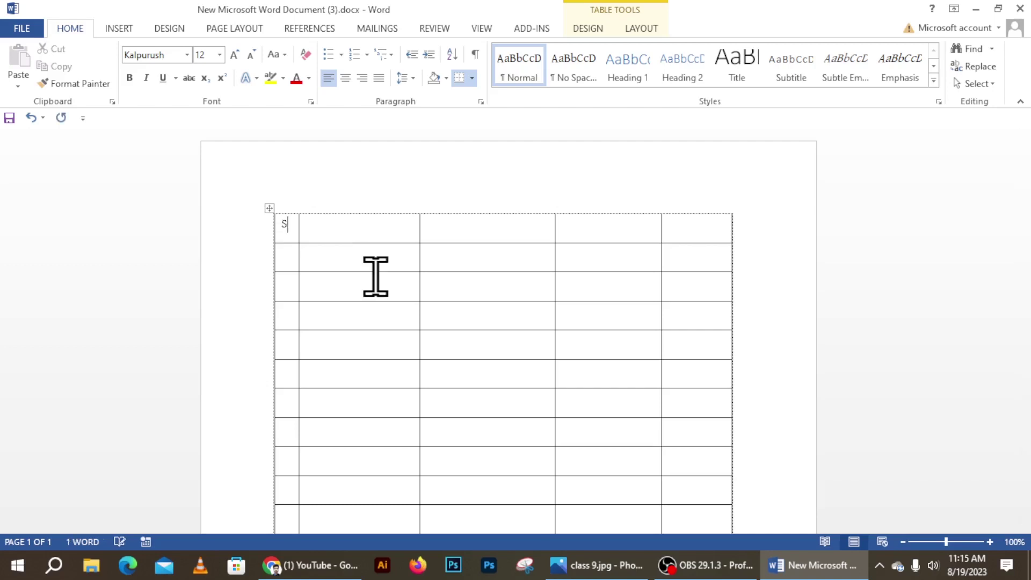
- Type the header row: SL, Name, Fathers Name, Mothers Name, Mobile No
type("Name ")
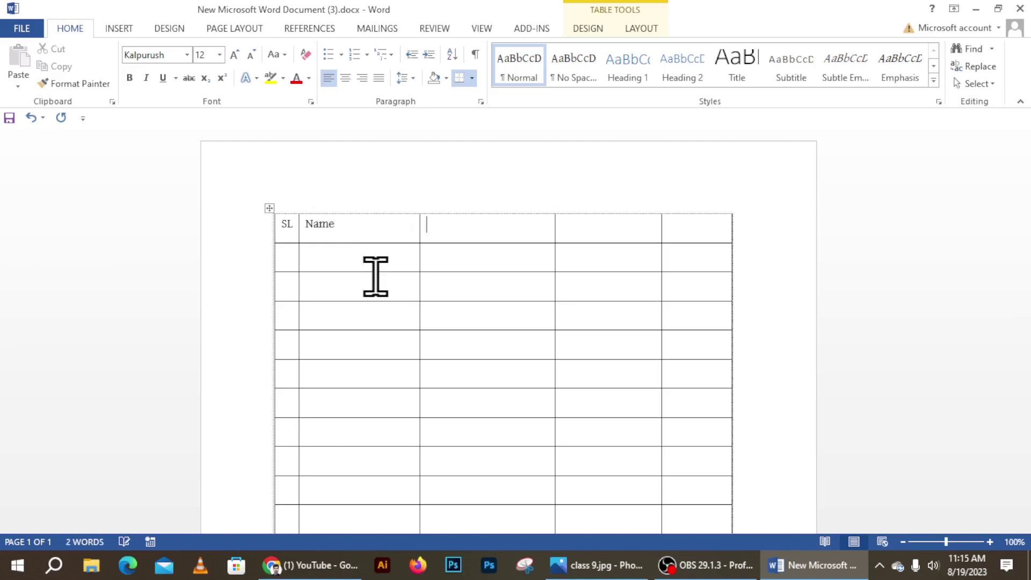
type("Fathers ")
type("Name ")
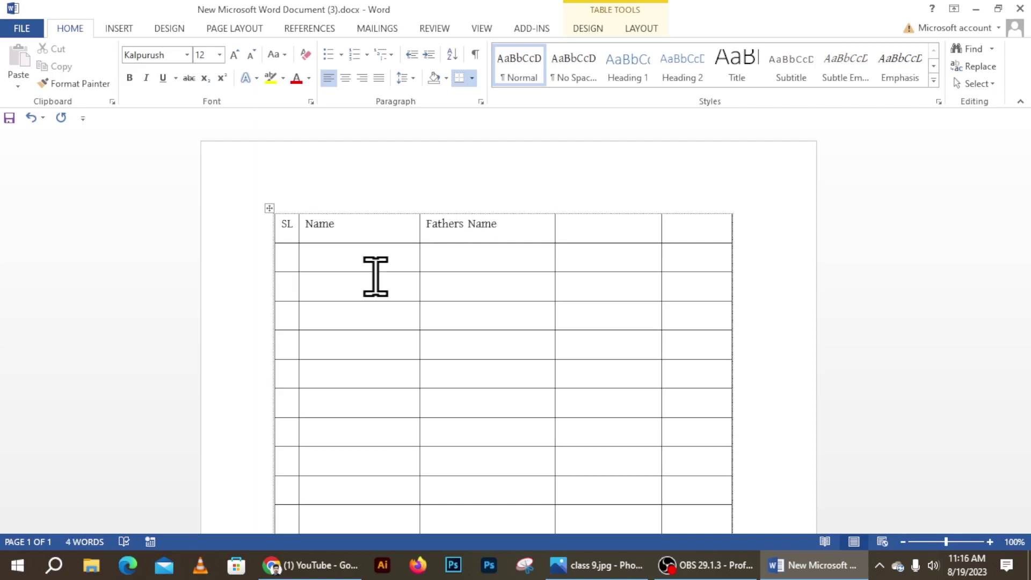
type("Mo")
type("bile")
double_click(567, 224)
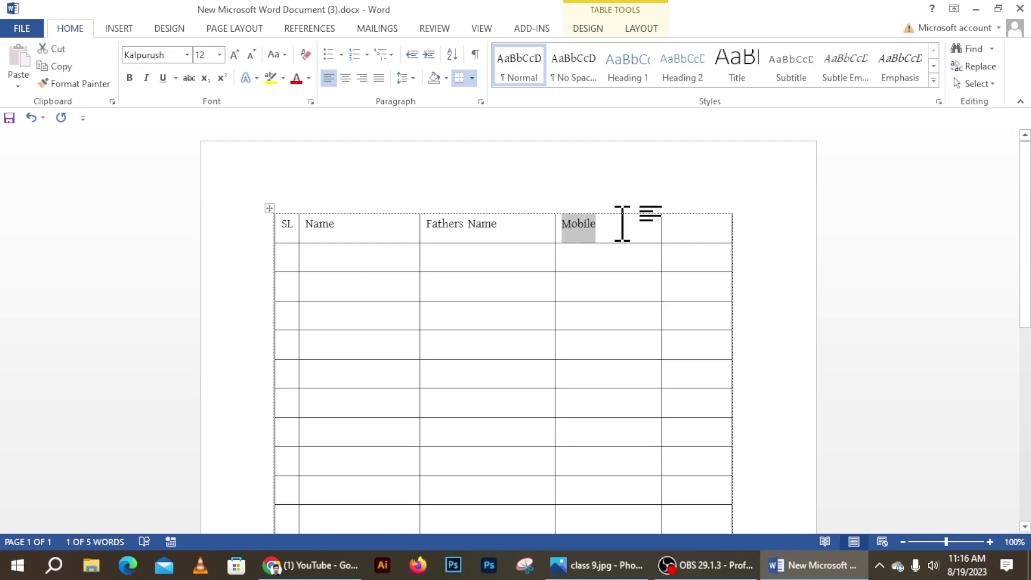
type("Mothers Name")
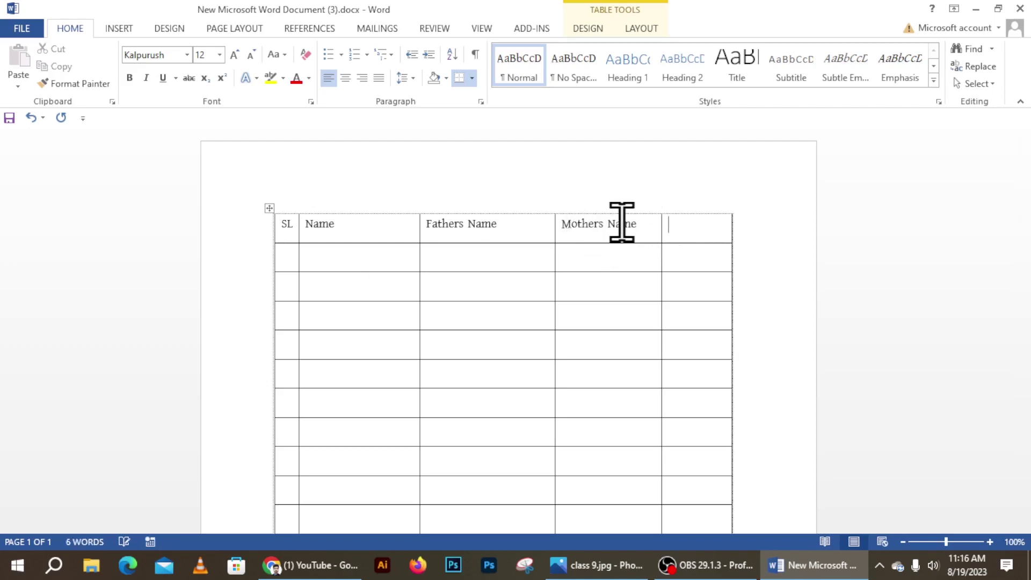
type("mo")
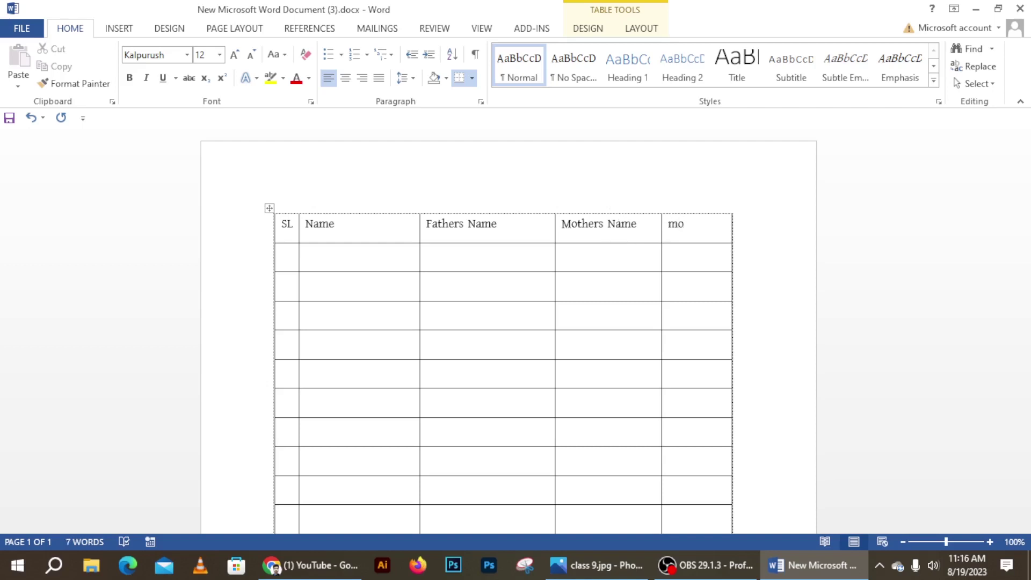
type("Mobile No")
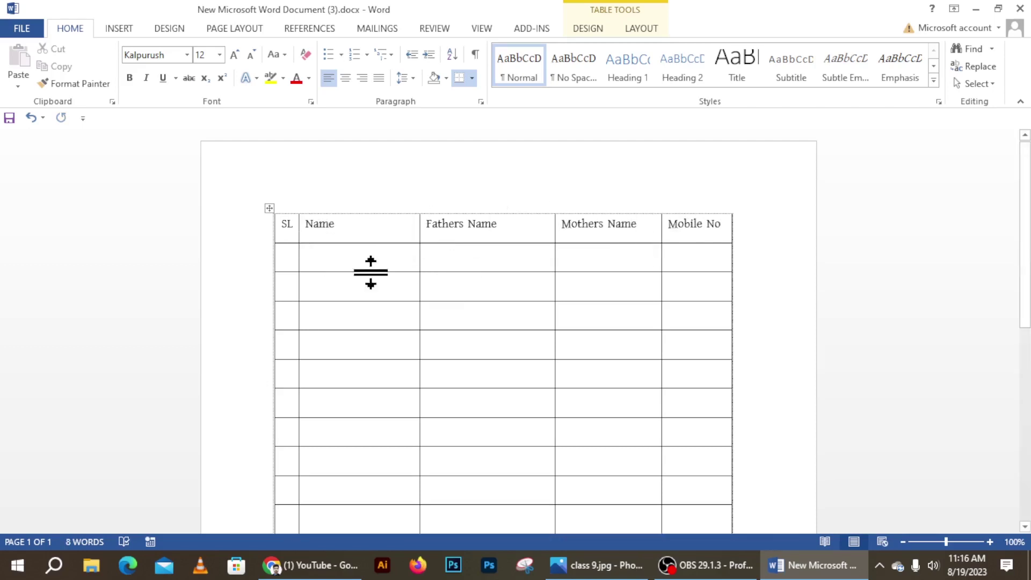
- Fill the first data row with number 01, sample names and a sample mobile number
left_click(285, 259)
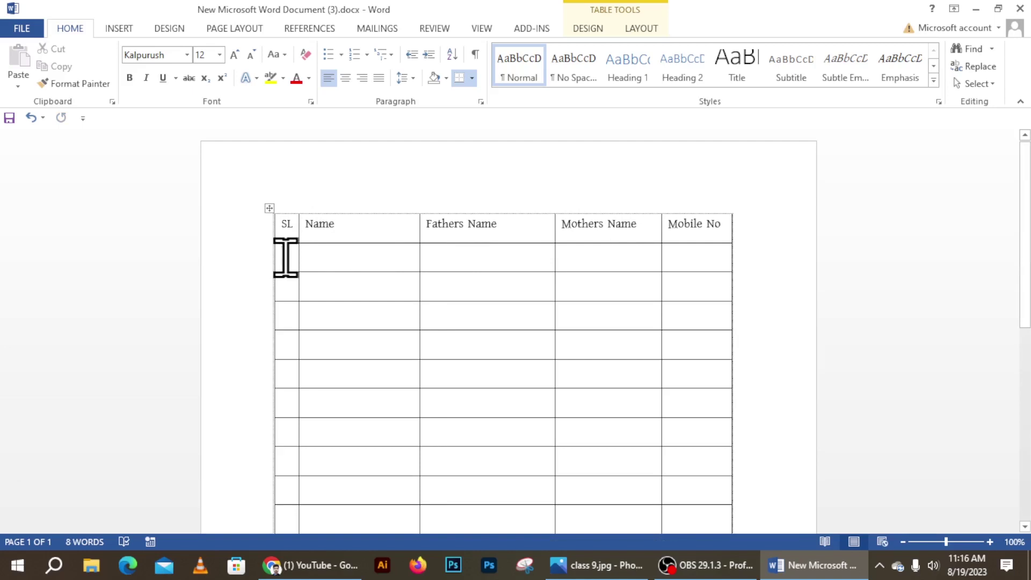
type("1")
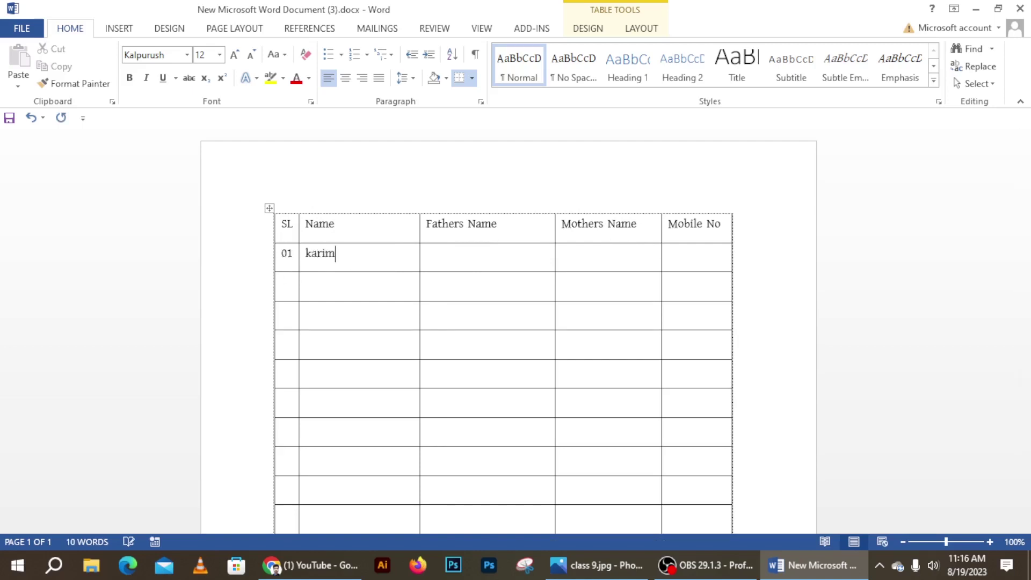
key("Tab")
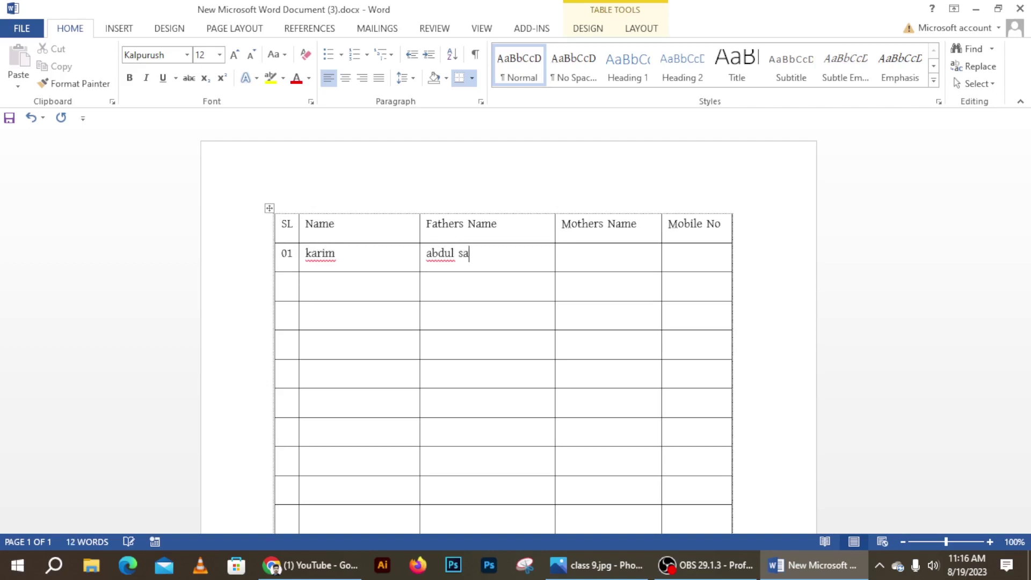
type("m")
key("Tab")
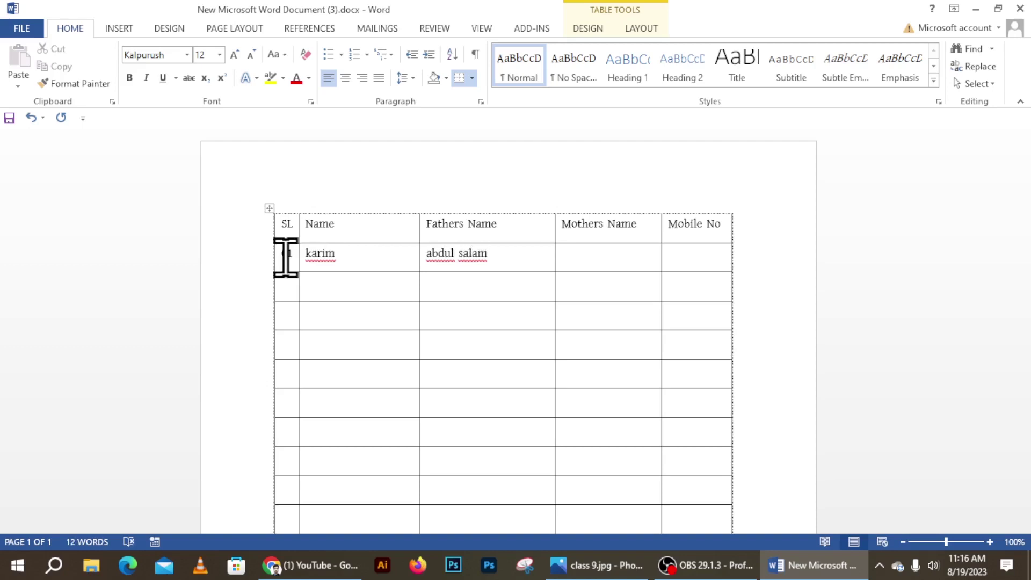
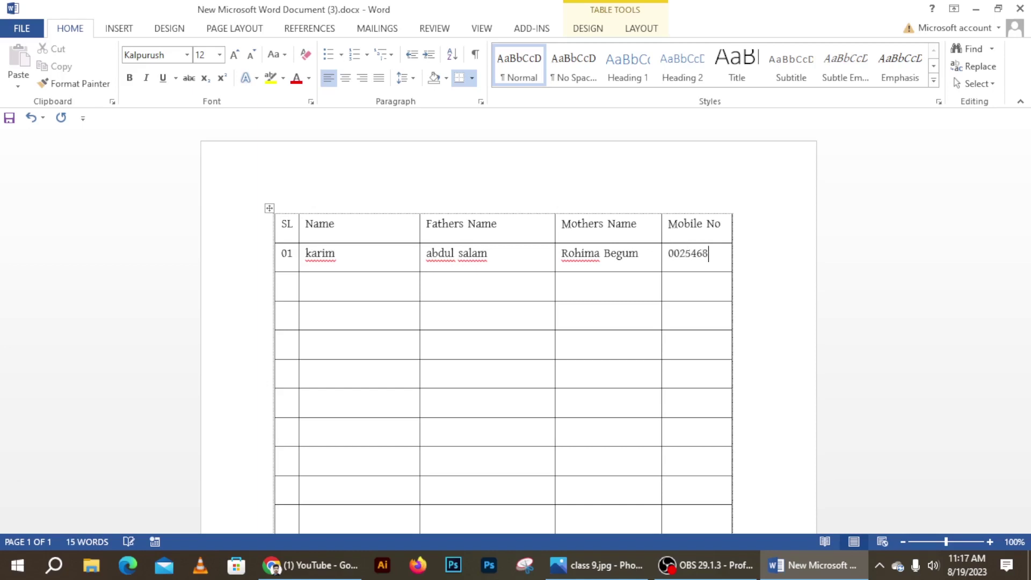
type("8")
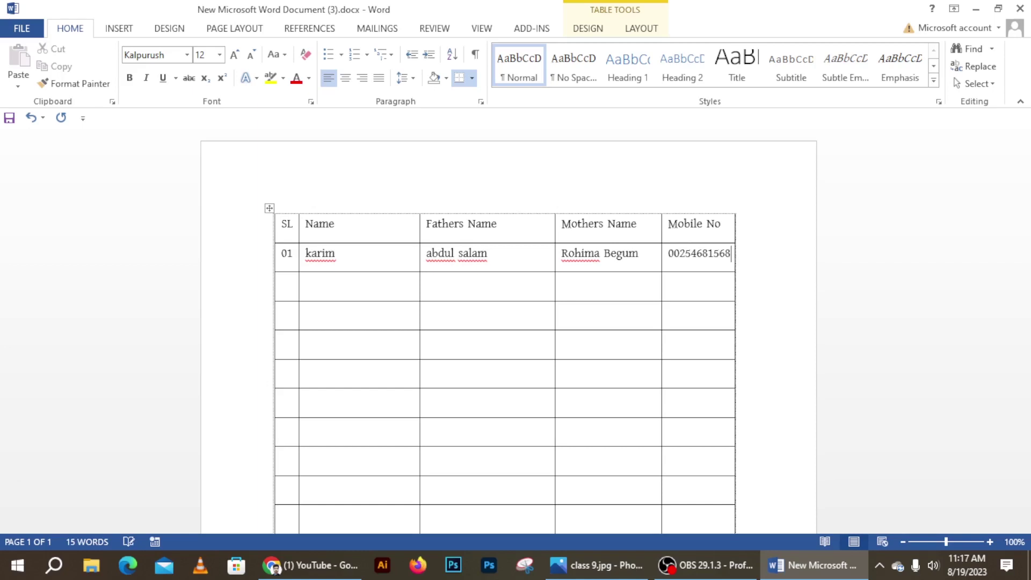
type("7")
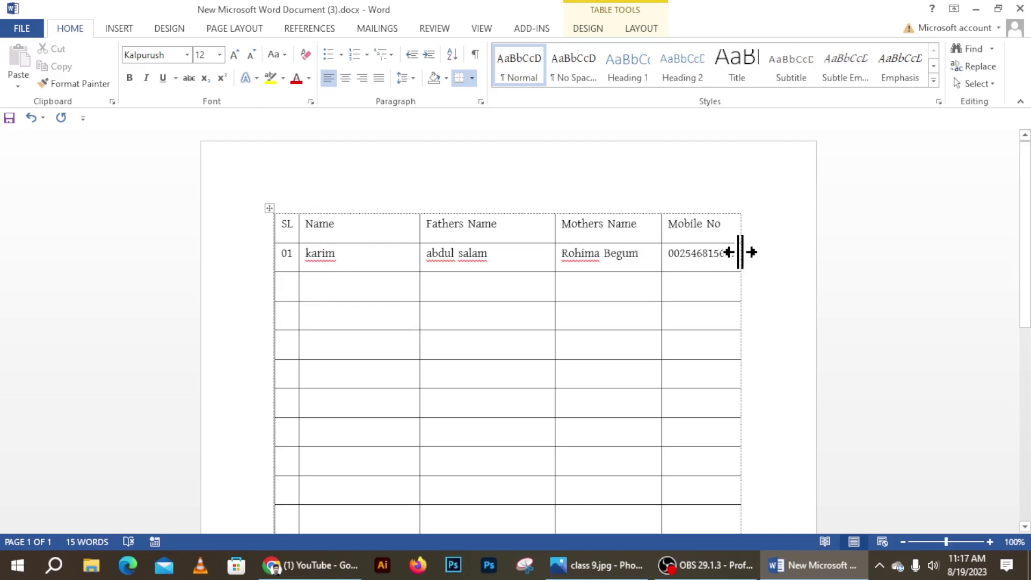
- Select cells in the Mothers Name and Mobile No columns, then clear the selection
left_click_drag(735, 228, 728, 463)
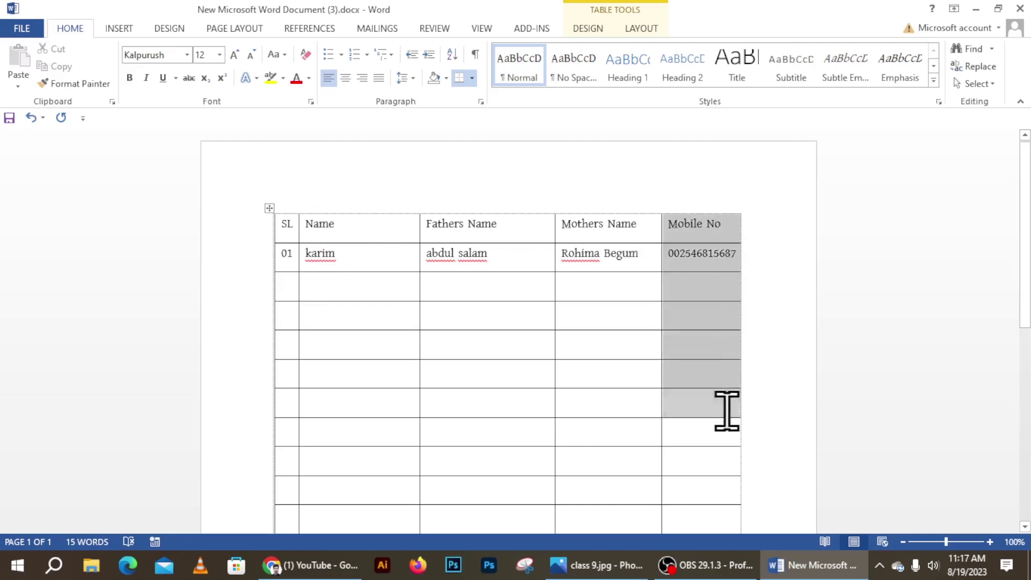
left_click(729, 232)
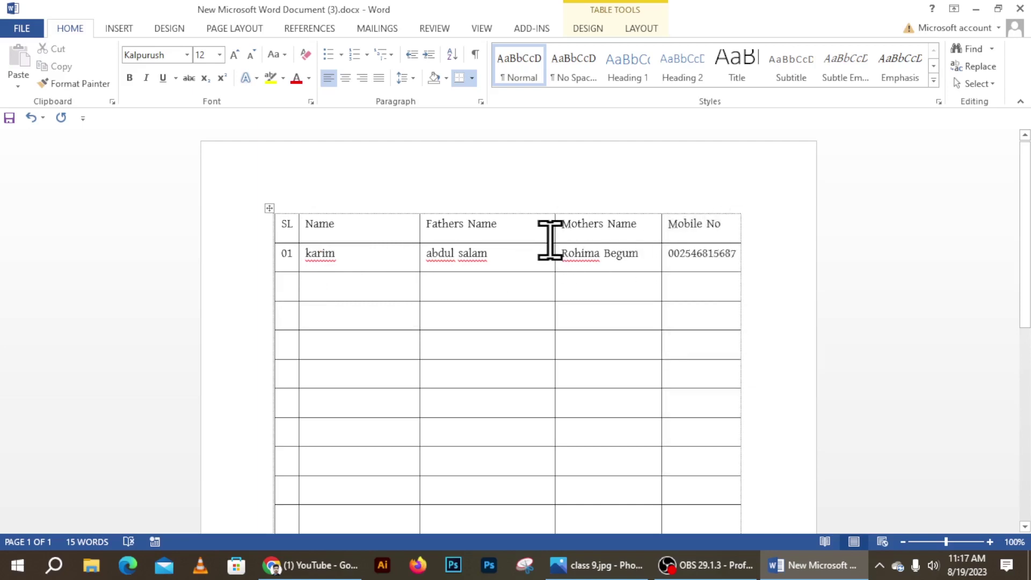
left_click_drag(650, 225, 639, 561)
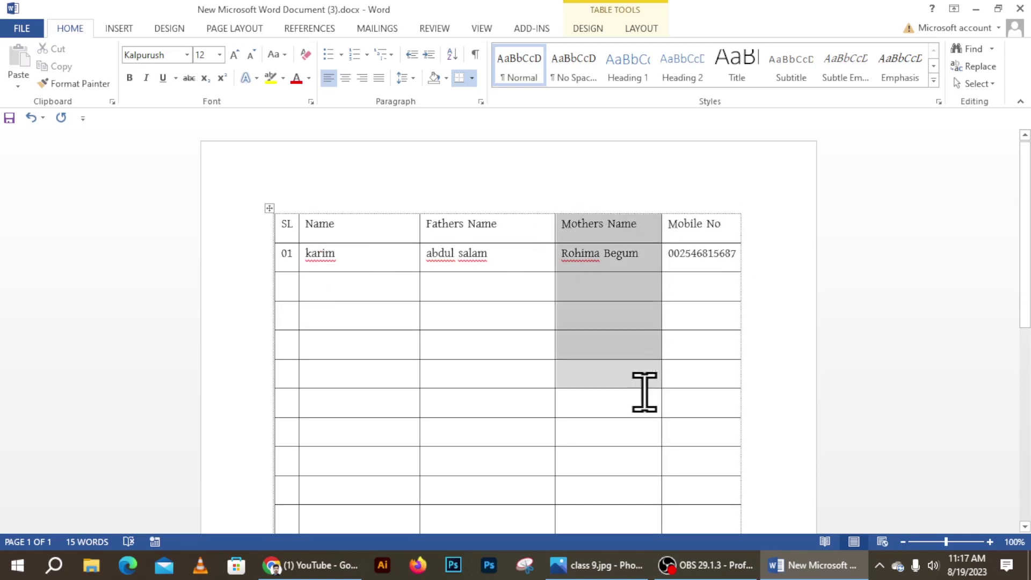
scroll(618, 376, "up", 5)
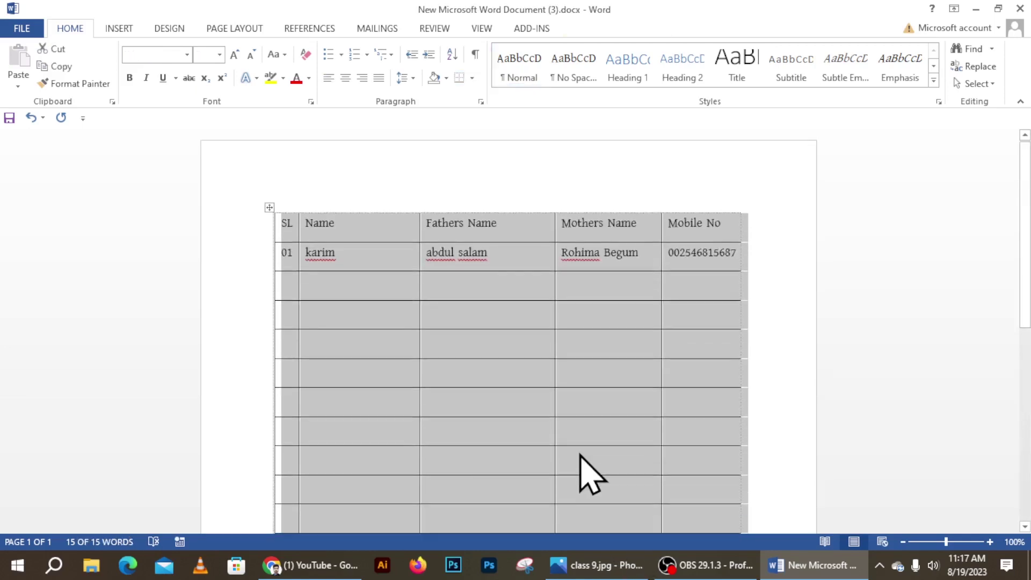
left_click(644, 230)
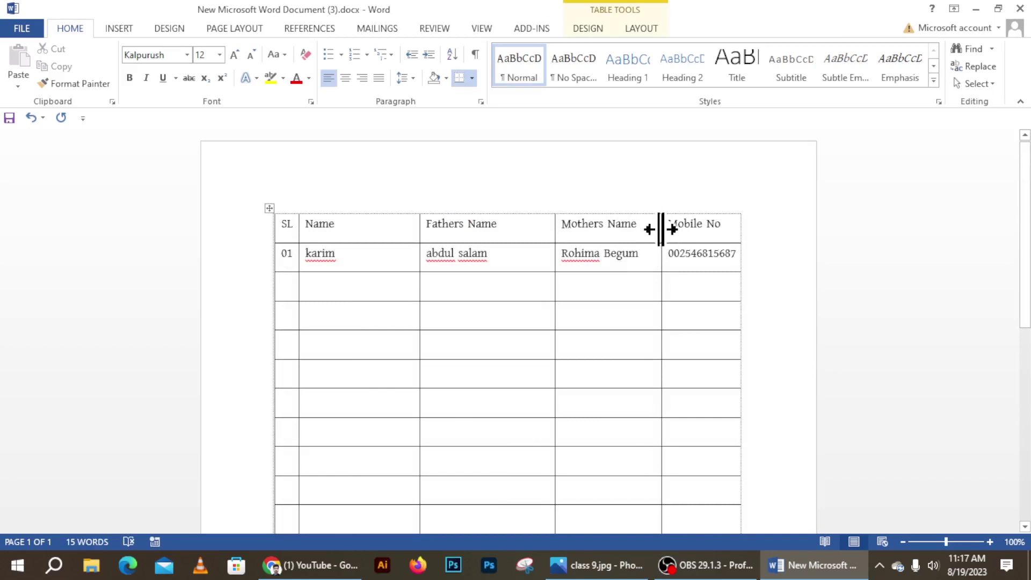
mouse_move(653, 230)
left_mouse_down()
mouse_move(692, 236)
mouse_move(646, 223)
left_mouse_up()
left_click_drag(730, 223, 666, 224)
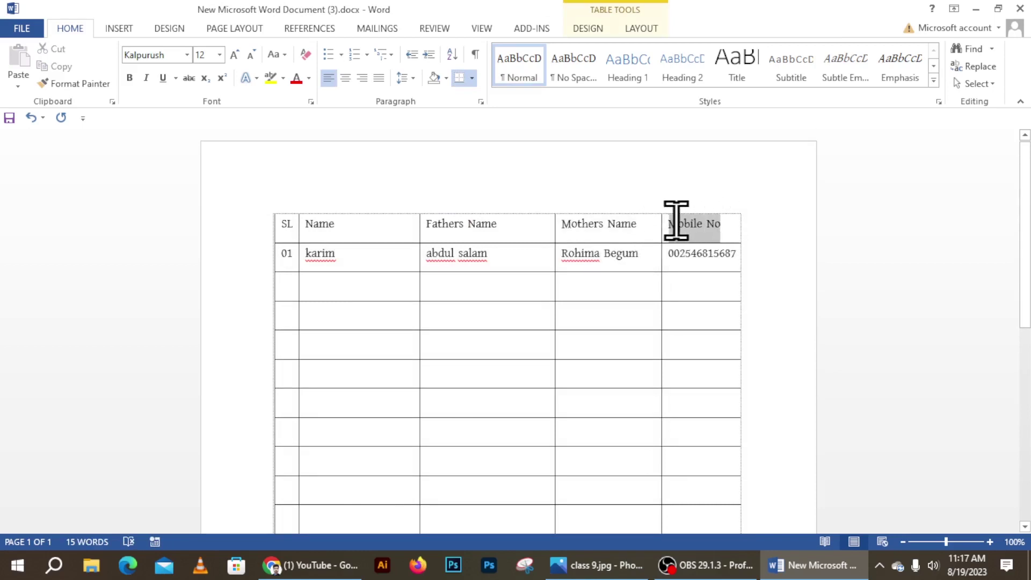
left_click(720, 229)
left_click_drag(730, 231, 698, 363)
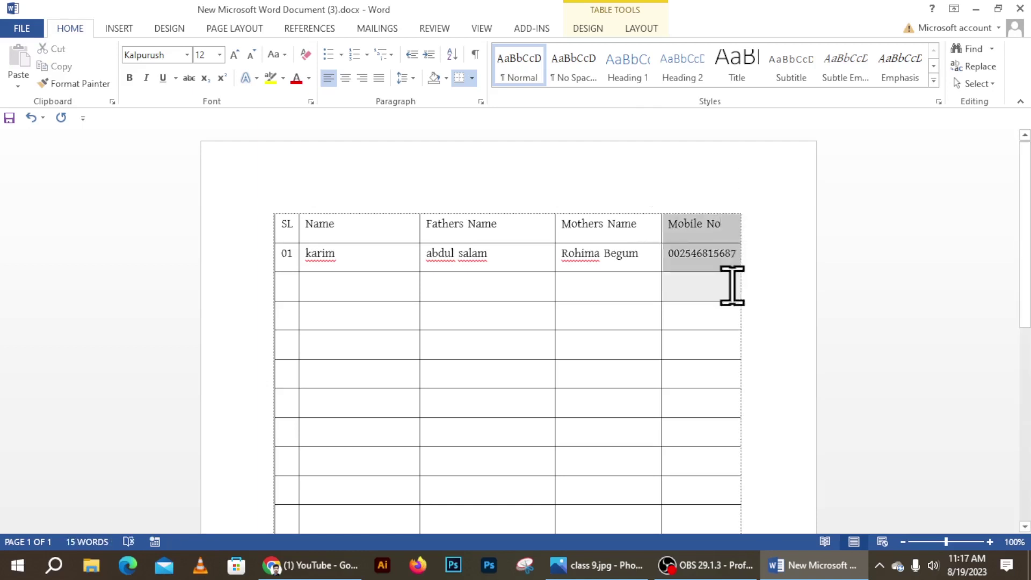
left_click(652, 229)
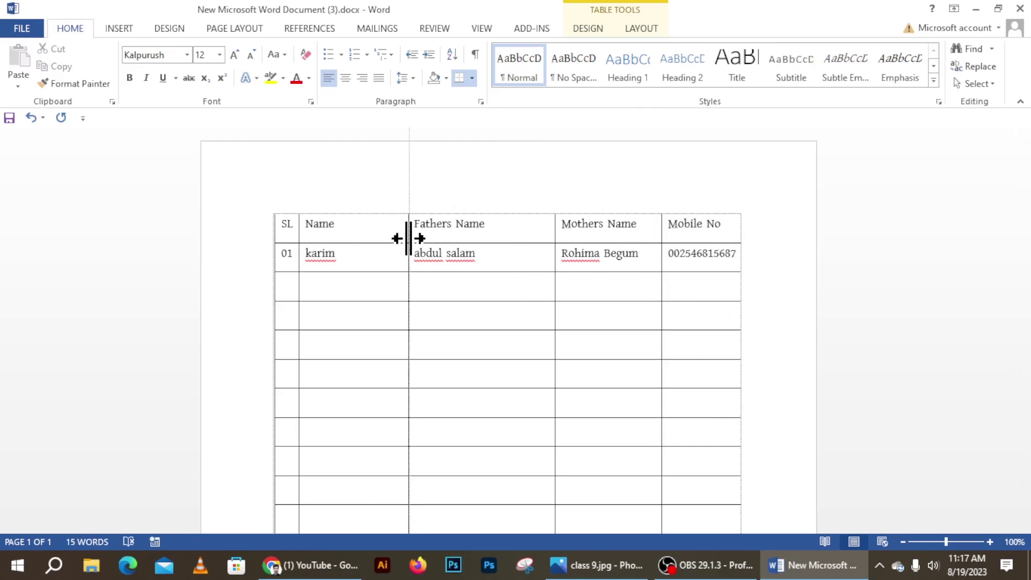
- Drag column borders to narrow Name, widen Fathers Name, and narrow Mothers Name and Mobile No
left_click_drag(420, 233, 390, 239)
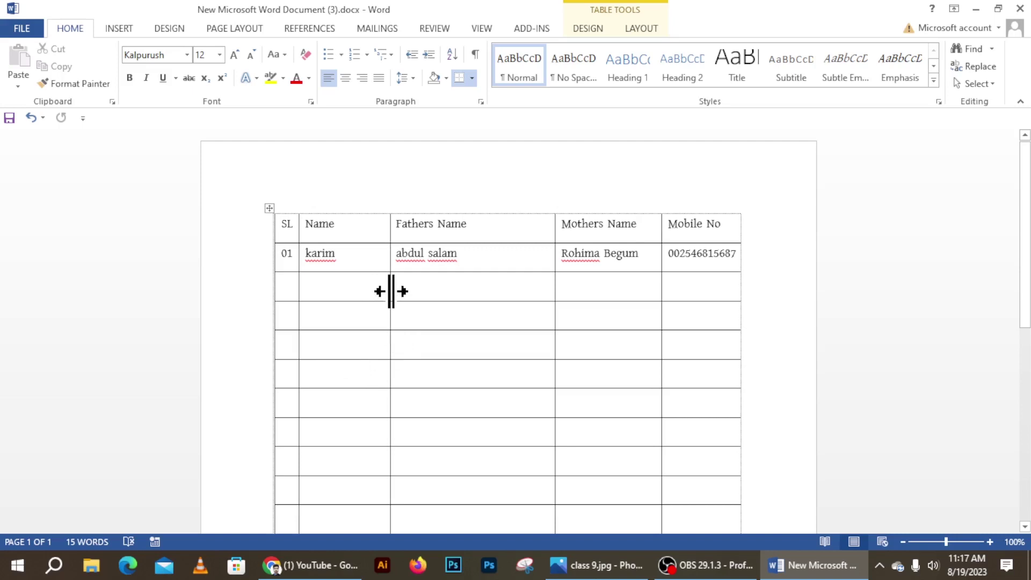
left_click_drag(391, 291, 404, 298)
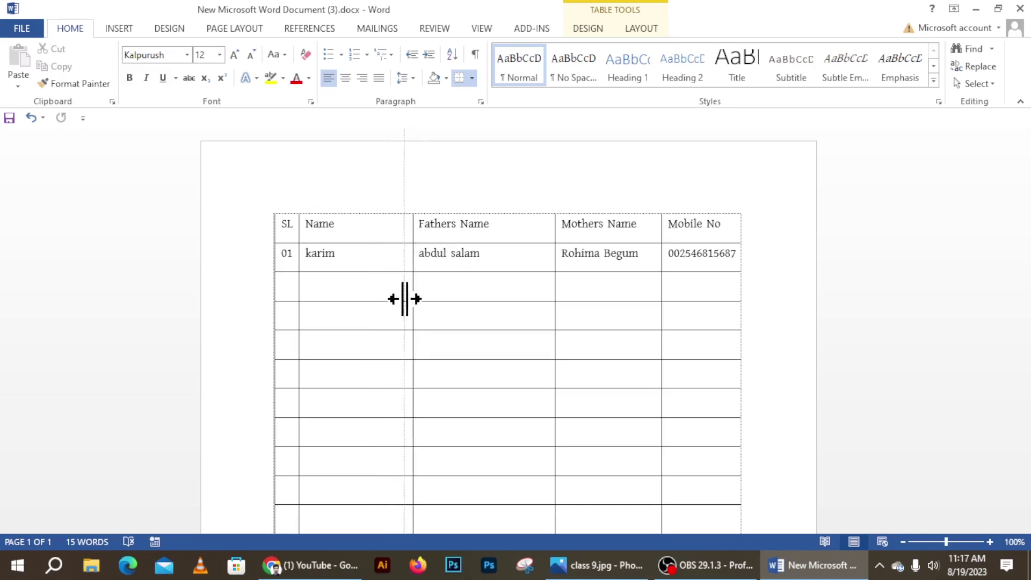
left_click_drag(405, 299, 395, 305)
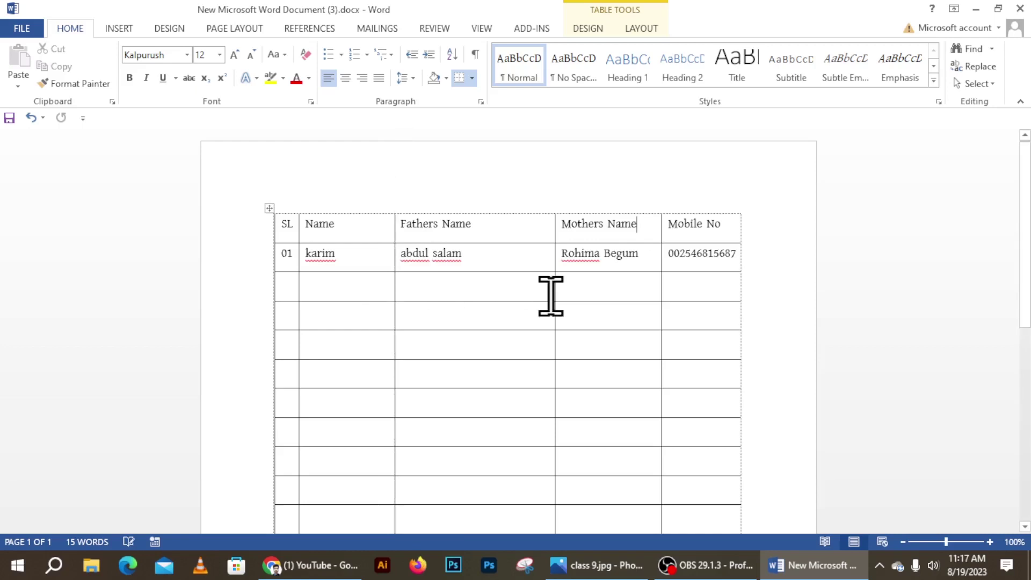
left_click_drag(553, 295, 535, 301)
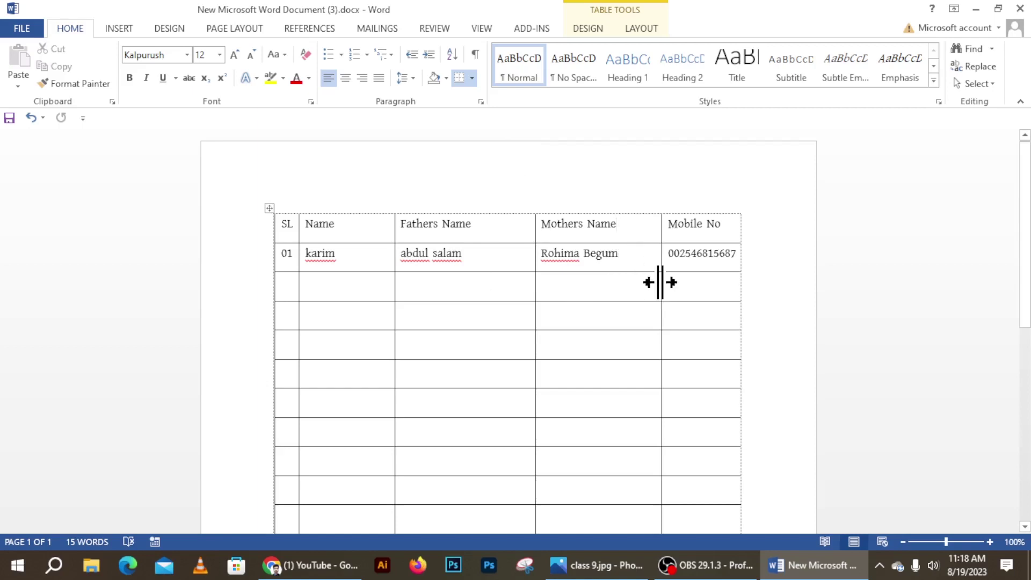
left_click_drag(660, 281, 627, 285)
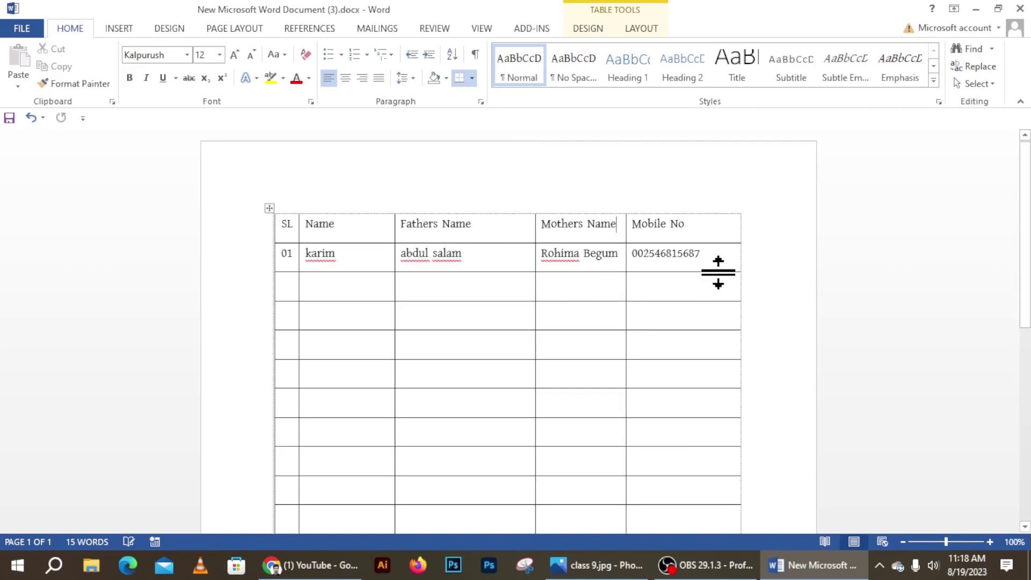
mouse_move(739, 265)
left_mouse_down()
mouse_move(723, 269)
mouse_move(716, 255)
left_mouse_up()
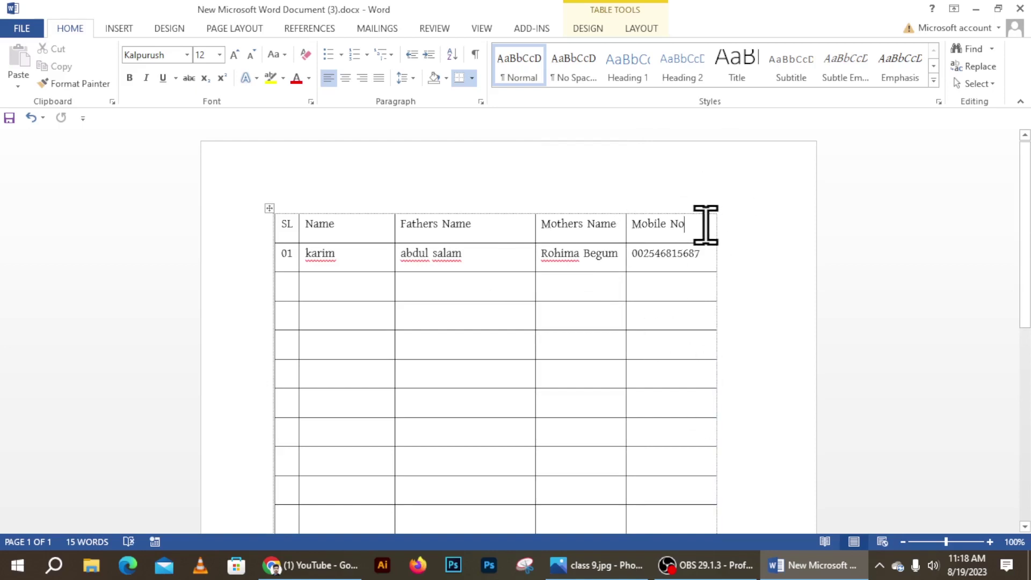
left_click_drag(703, 228, 702, 271)
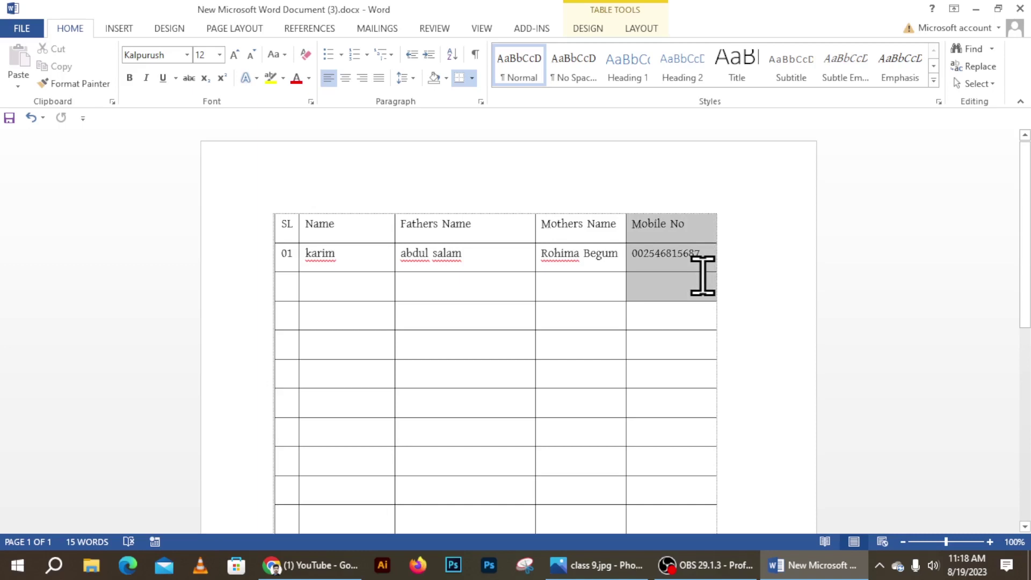
- Add an empty sixth column right of Mobile No with Insert Columns to the Right
left_click(697, 231)
right_click(697, 231)
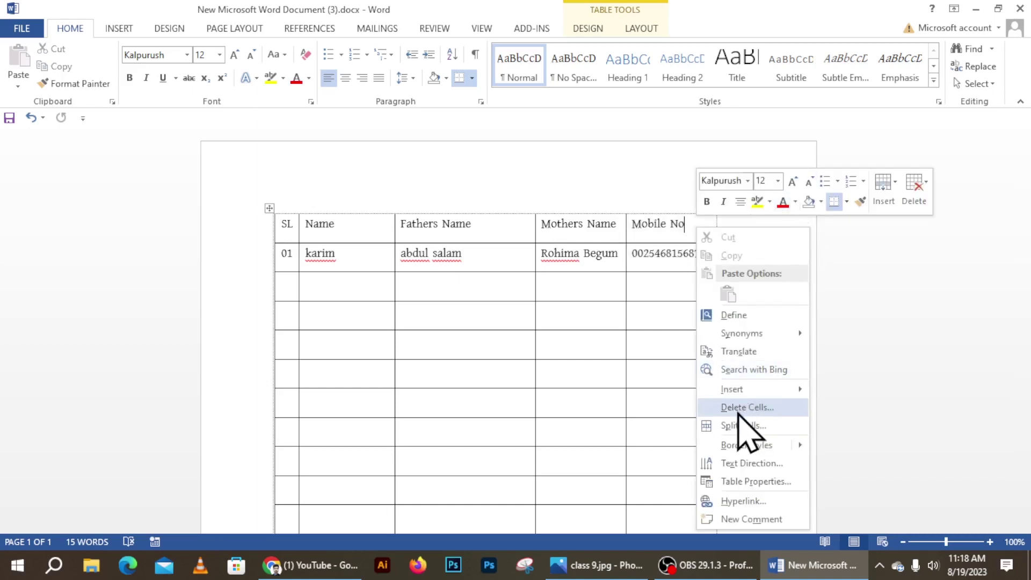
mouse_move(749, 388)
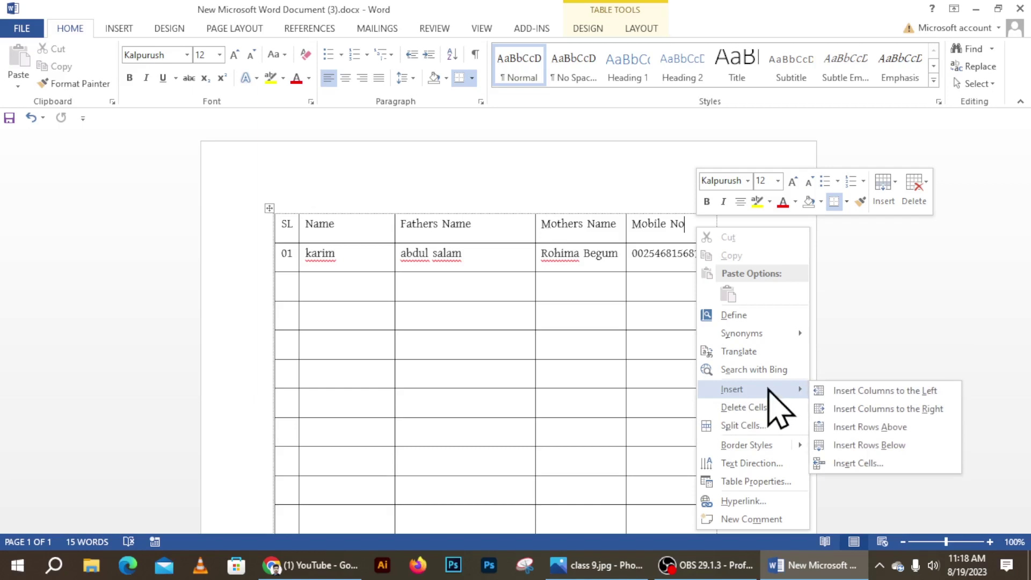
left_click(919, 409)
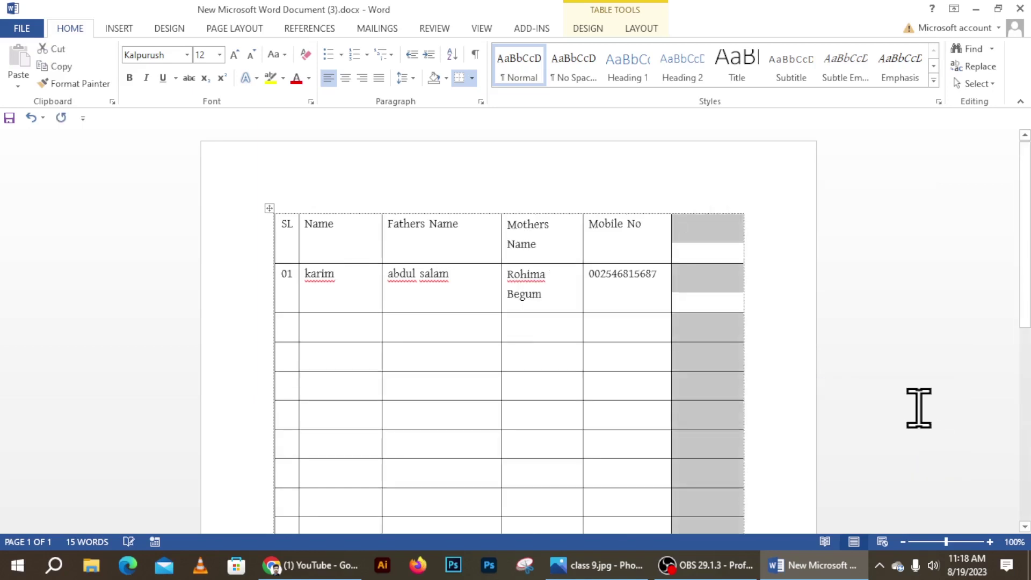
left_click(701, 239)
left_click_drag(701, 238, 704, 472)
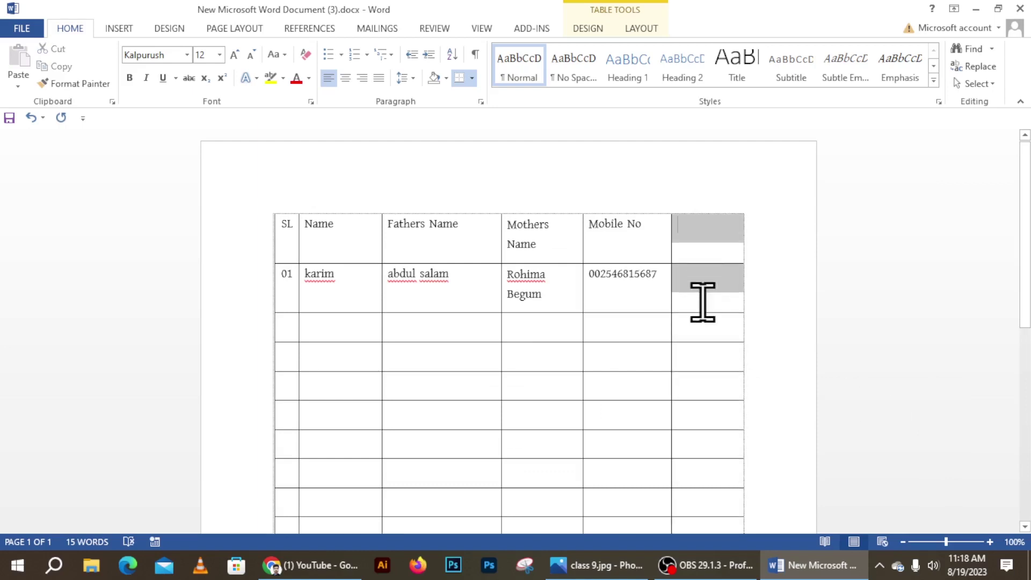
left_click(699, 236)
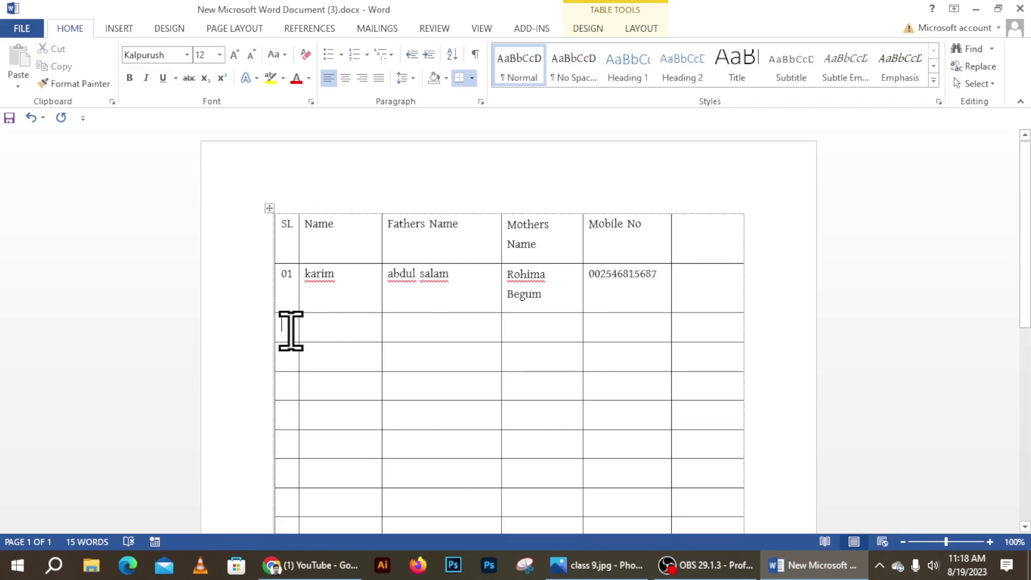
- Enter 02 as the second entry's SL number, then select the whole 01 row
type("02")
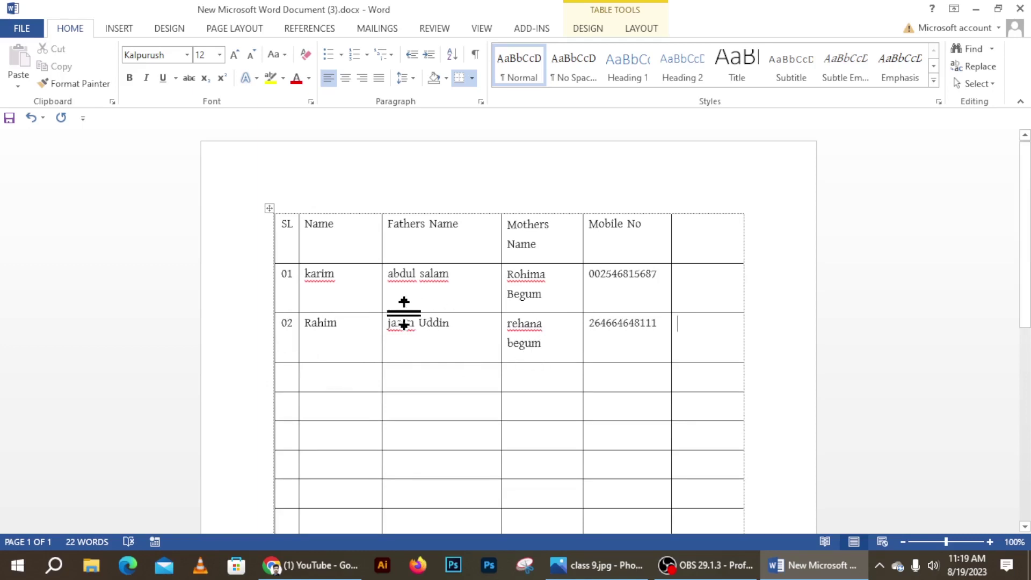
mouse_move(286, 276)
left_mouse_down()
mouse_move(682, 265)
mouse_move(714, 328)
left_mouse_up()
left_click(424, 290)
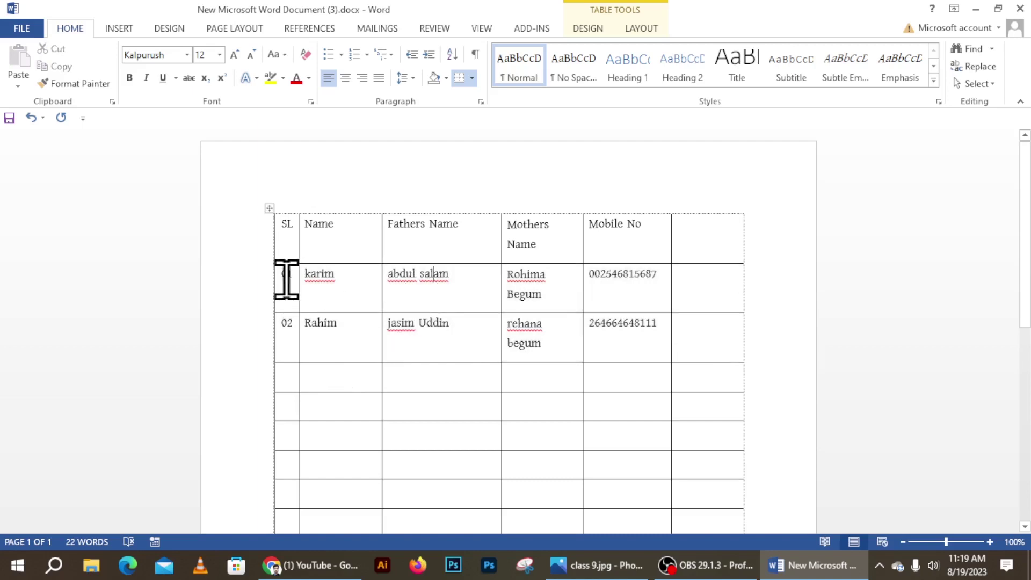
left_click_drag(286, 277, 706, 290)
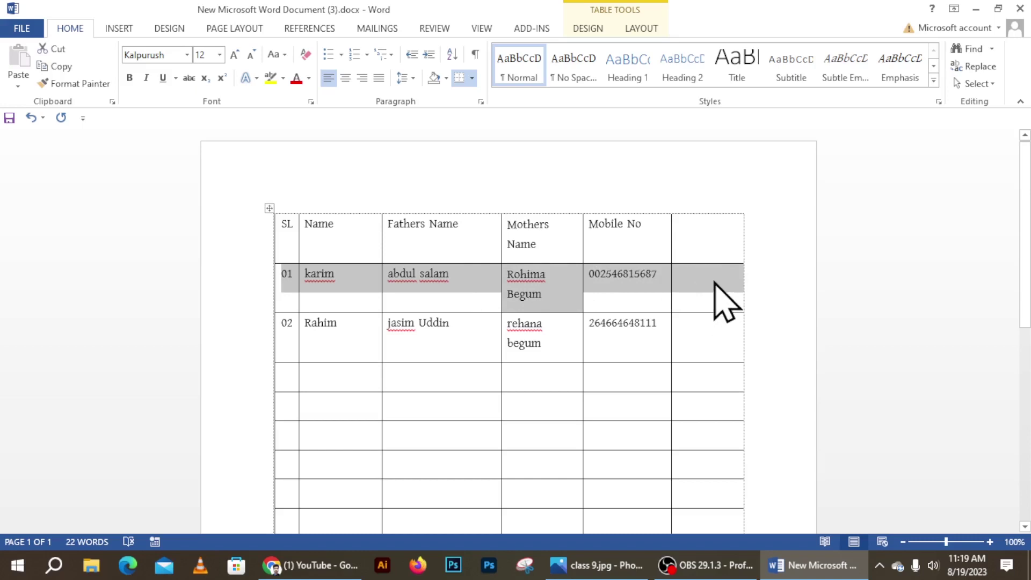
- Insert an empty row below row 01 using Insert Rows Below
right_click(706, 279)
mouse_move(742, 365)
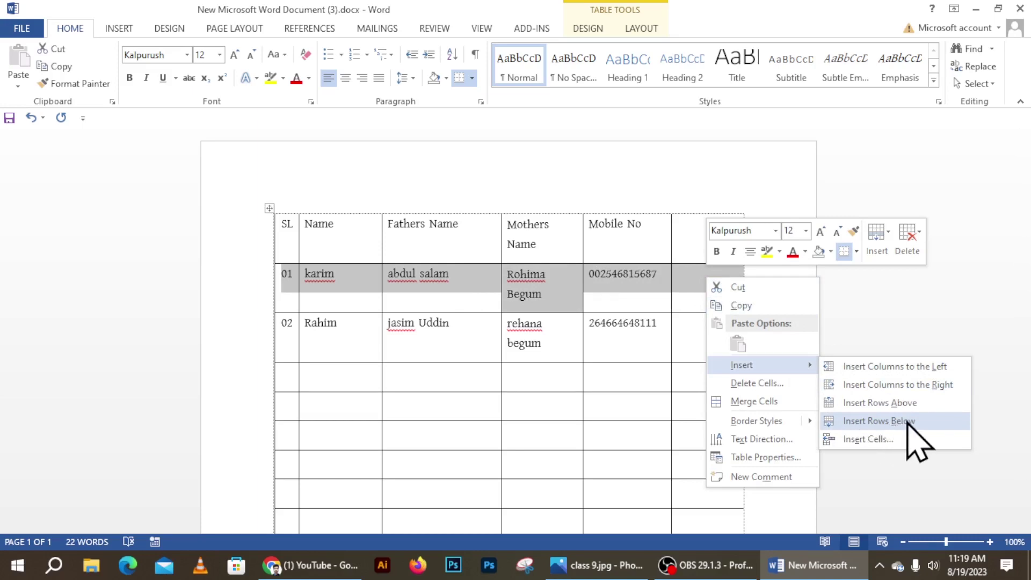
left_click(907, 422)
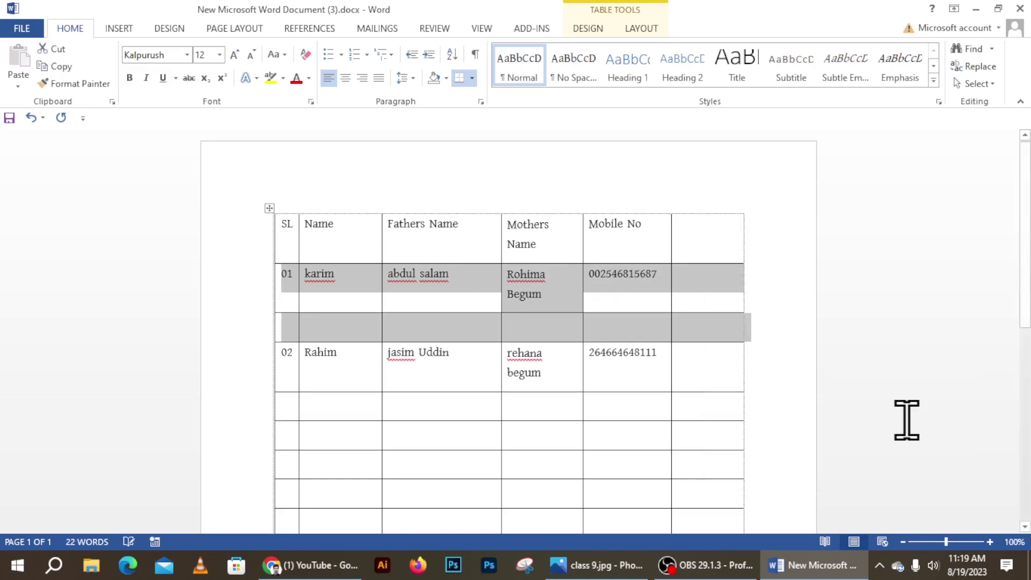
left_click(424, 328)
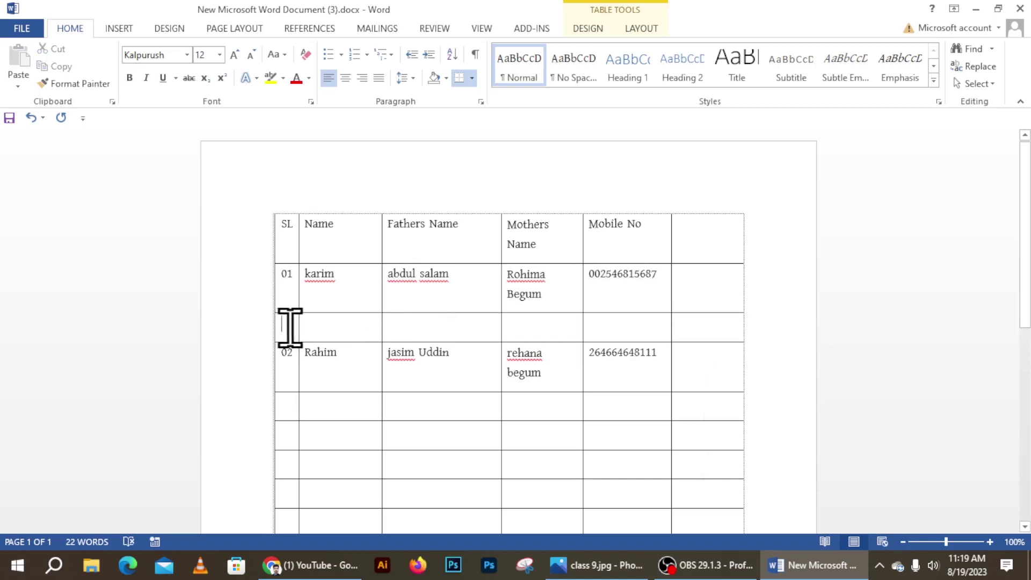
left_click_drag(287, 326, 654, 333)
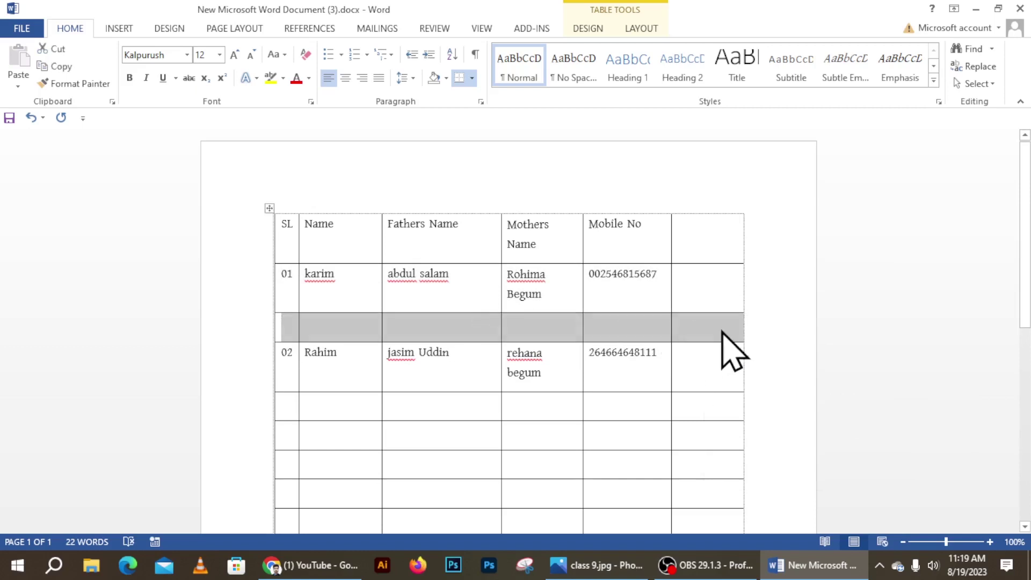
key("Right")
left_click_drag(719, 330, 284, 336)
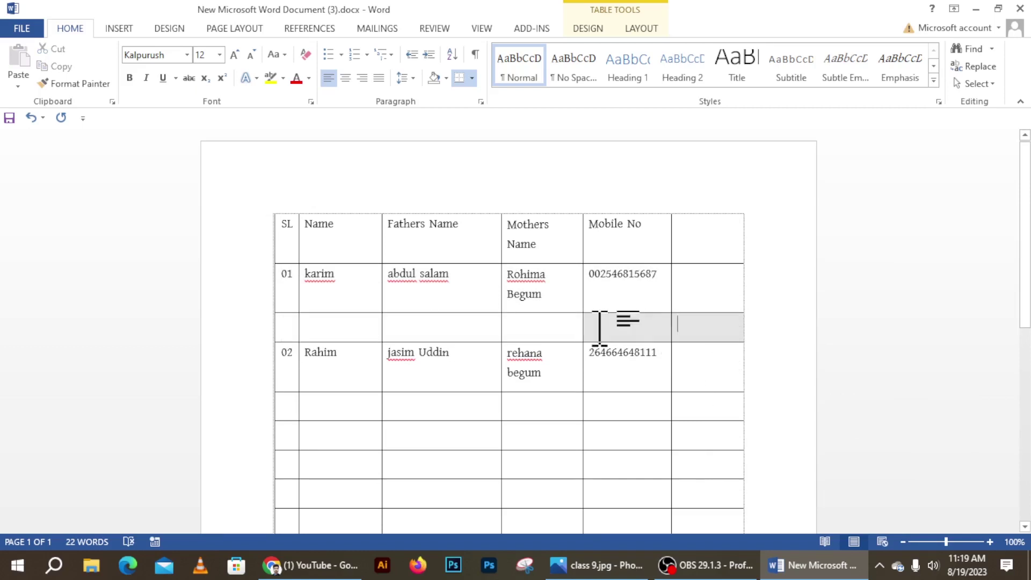
left_click(285, 334)
- Select and then deselect the mother's name text in row 01
mouse_move(556, 295)
left_mouse_down()
mouse_move(514, 261)
mouse_move(515, 230)
left_mouse_up()
left_click_drag(552, 294, 483, 292)
left_click(556, 301)
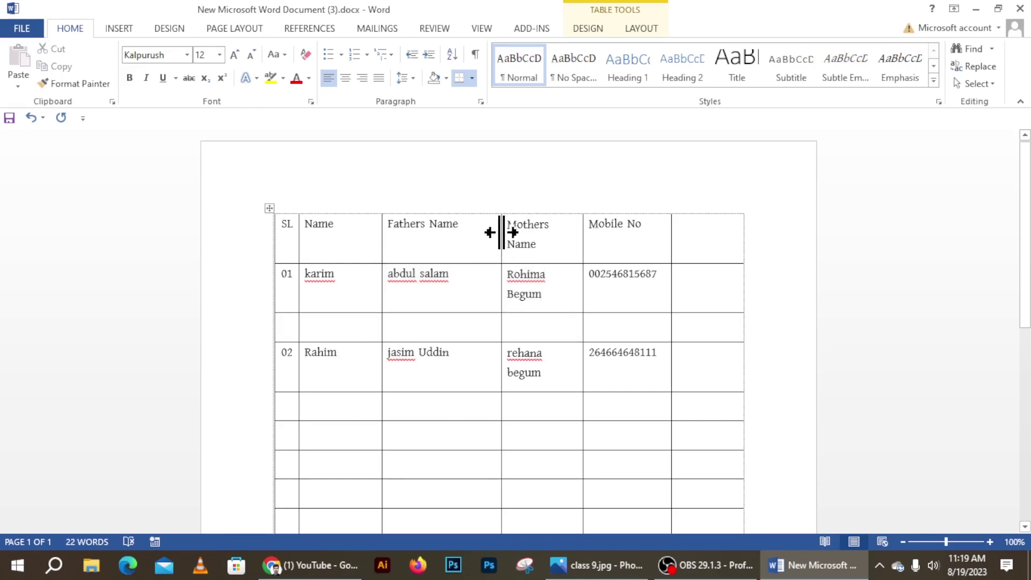
- Drag the Fathers/Mothers Name border left to widen Mothers Name, then select the empty row
left_click_drag(501, 232, 481, 236)
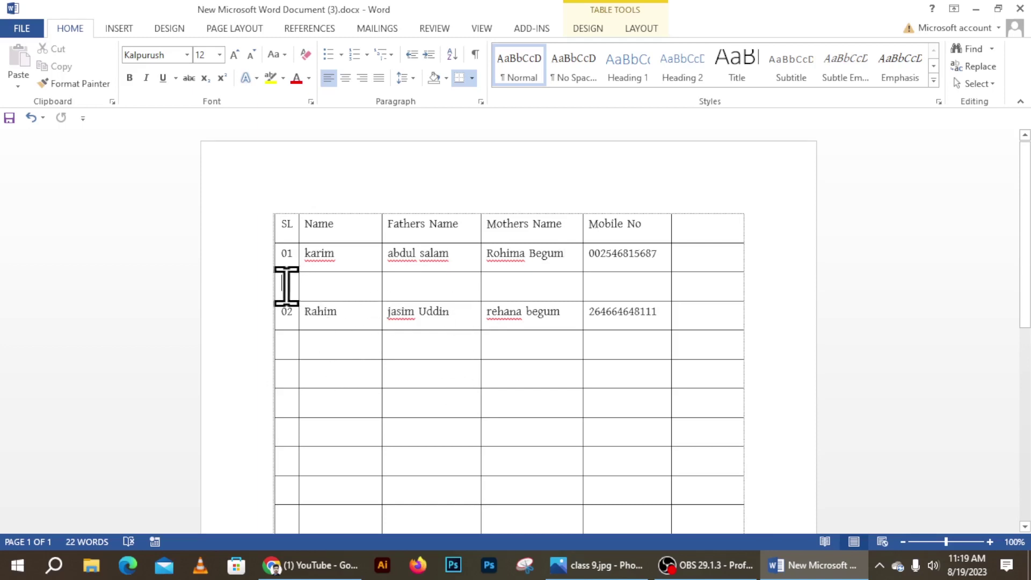
left_click_drag(286, 286, 702, 281)
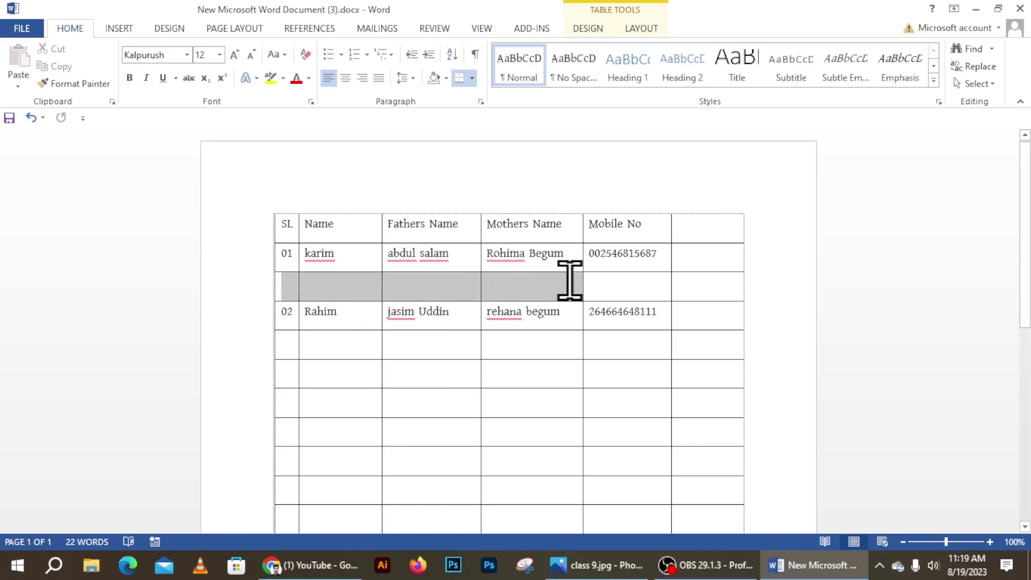
- Delete the empty row between rows 01 and 02 through Delete Cells
left_click(615, 290)
left_click_drag(283, 287, 720, 272)
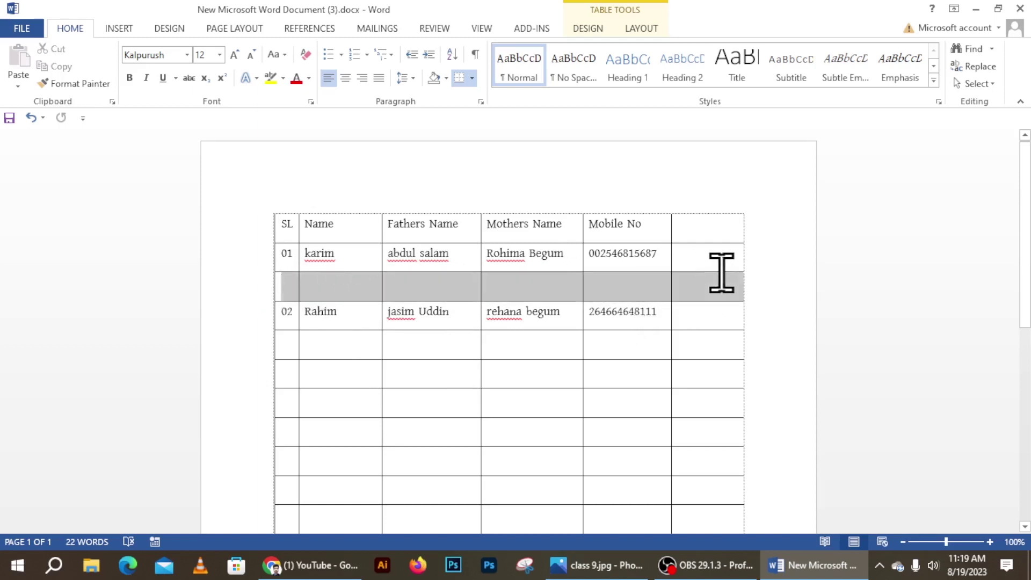
left_click_drag(285, 279, 714, 290)
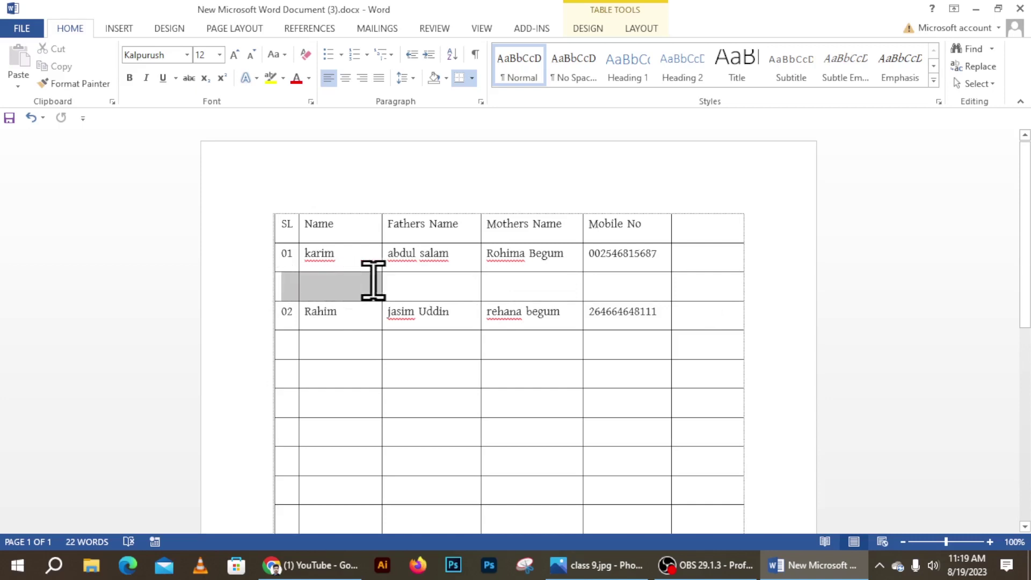
right_click(714, 290)
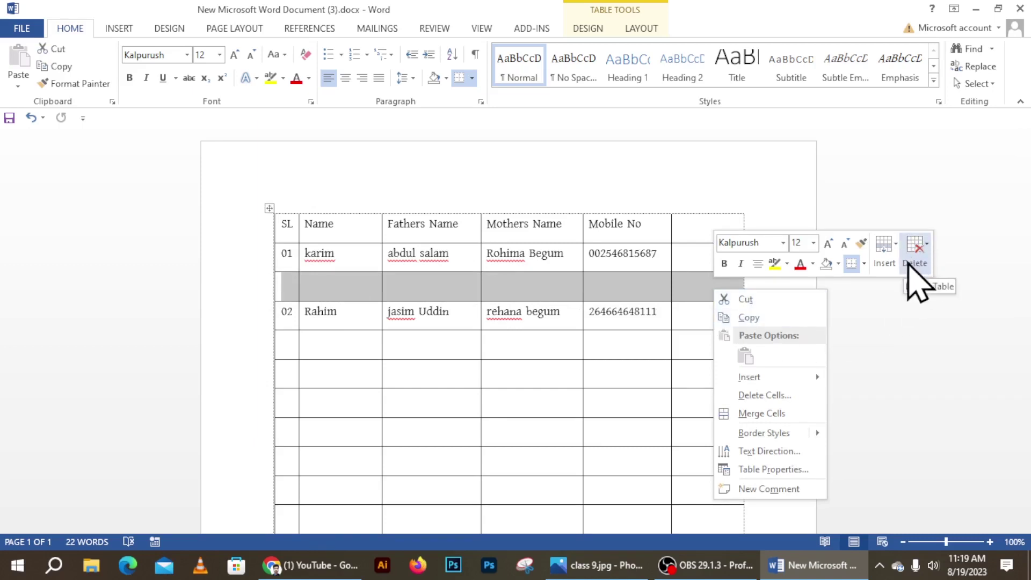
left_click(918, 248)
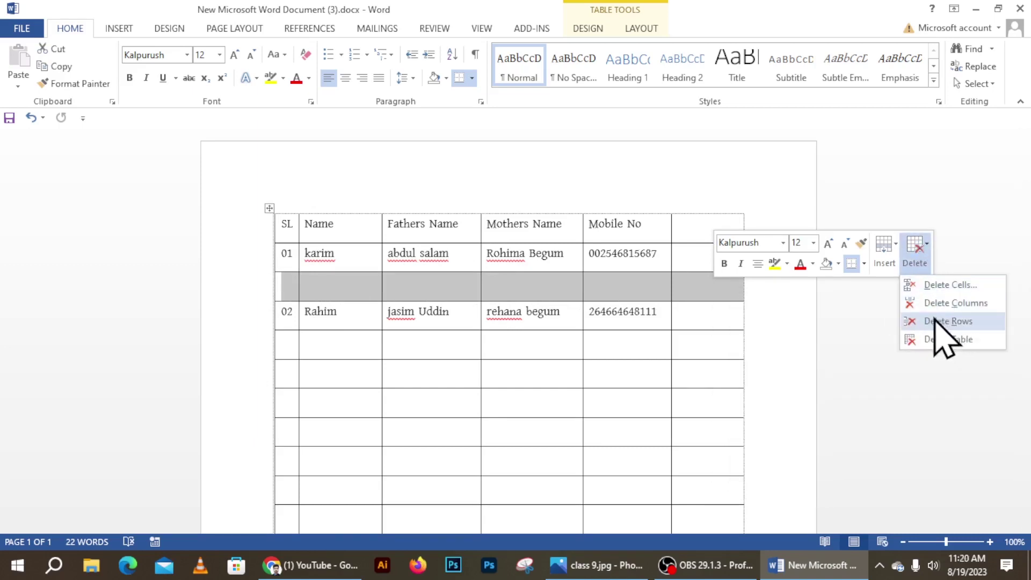
left_click(971, 288)
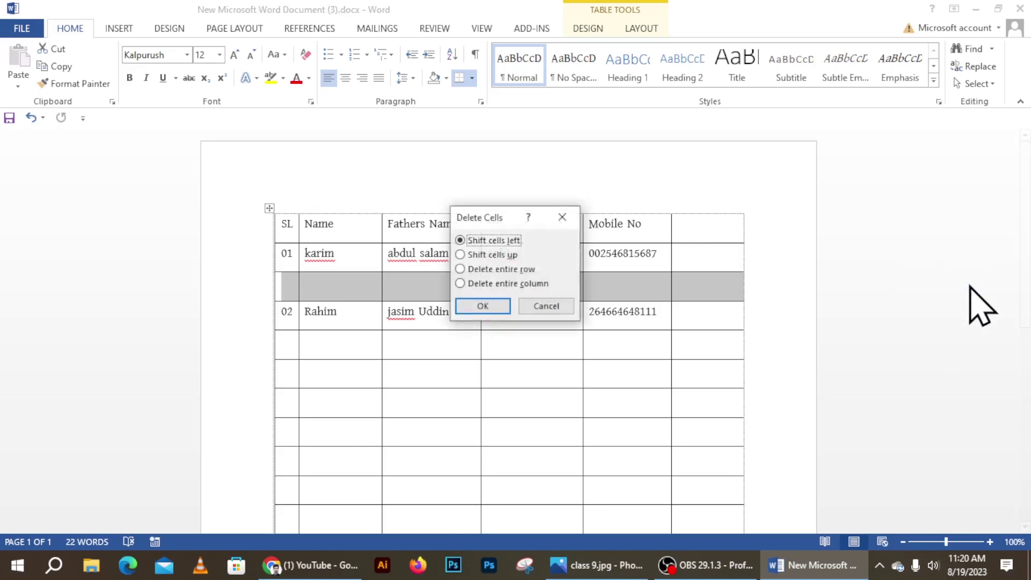
left_click(483, 306)
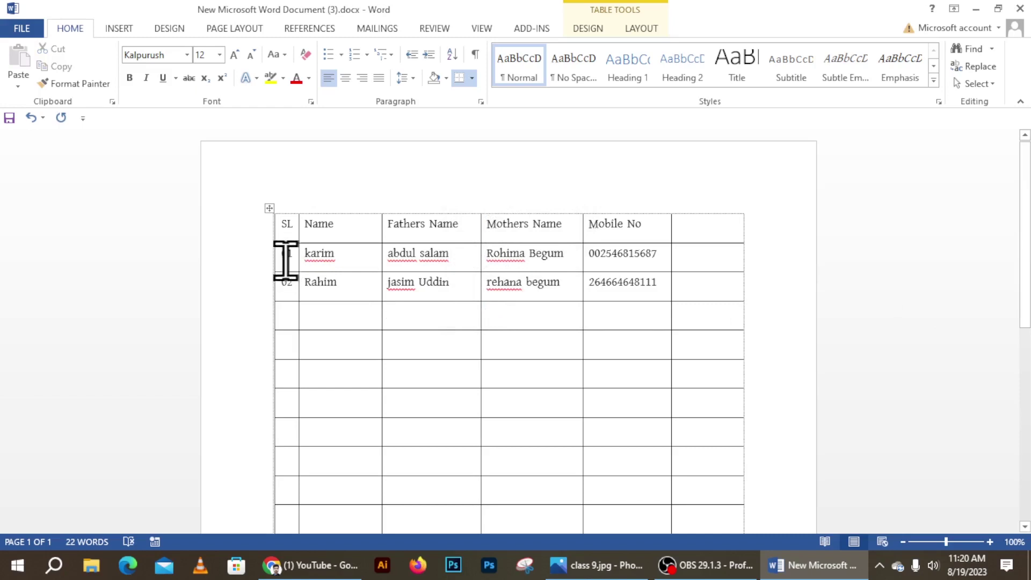
- Undo, remove the empty row again with Backspace and Delete Cells, then select the parents' cells
left_click_drag(285, 256, 705, 283)
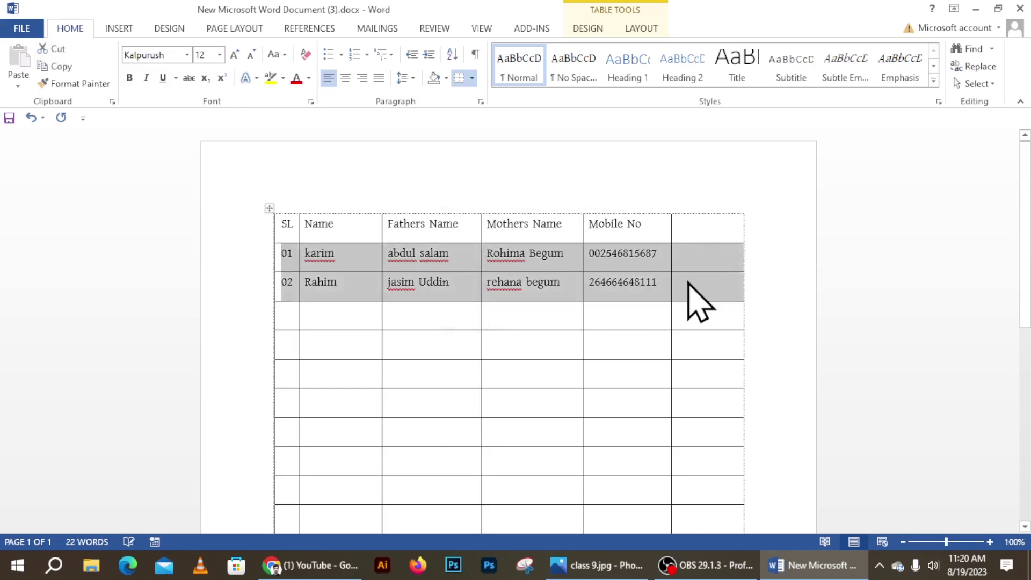
left_click(687, 281)
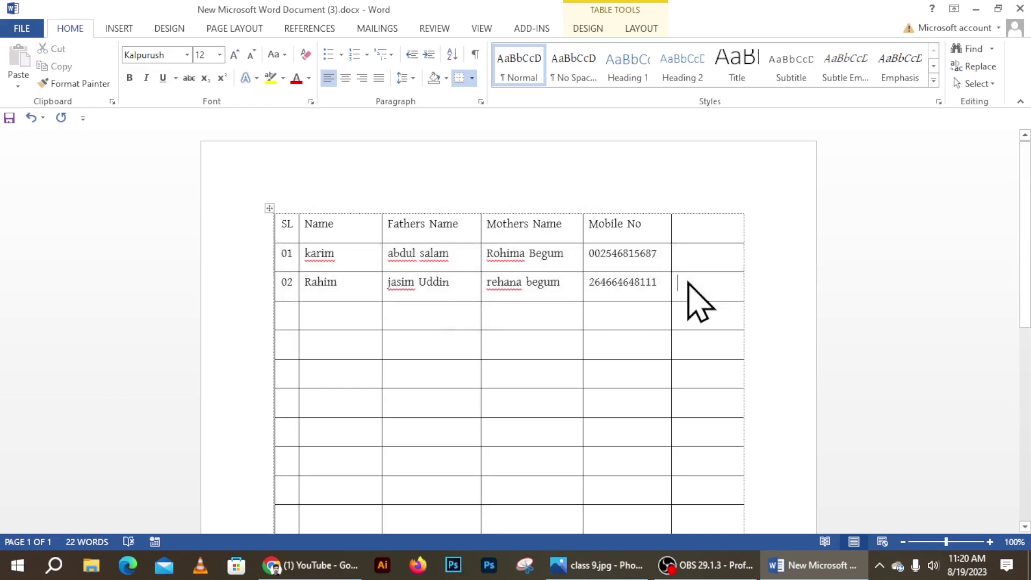
left_click(283, 256)
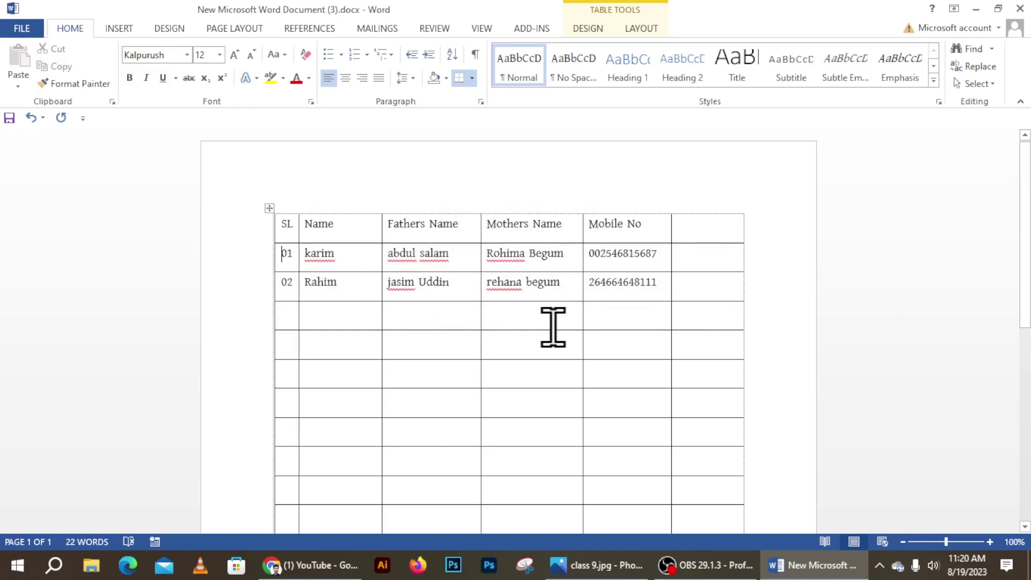
key("ctrl+z")
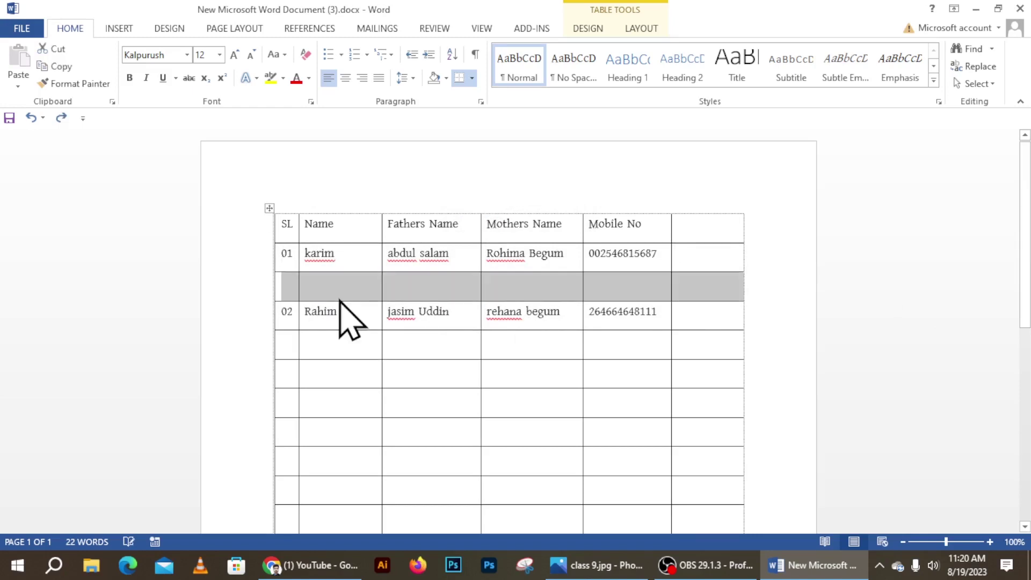
key("BackSpace")
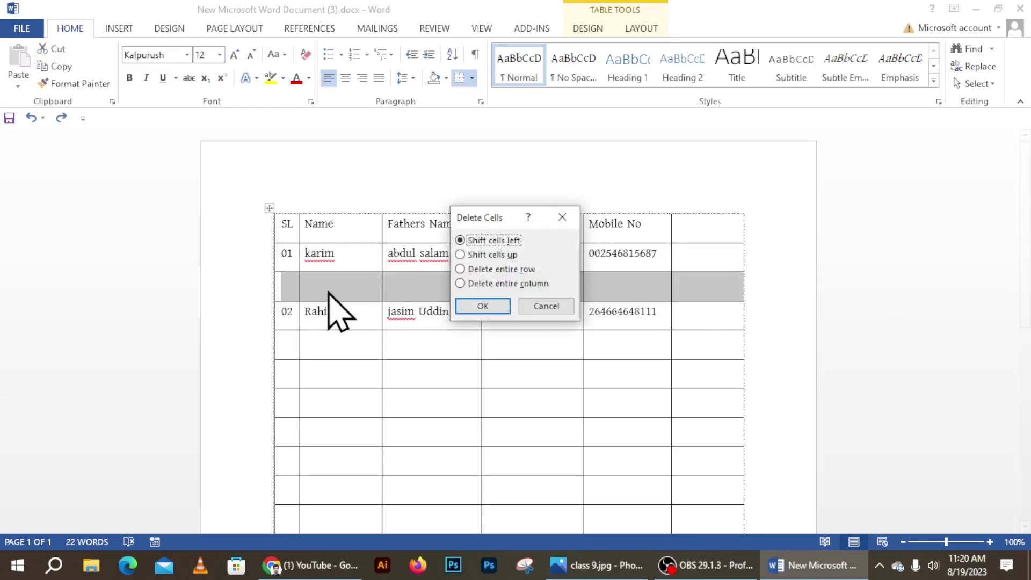
left_click(492, 307)
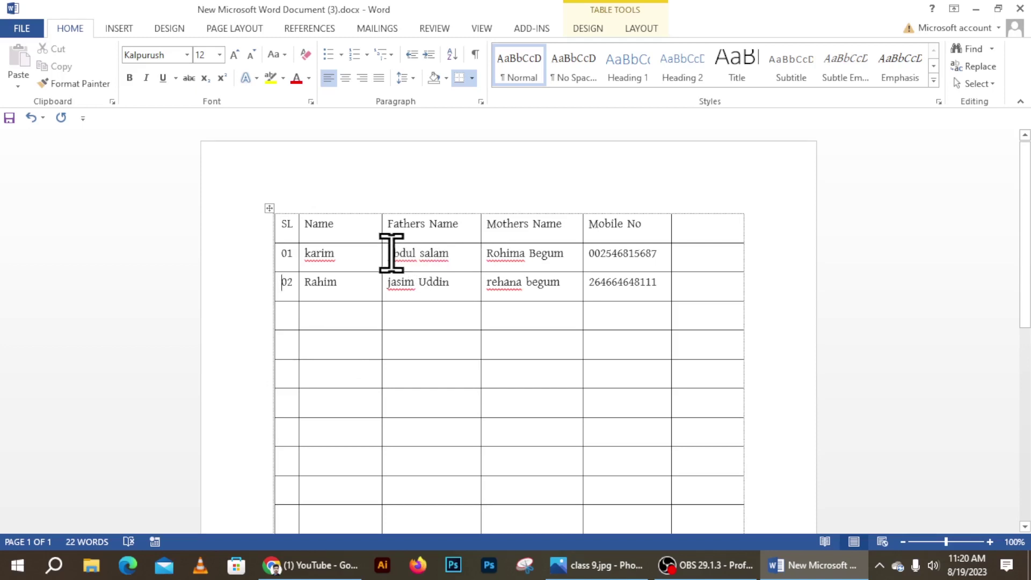
left_click_drag(405, 259, 708, 295)
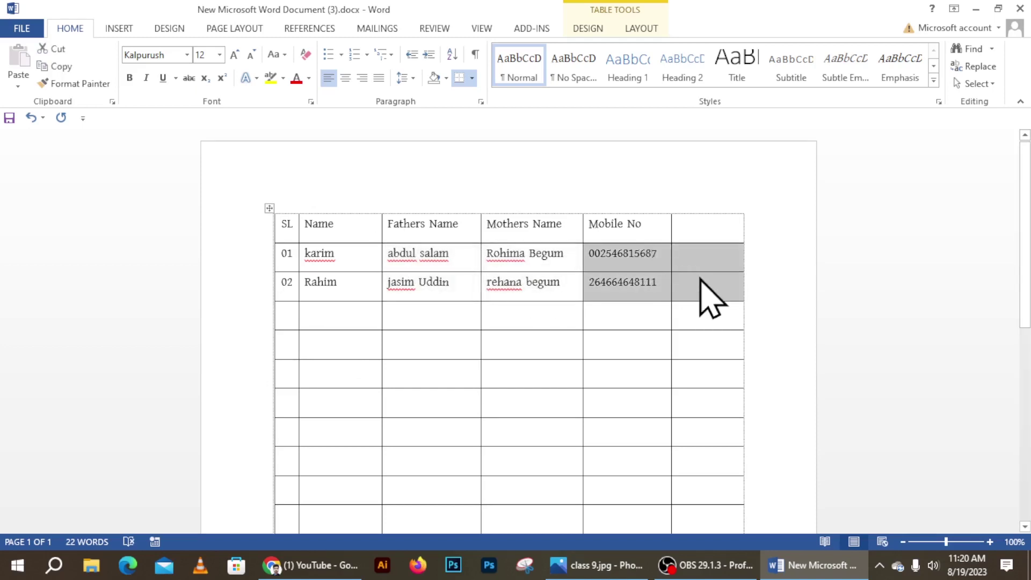
- Merge the Mobile No cells of both rows into one cell
left_click(603, 255)
left_click_drag(591, 256, 722, 274)
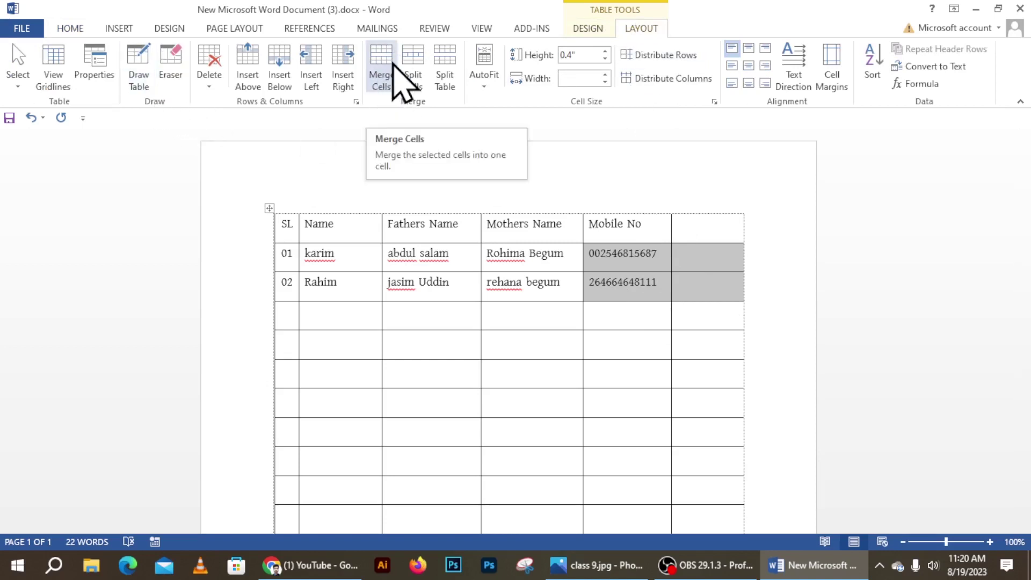
left_click(392, 62)
left_click(698, 290)
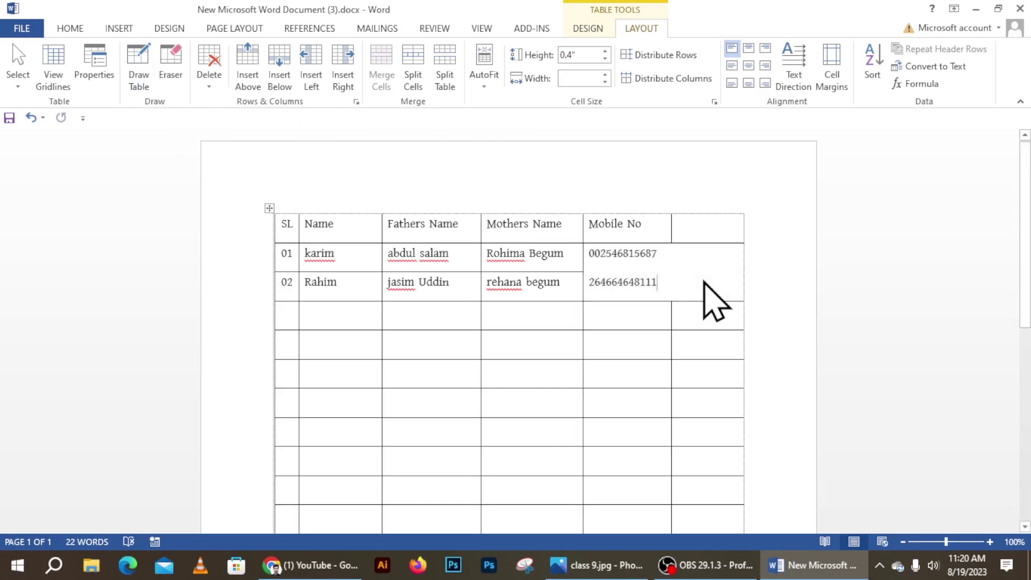
left_click_drag(689, 282, 597, 245)
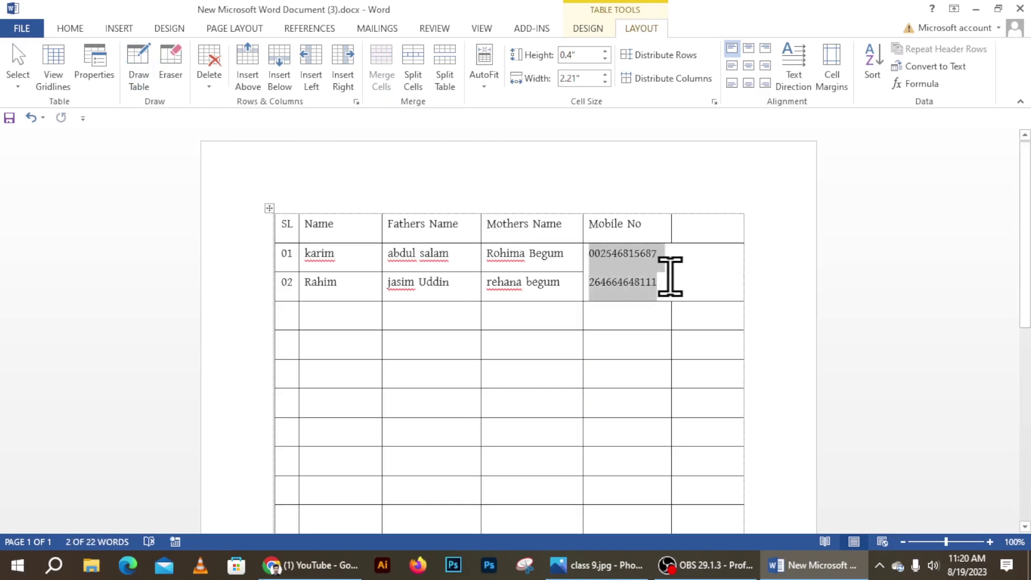
left_click(671, 271)
mouse_move(691, 285)
left_mouse_down()
mouse_move(608, 279)
mouse_move(580, 260)
left_mouse_up()
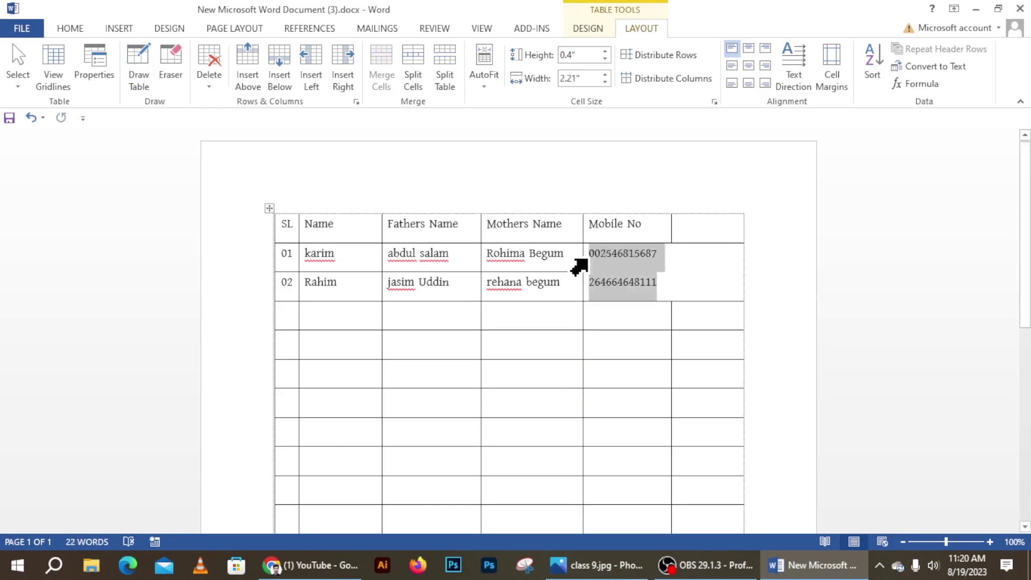
scroll(646, 381, "down", 1, "ctrl")
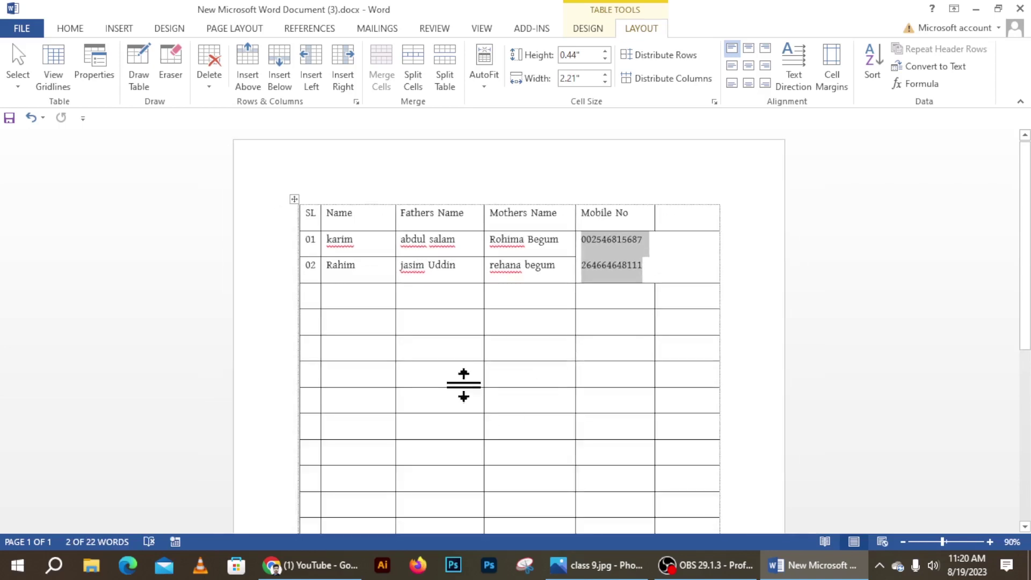
- Merge a column of empty Fathers Name cells, then undo the merges with Ctrl+Z
left_click_drag(450, 317, 461, 523)
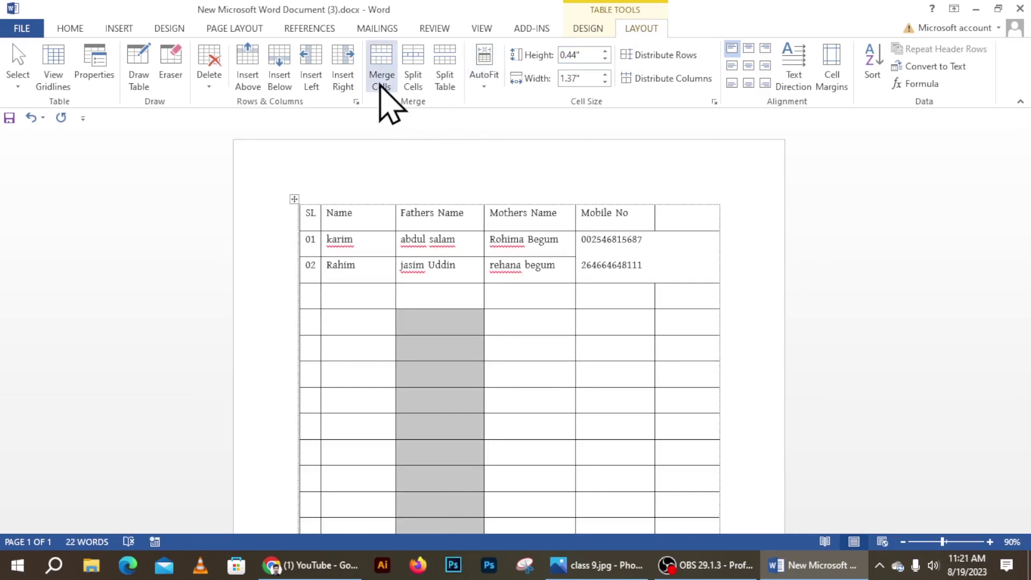
left_click(382, 81)
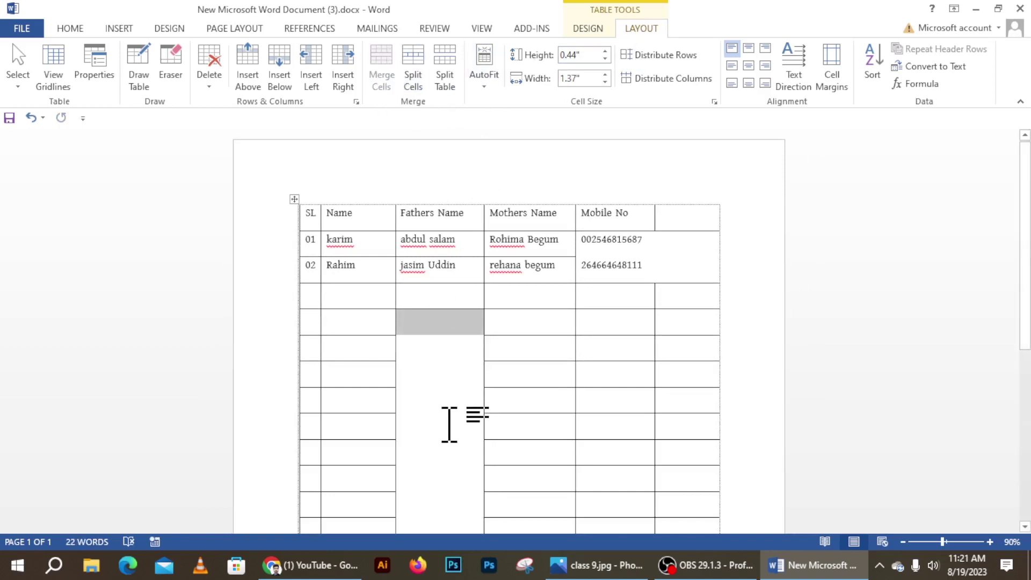
left_click(449, 421)
scroll(449, 354, "down", 5)
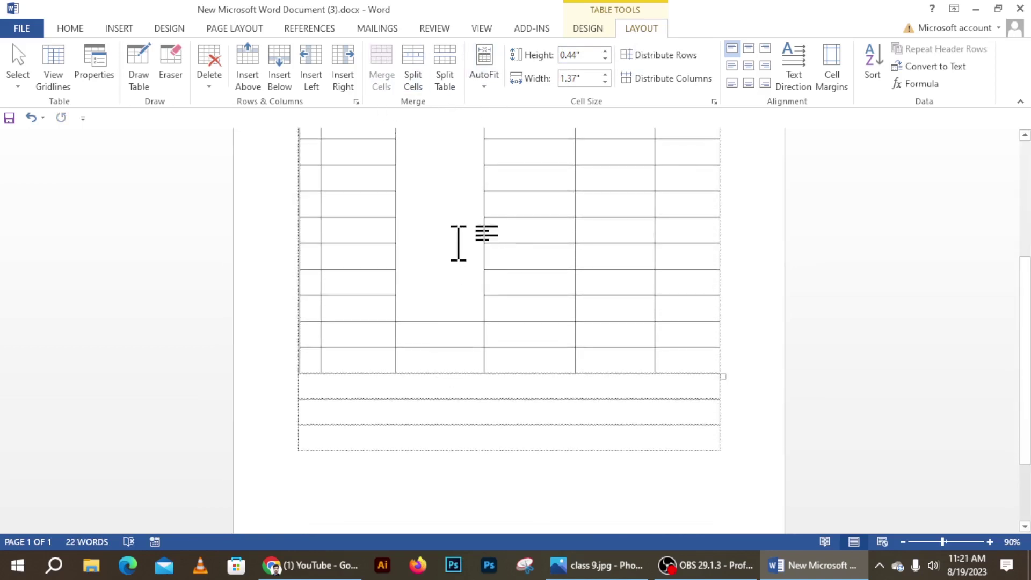
scroll(428, 324, "up", 5)
key("ctrl+z")
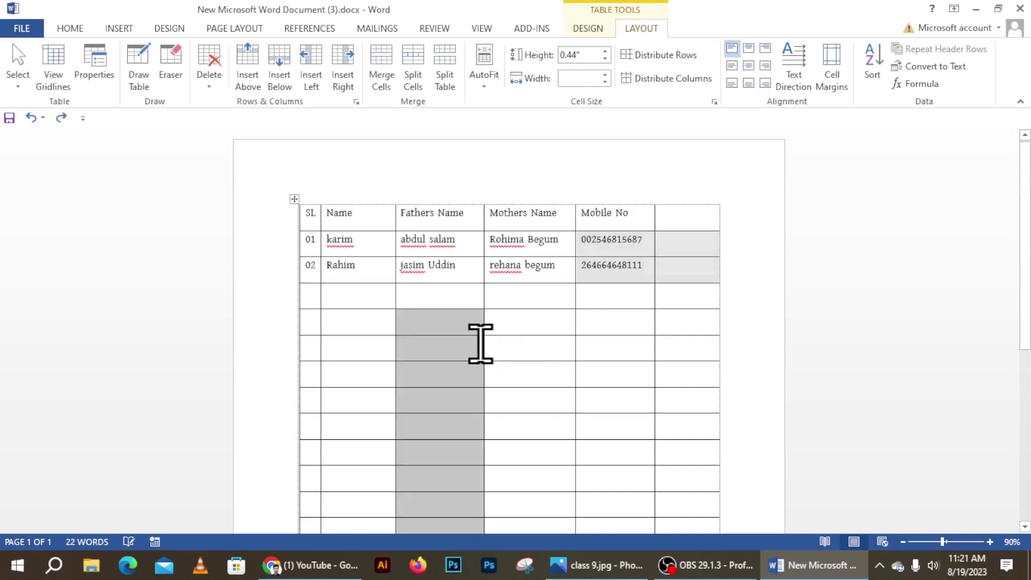
key("ctrl+z")
key("ctrl+z")
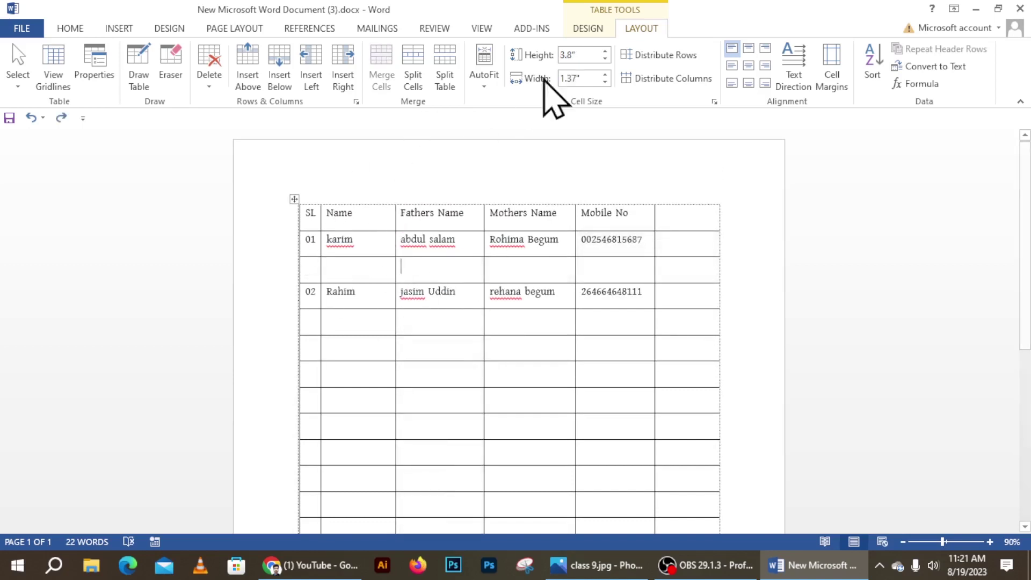
- Try yellow and green table styles, settle on a light green banded grid, then select the table
left_click(590, 30)
left_click(563, 92)
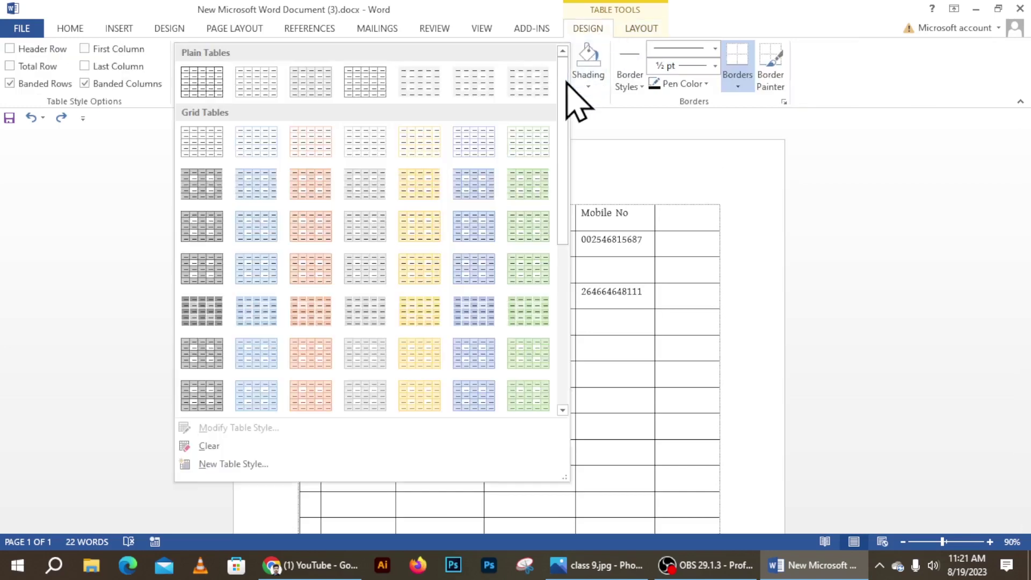
scroll(444, 338, "down", 3)
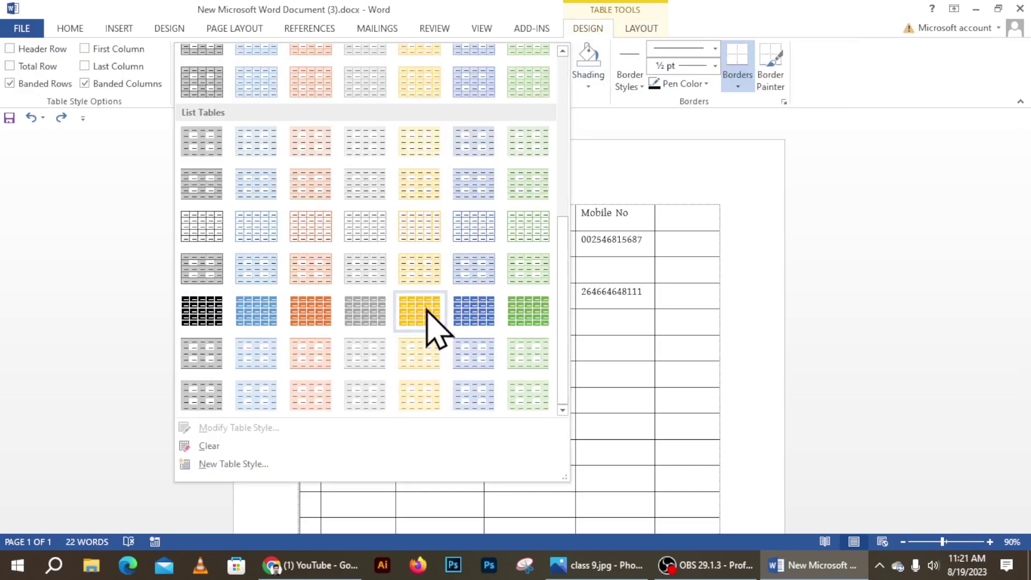
left_click(428, 320)
left_click(462, 319)
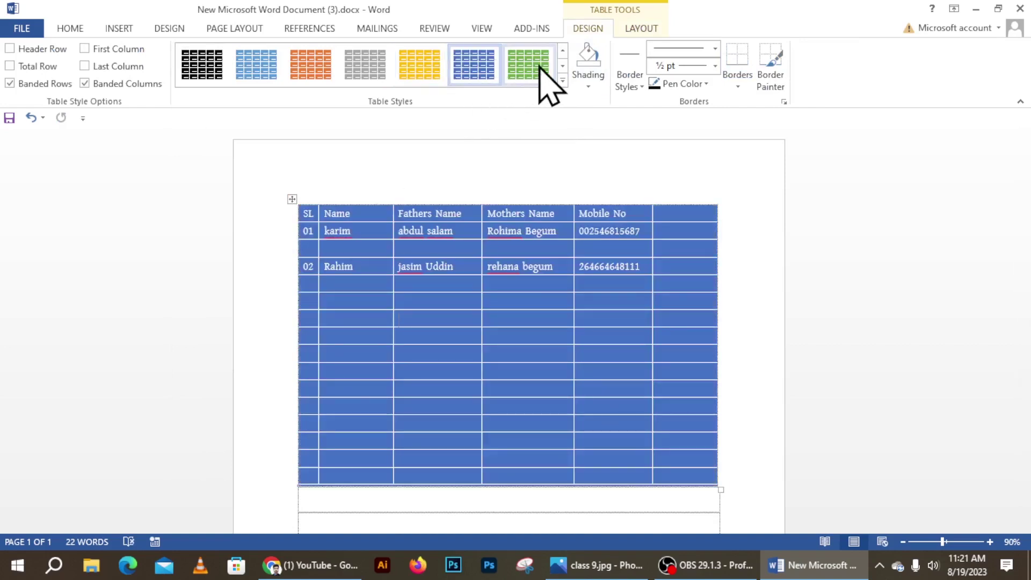
left_click(538, 67)
left_click(563, 81)
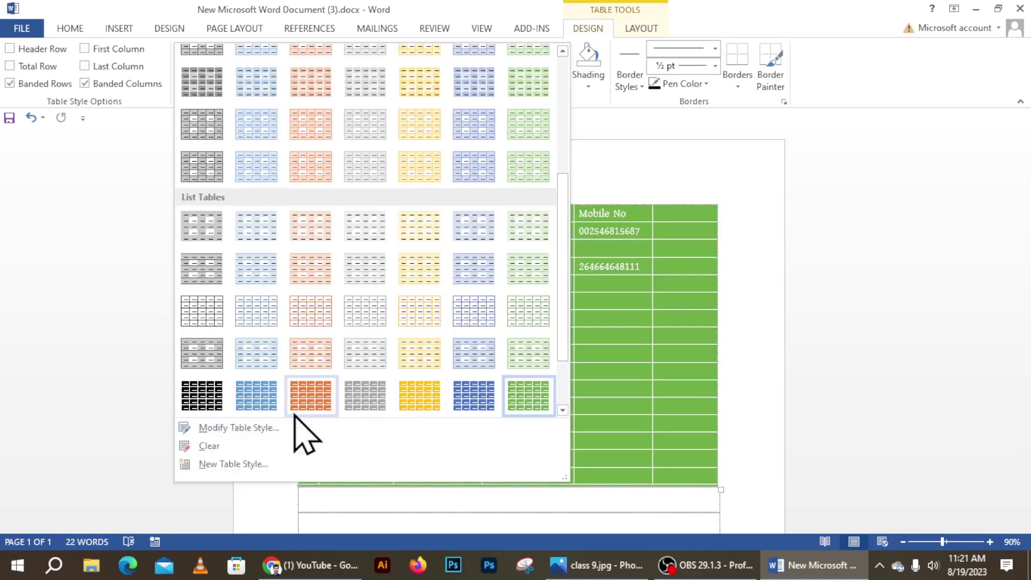
left_click(516, 161)
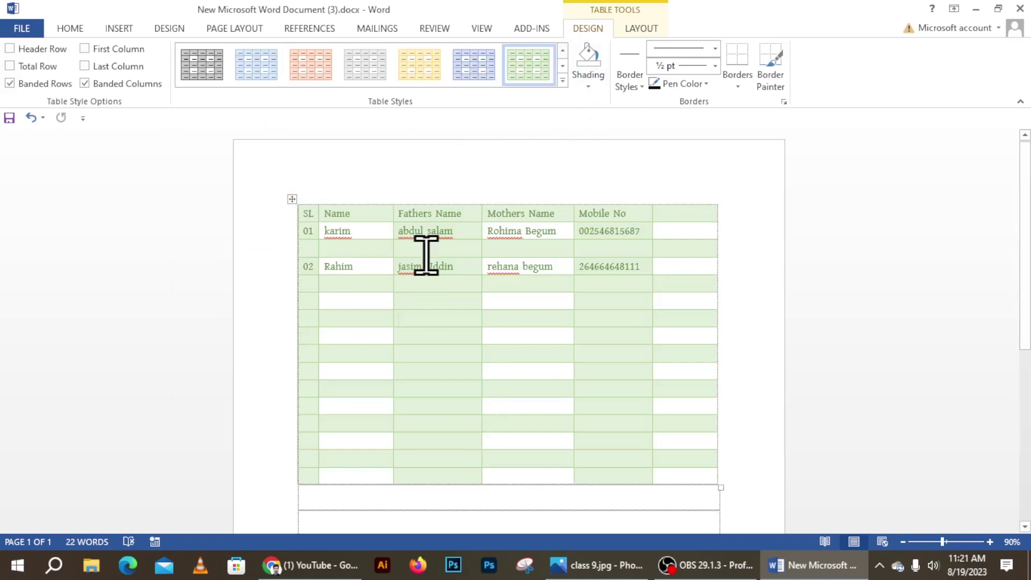
left_click(426, 249)
left_click(291, 203)
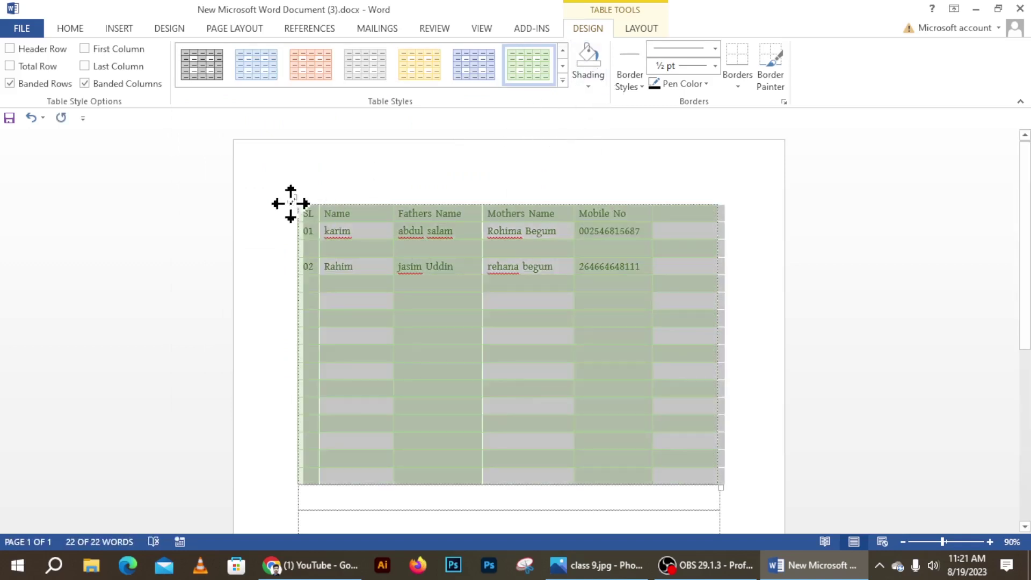
- Delete the old table and insert a new 10-column, 50-row table
key("BackSpace")
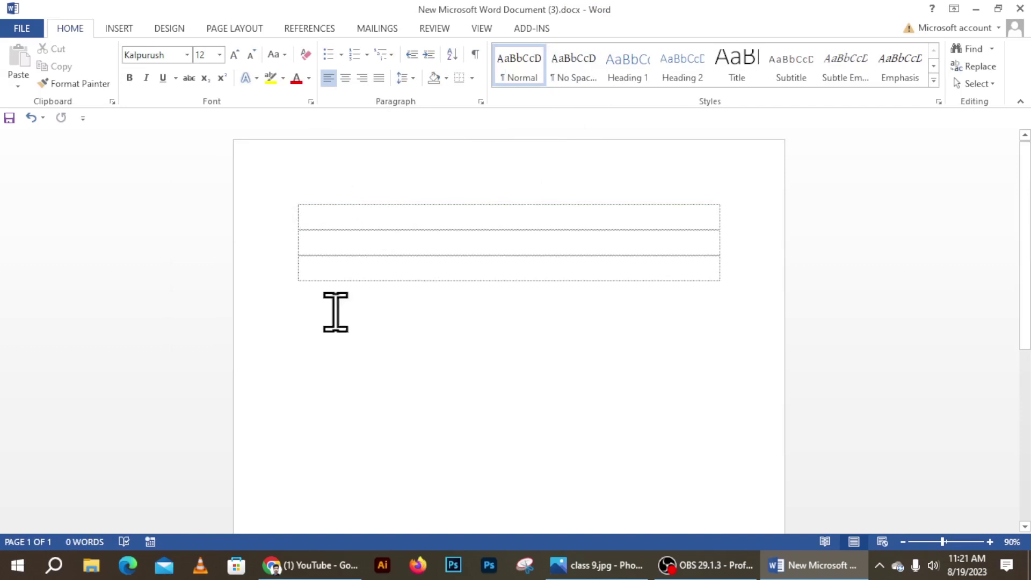
left_click(116, 29)
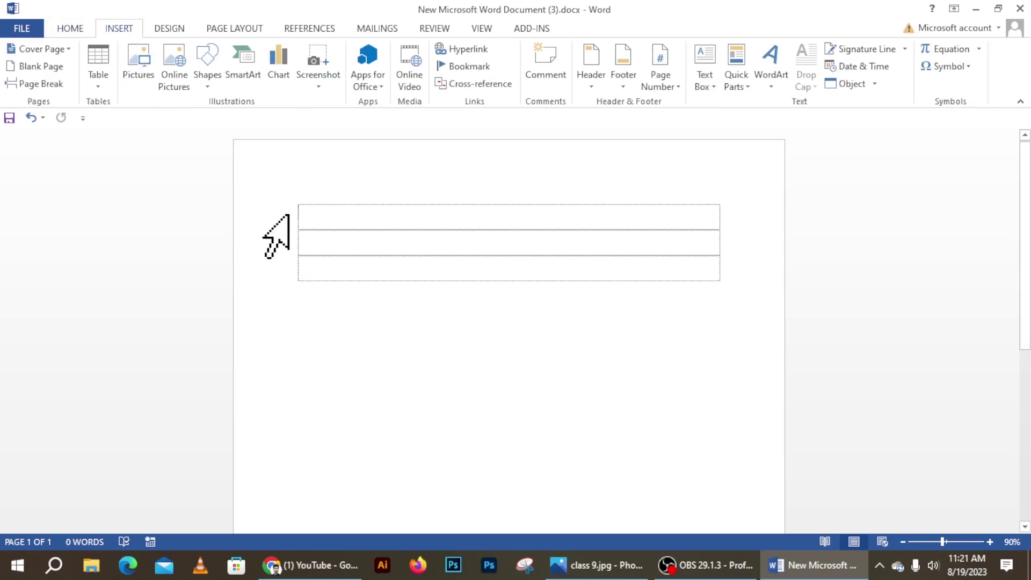
left_click(96, 86)
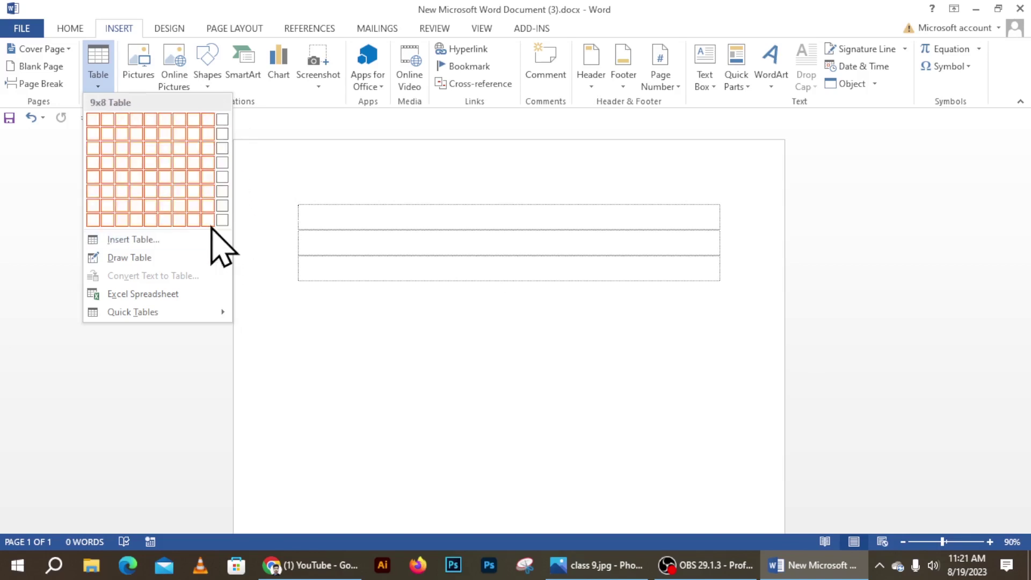
left_click(430, 272)
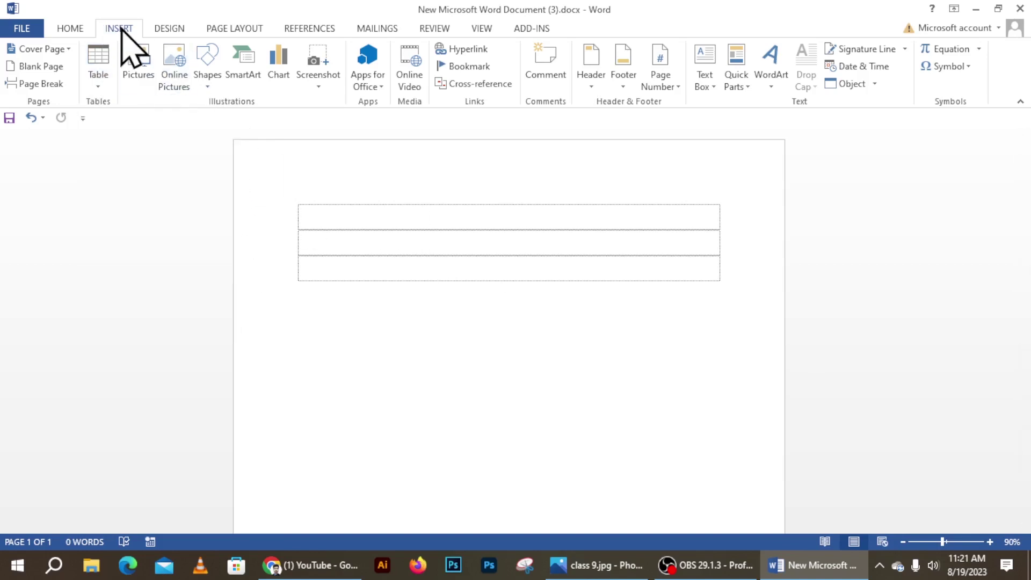
left_click(101, 86)
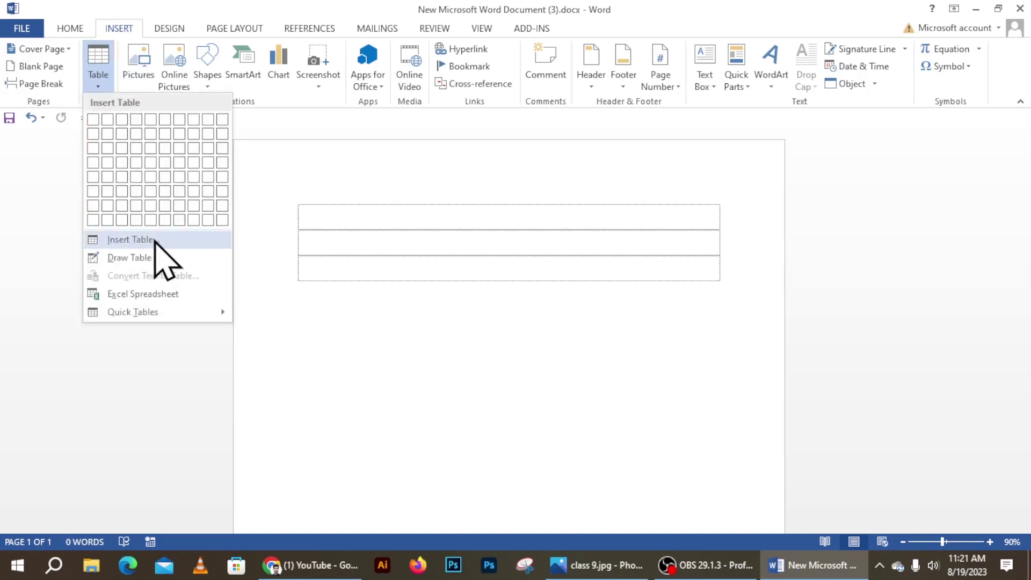
left_click(135, 240)
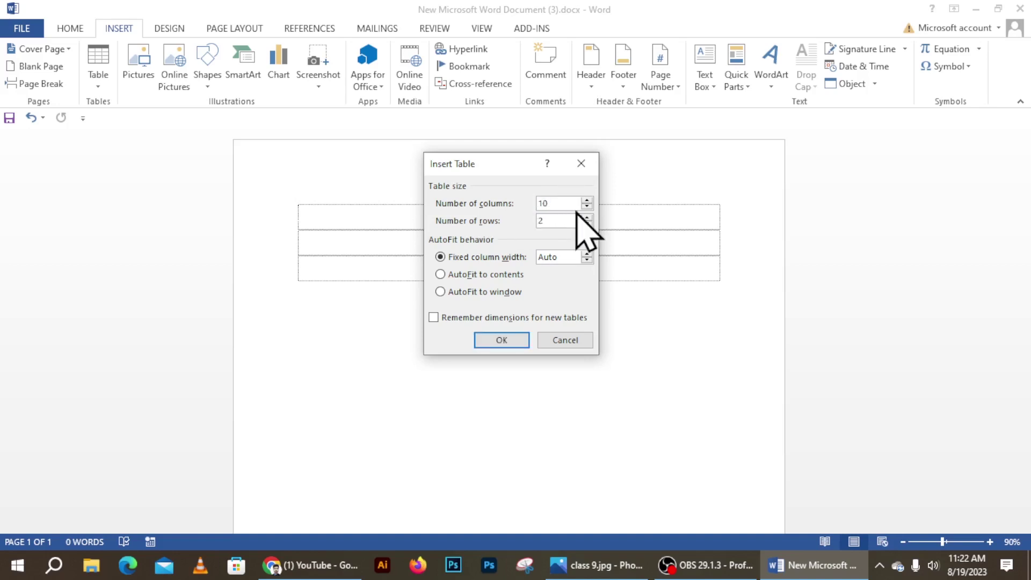
double_click(542, 221)
type("50")
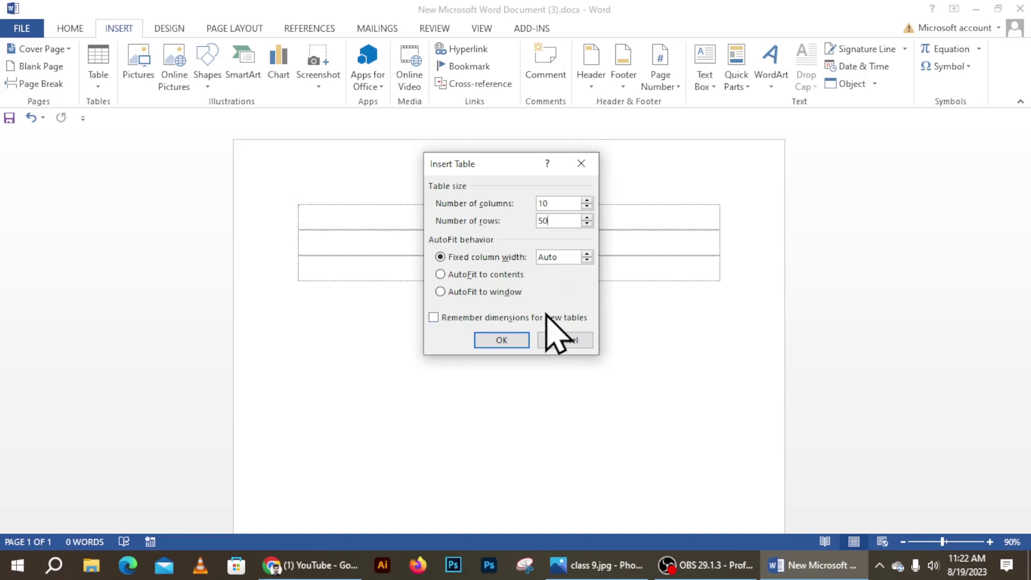
left_click(498, 342)
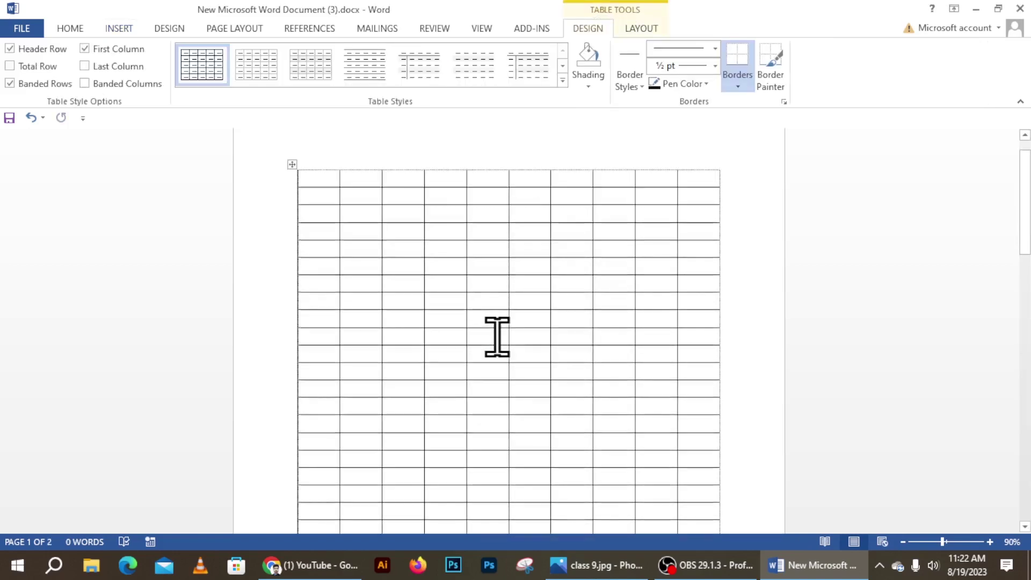
- Append several rows with Tab, then select and delete the whole 10-column grid table
scroll(497, 337, "down", 10)
scroll(493, 342, "down", 5)
scroll(493, 341, "up", 5)
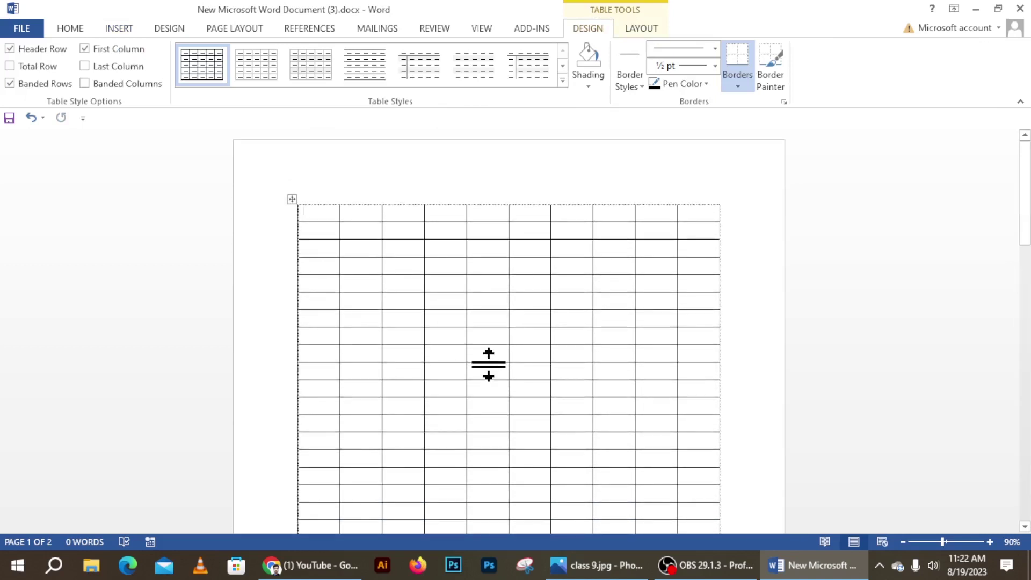
scroll(418, 248, "up", 5)
scroll(418, 248, "down", 8)
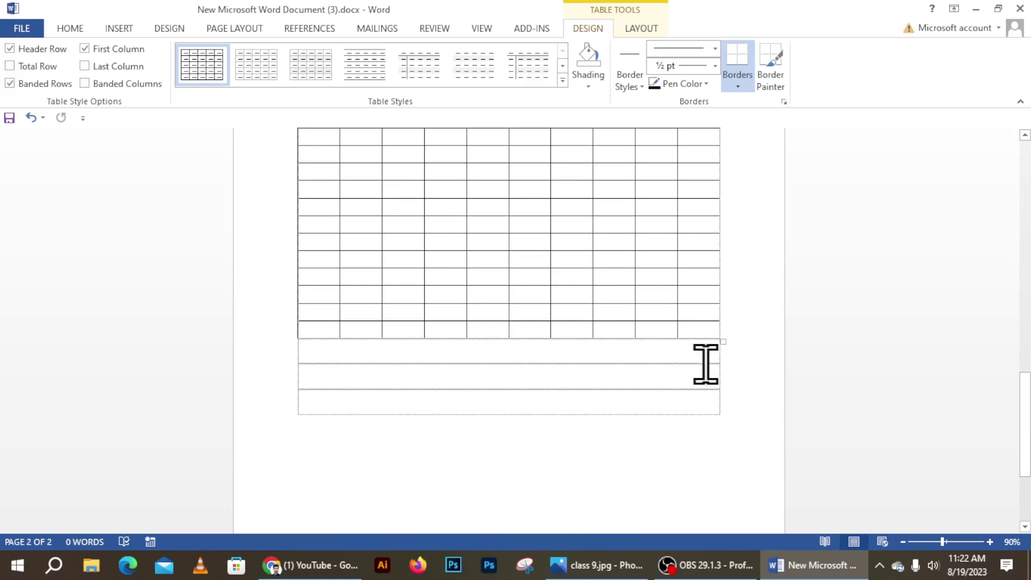
key("Tab")
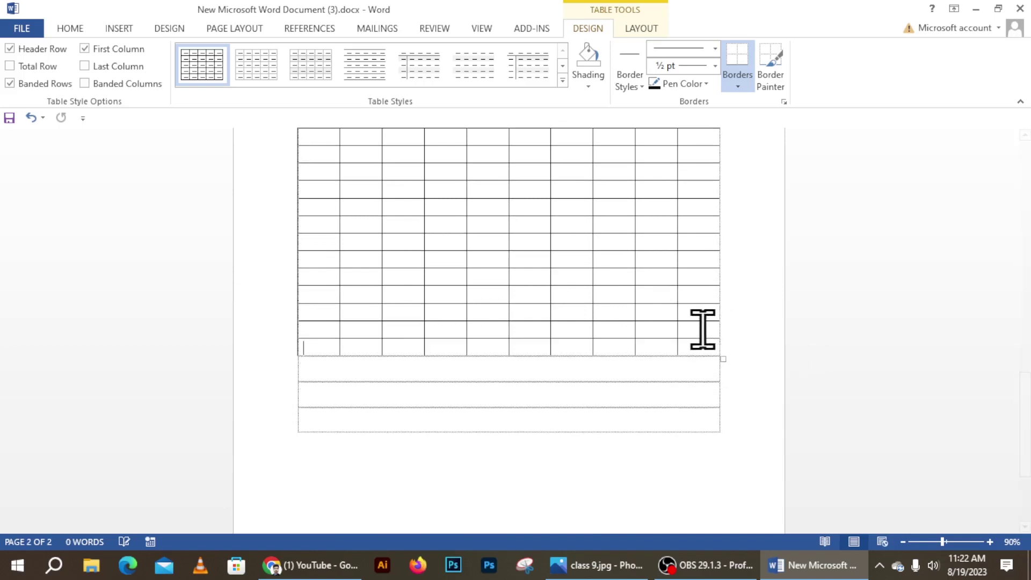
key("Tab")
key("Tab")
key("Tab")
key("Tab")
key("Tab")
key("Tab")
key("Tab")
key("Tab")
key("Tab")
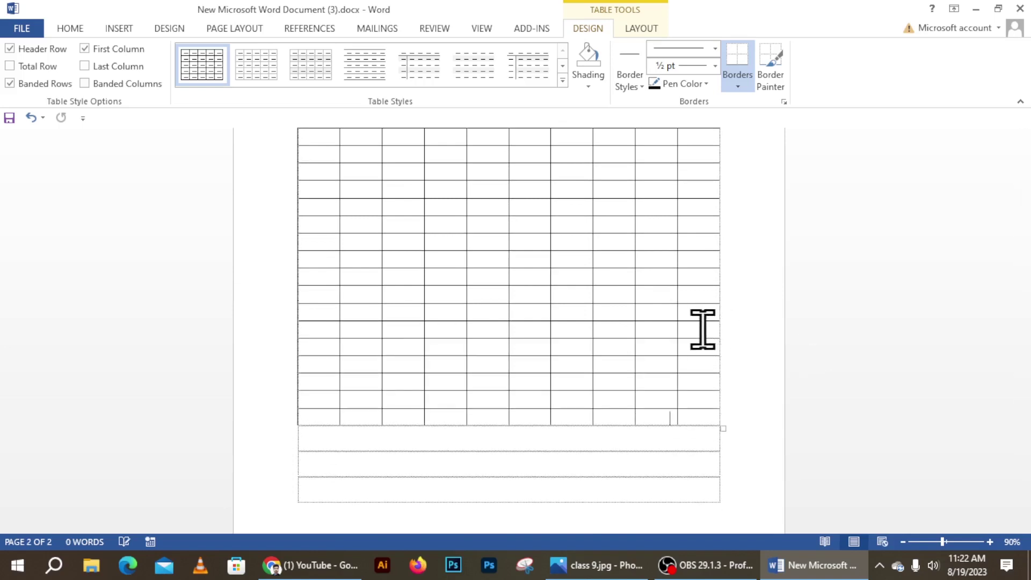
key("Tab")
key("Tab")
key("Tab")
key("Tab")
key("Tab")
key("Tab")
key("Tab")
key("Tab")
key("Tab")
key("Tab")
key("Tab")
key("Tab")
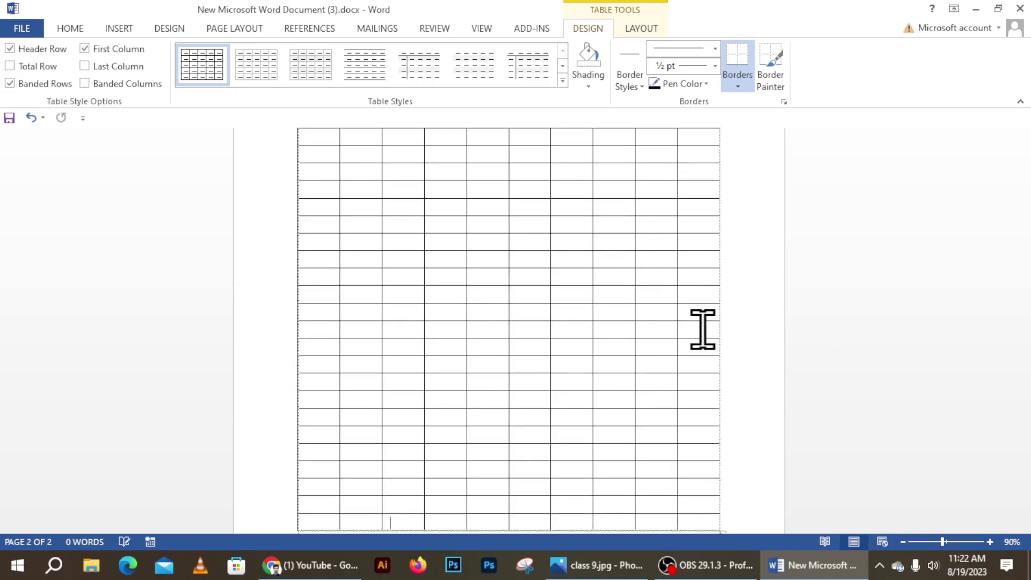
key("Tab")
key("Tab")
key("Tab")
key("Tab")
key("Tab")
key("Tab")
key("Tab")
key("Tab")
key("Tab")
key("Tab")
key("Tab")
key("Tab")
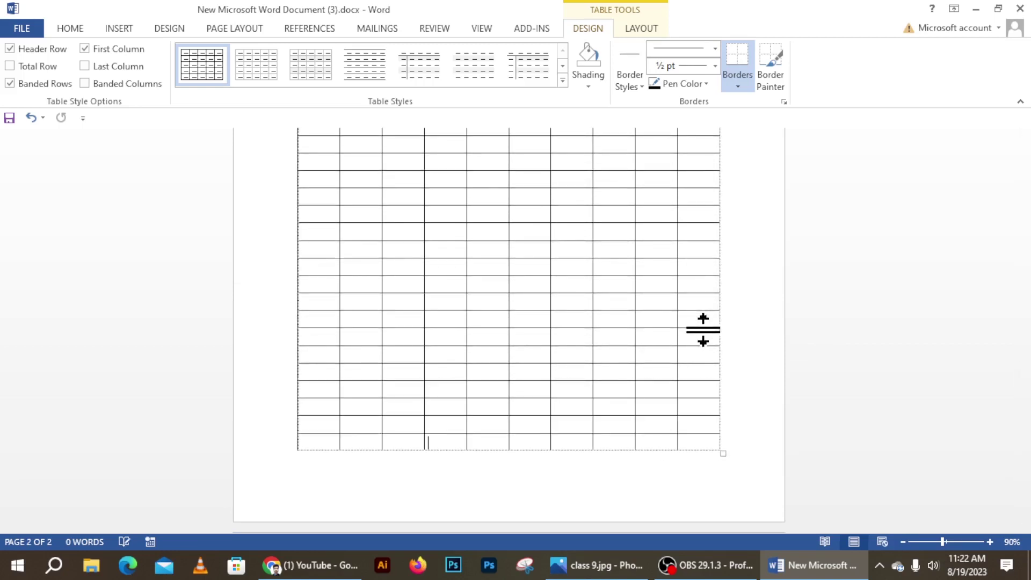
key("Tab")
key("Tab")
key("Tab")
key("Tab")
key("Tab")
key("Tab")
key("Tab")
key("Tab")
key("Tab")
key("Tab")
key("Tab")
key("Tab")
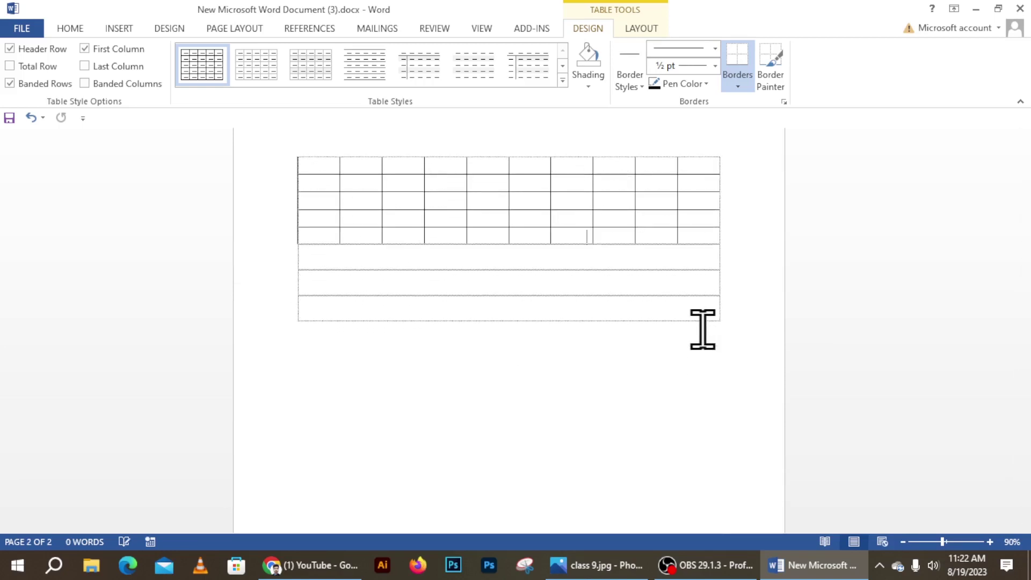
key("Tab")
key("Tab")
key("Tab")
key("Tab")
key("Tab")
key("Tab")
key("Tab")
key("Tab")
key("Tab")
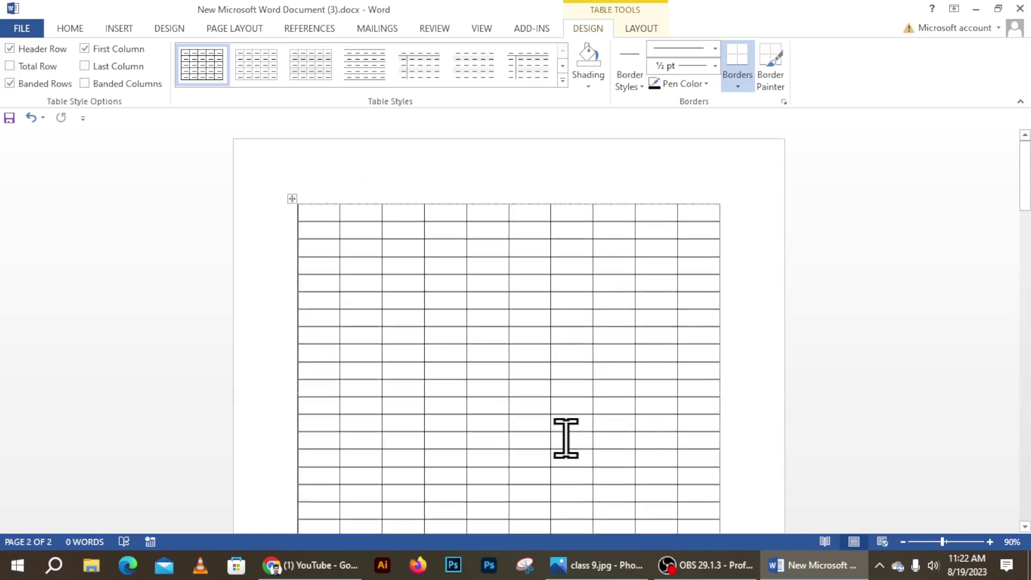
key("Tab")
key("Tab")
key("Tab")
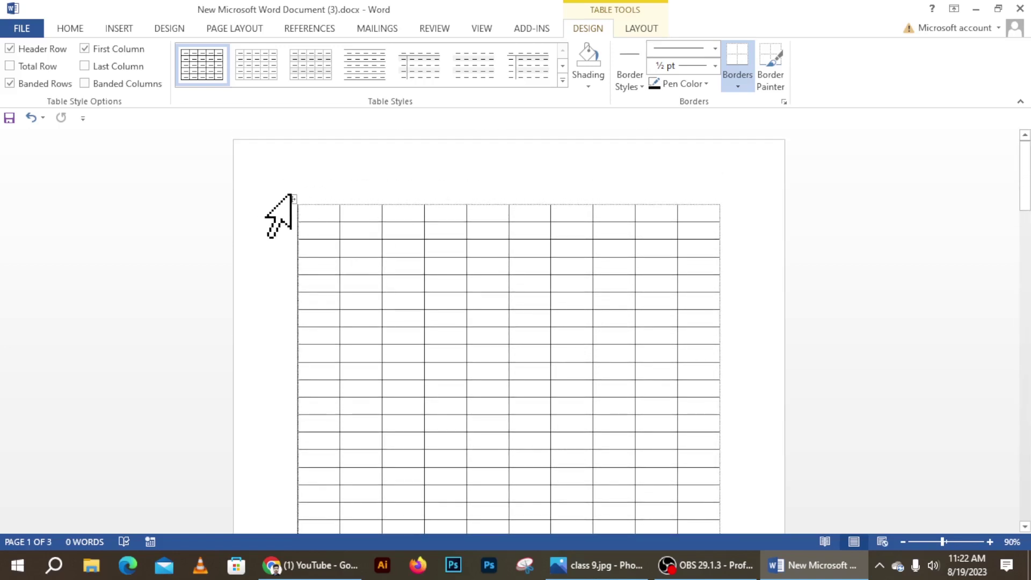
left_click(293, 200)
key("BackSpace")
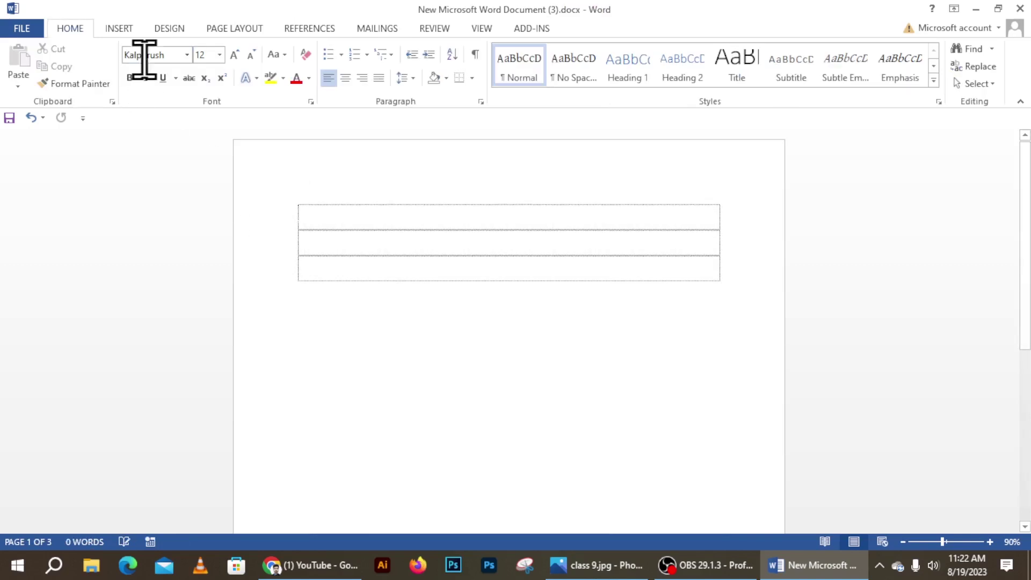
- Insert a 5-column table headed Sl, Name, FATHER, MOTHERS, MOBILE and select its header row
left_click(119, 28)
left_click(98, 67)
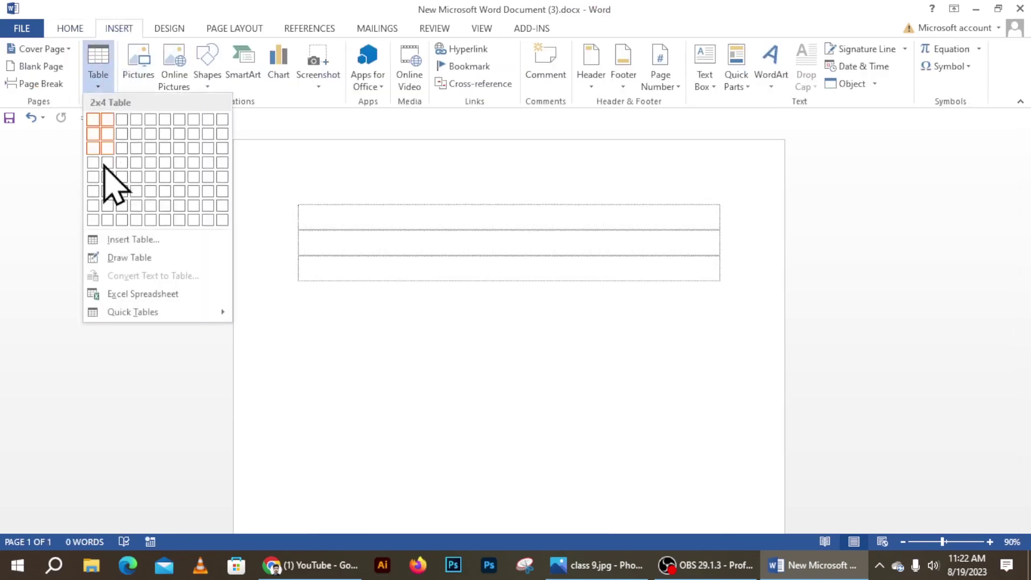
left_click(145, 240)
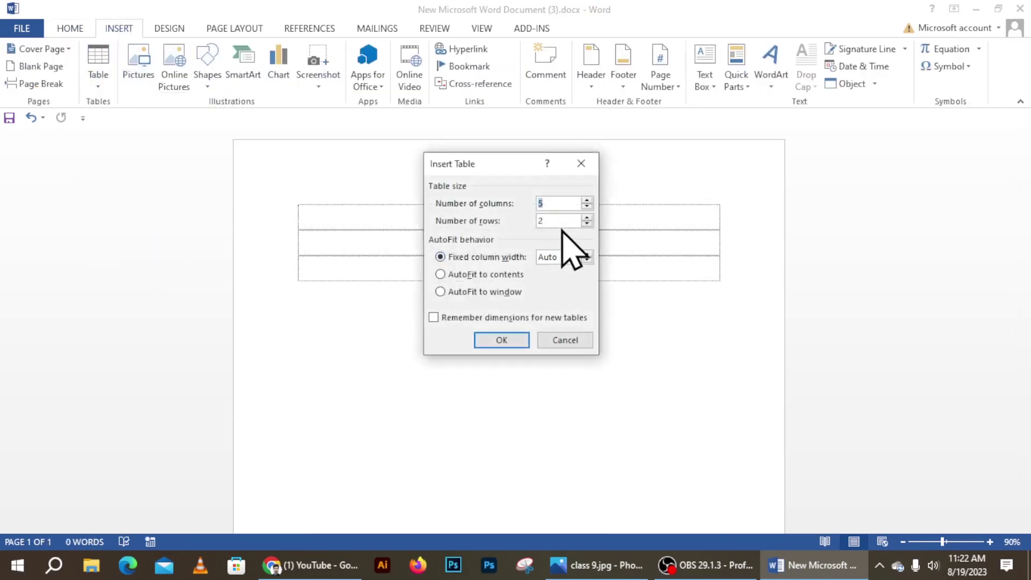
left_click(519, 343)
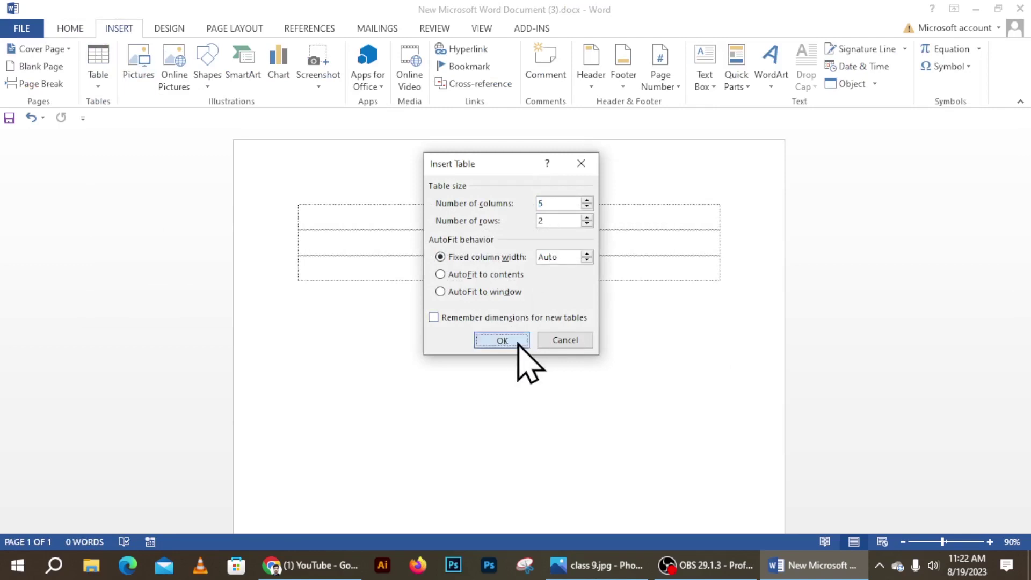
type("Sl")
left_click(326, 217)
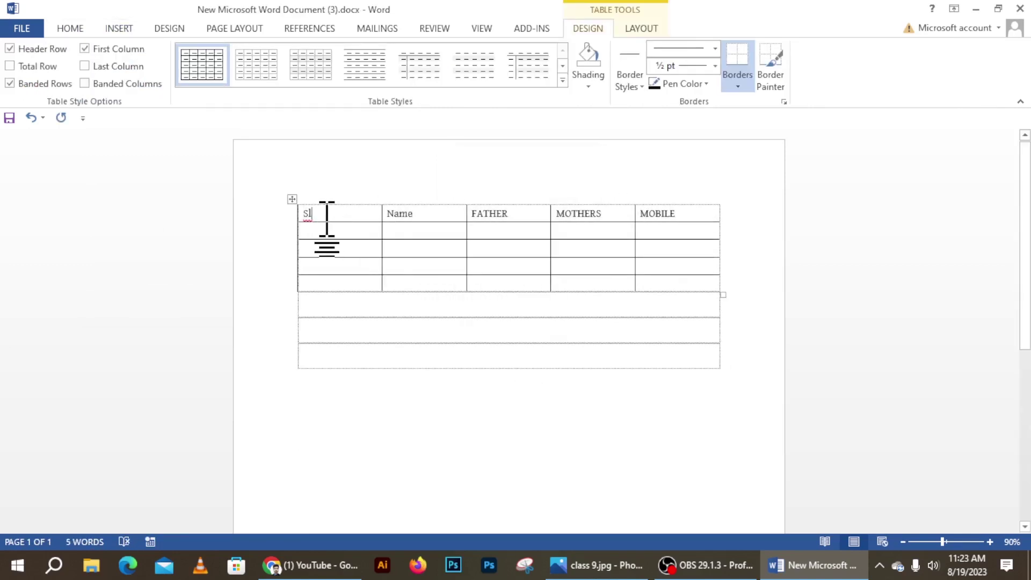
left_click(301, 218)
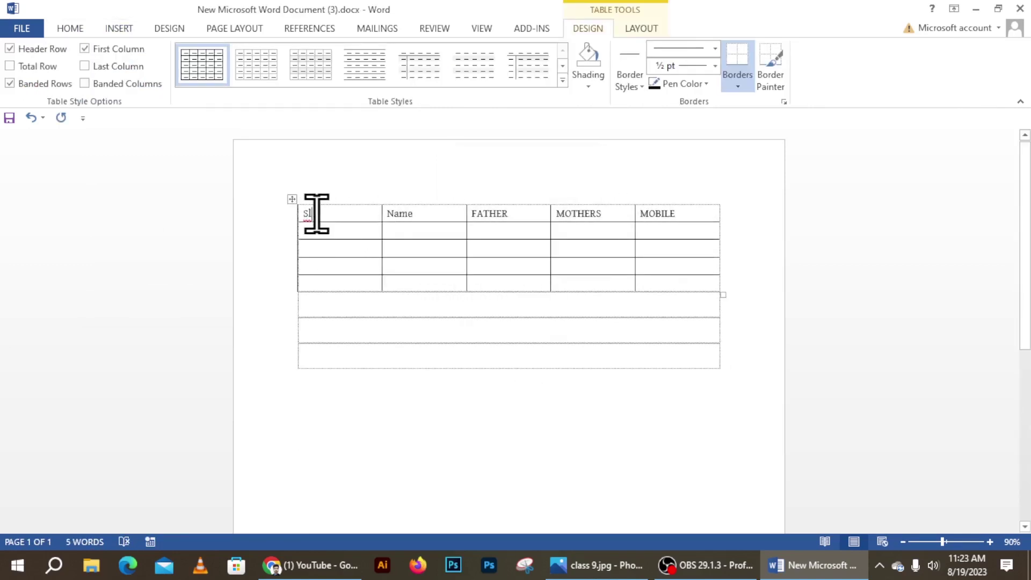
left_click_drag(304, 218, 668, 212)
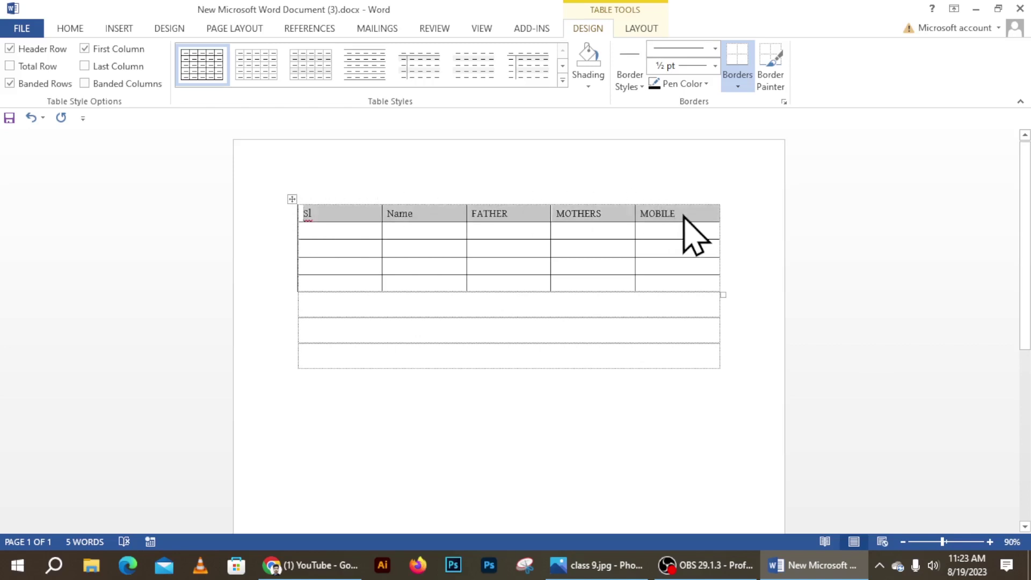
- Centre the header labels with Align Center and enter serial numbers 01 to 04 under Sl
left_click(81, 28)
left_click(641, 29)
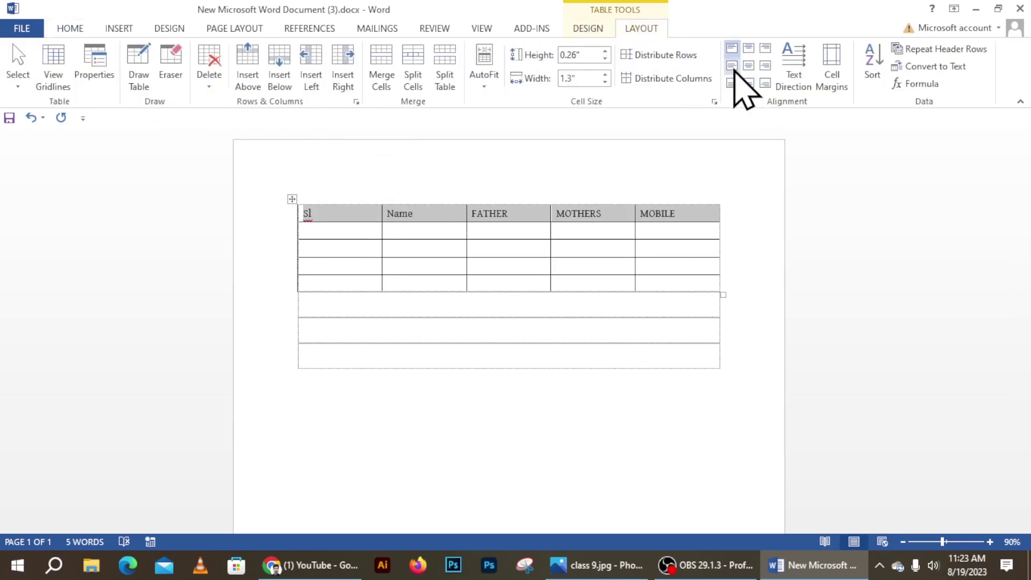
left_click(732, 66)
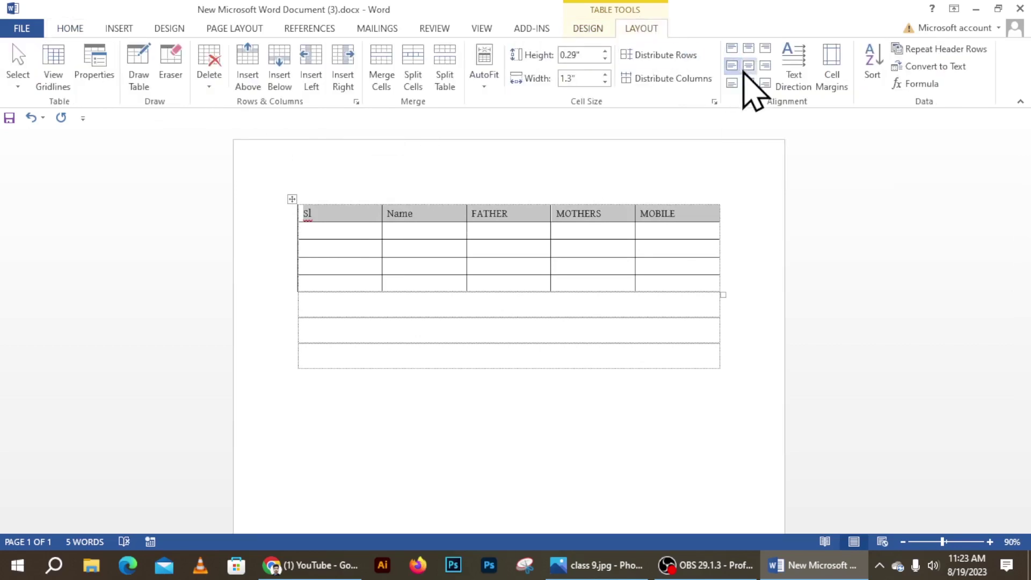
left_click(749, 66)
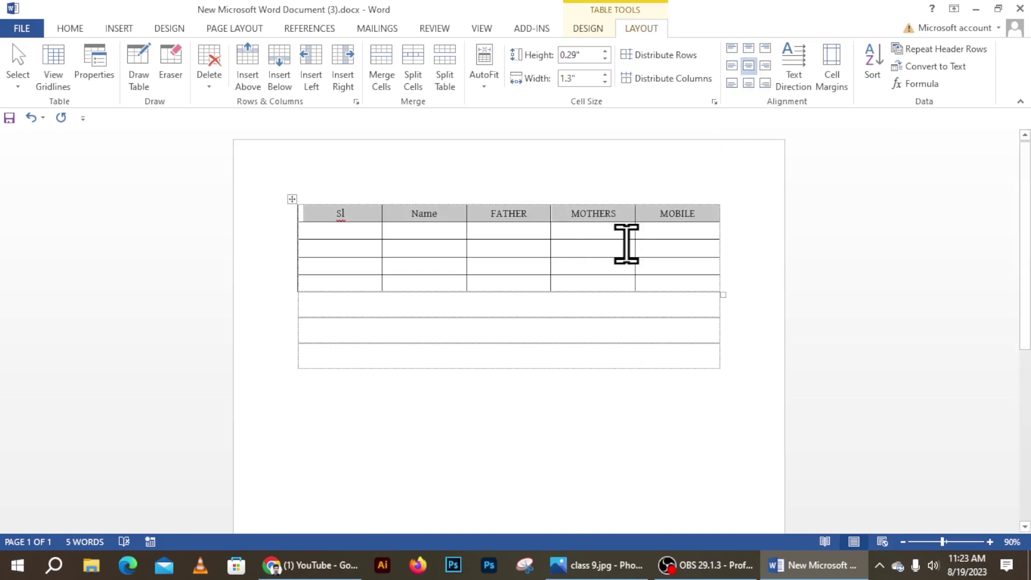
left_click(346, 231)
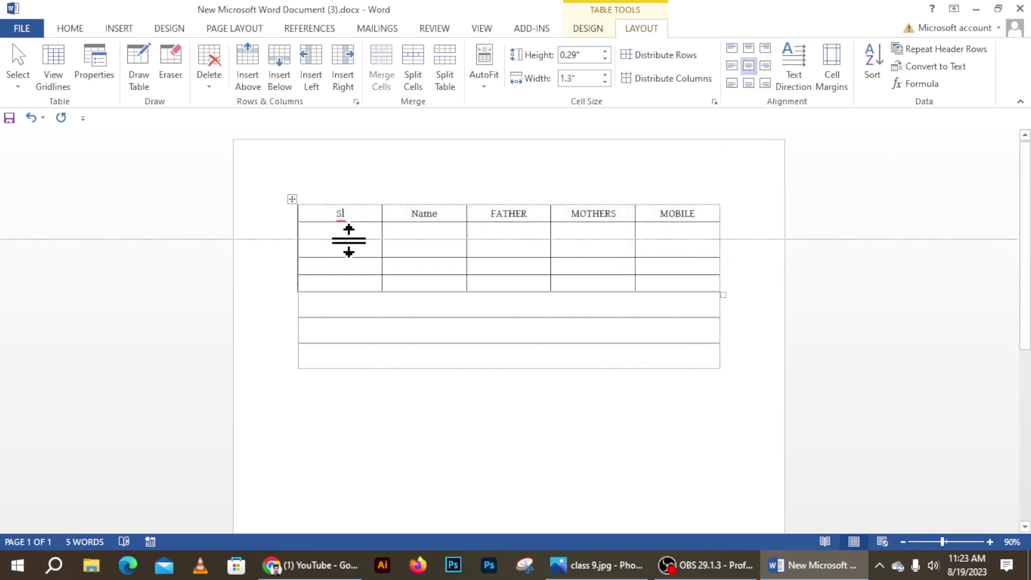
type("04")
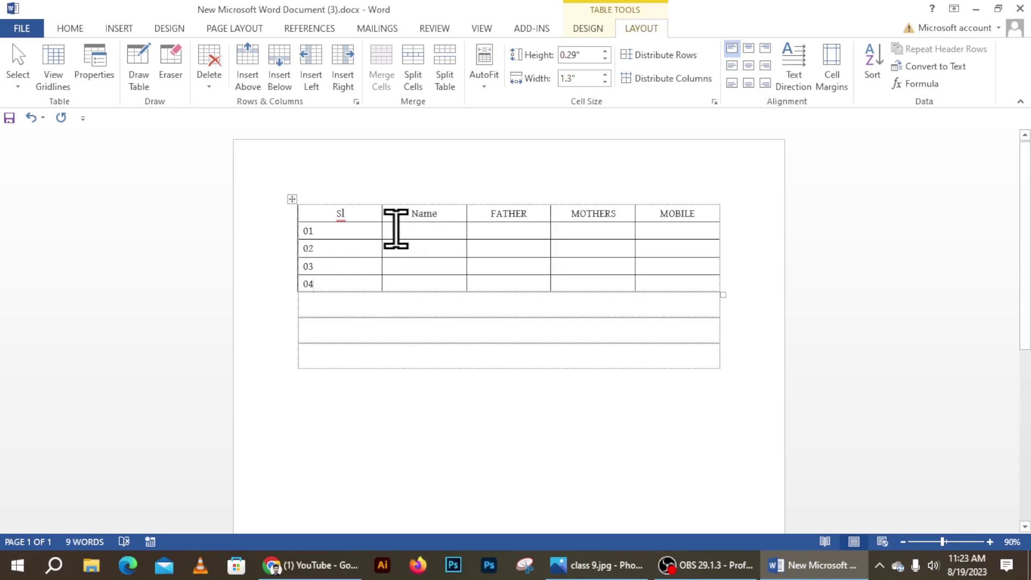
- Narrow the Sl column by dragging its border left, then place the caret in row 01's Name cell
left_click_drag(337, 247, 341, 276)
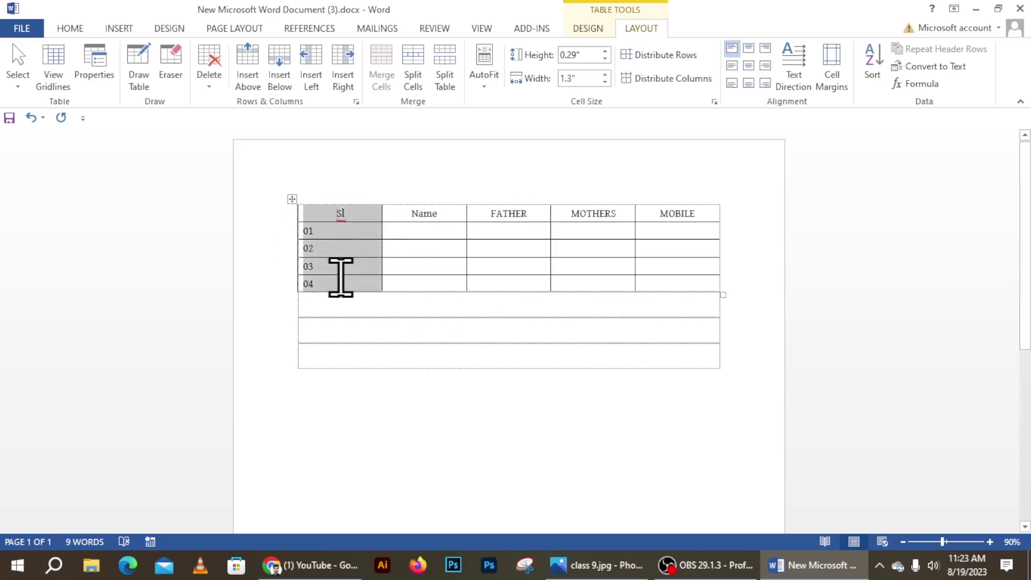
left_click(356, 231)
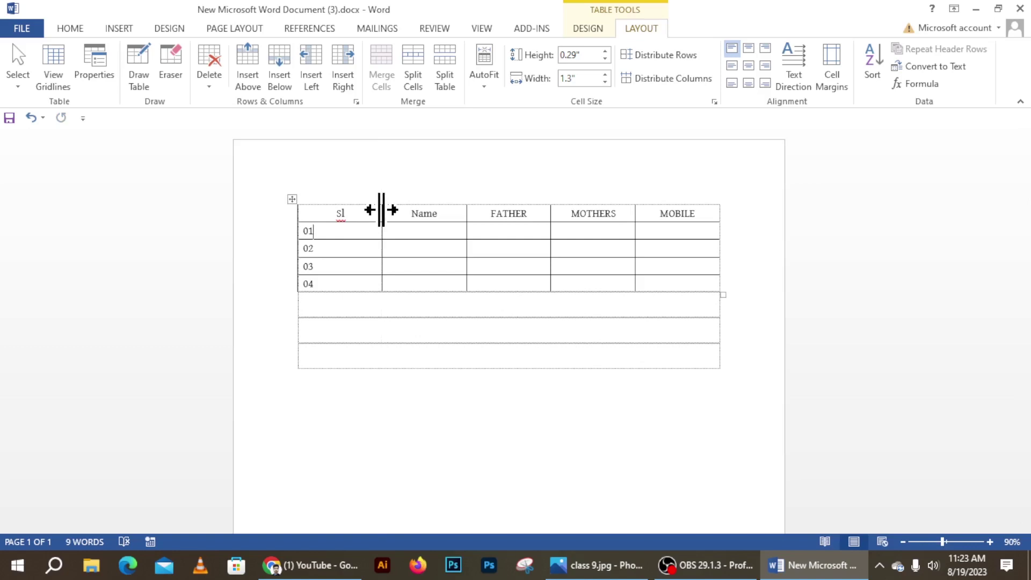
left_click_drag(381, 209, 328, 210)
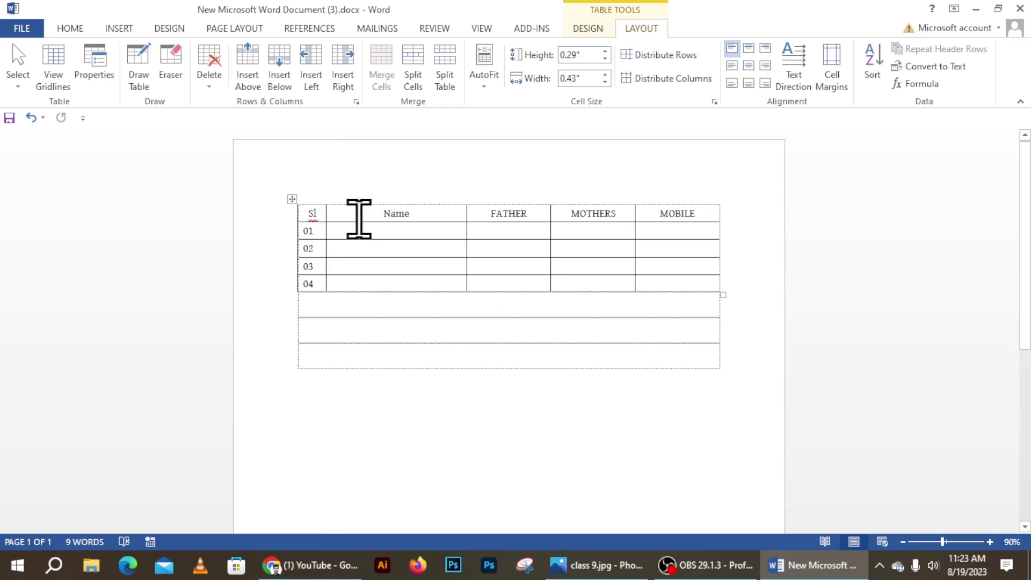
left_click(390, 230)
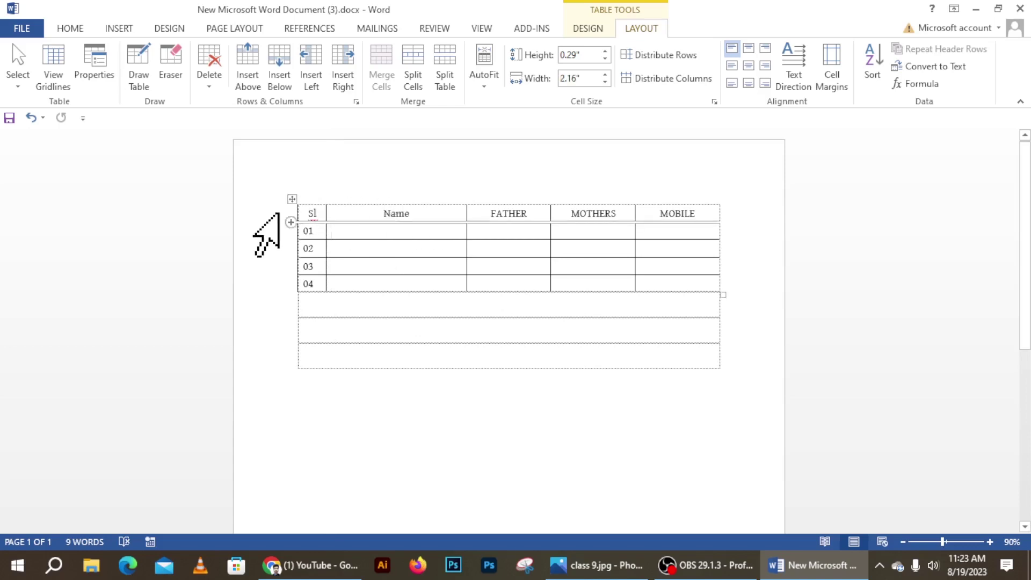
left_click_drag(314, 214, 309, 285)
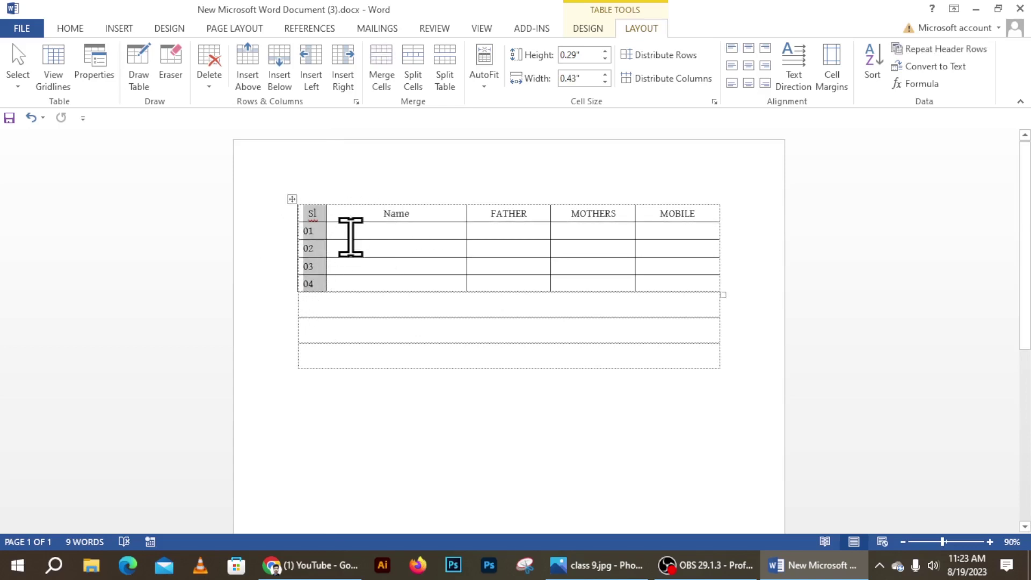
left_click(350, 232)
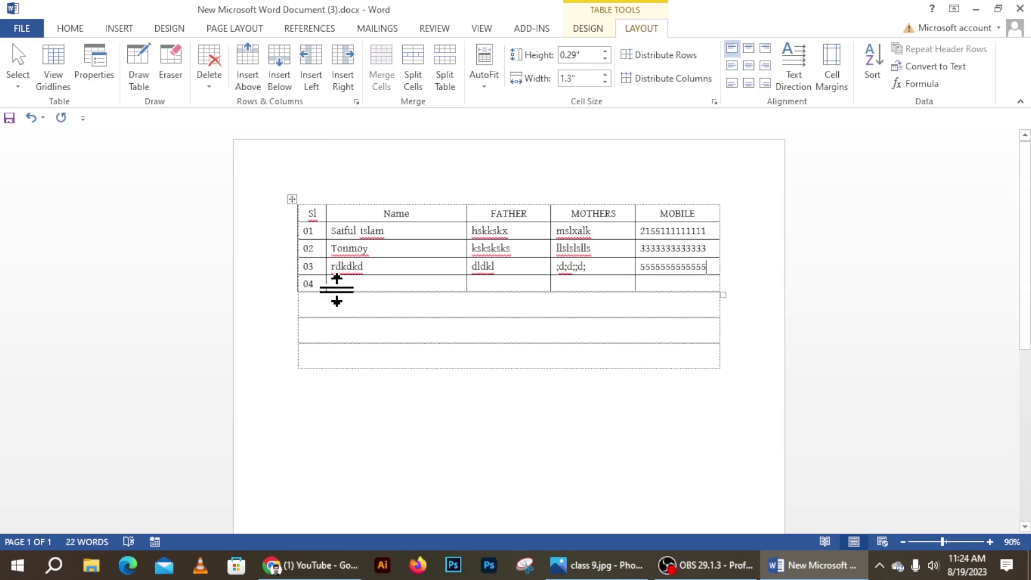
- Enter a name in row 01's Name cell and add empty rows below row 04
key("Tab")
key("Tab")
key("Tab")
key("Tab")
key("Tab")
key("Tab")
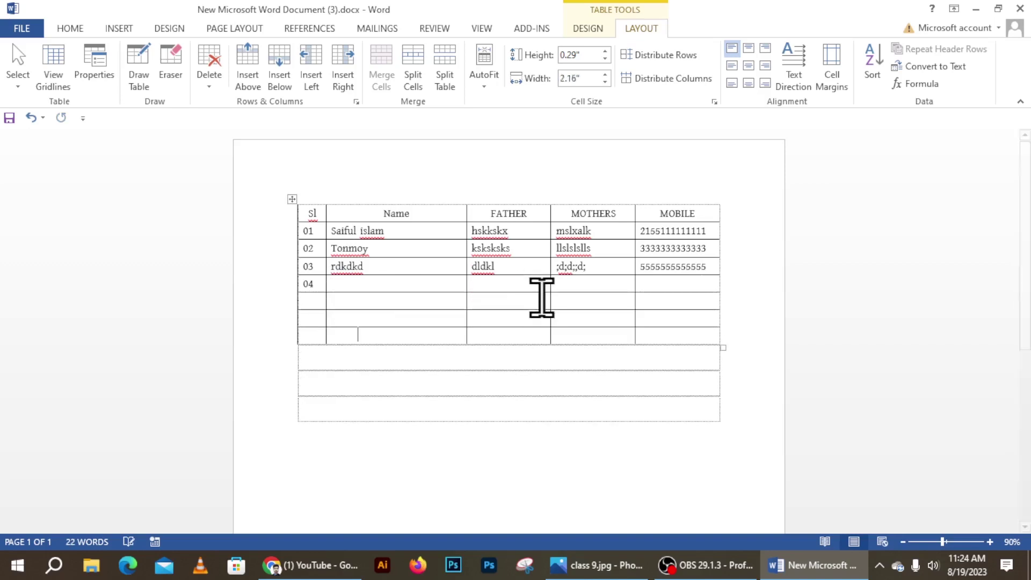
key("Tab")
key("Tab")
key("Tab")
key("Tab")
key("Tab")
key("Tab")
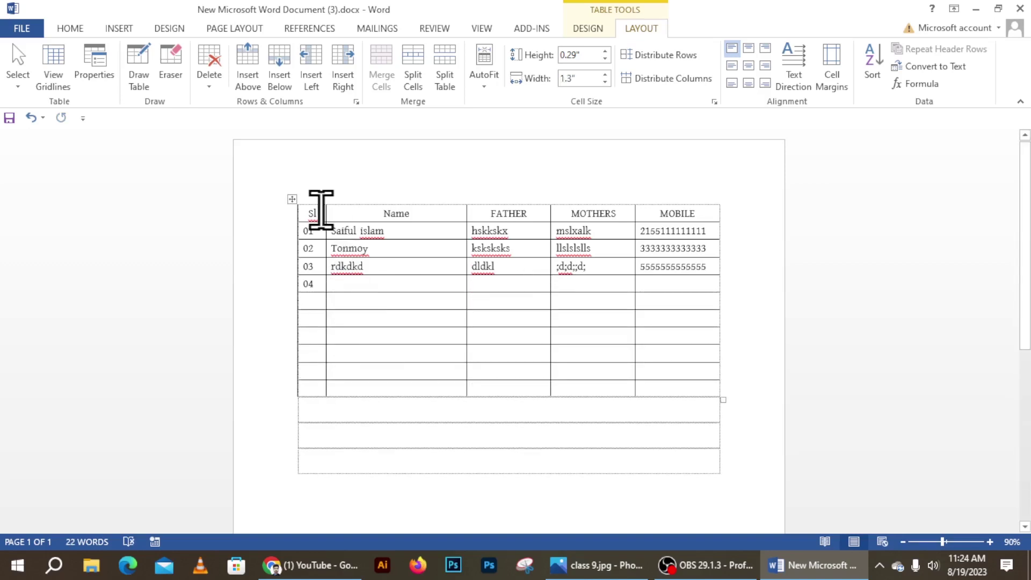
- Select the table from the header row down through the new empty rows
mouse_move(310, 211)
left_mouse_down()
mouse_move(626, 258)
mouse_move(692, 283)
left_mouse_up()
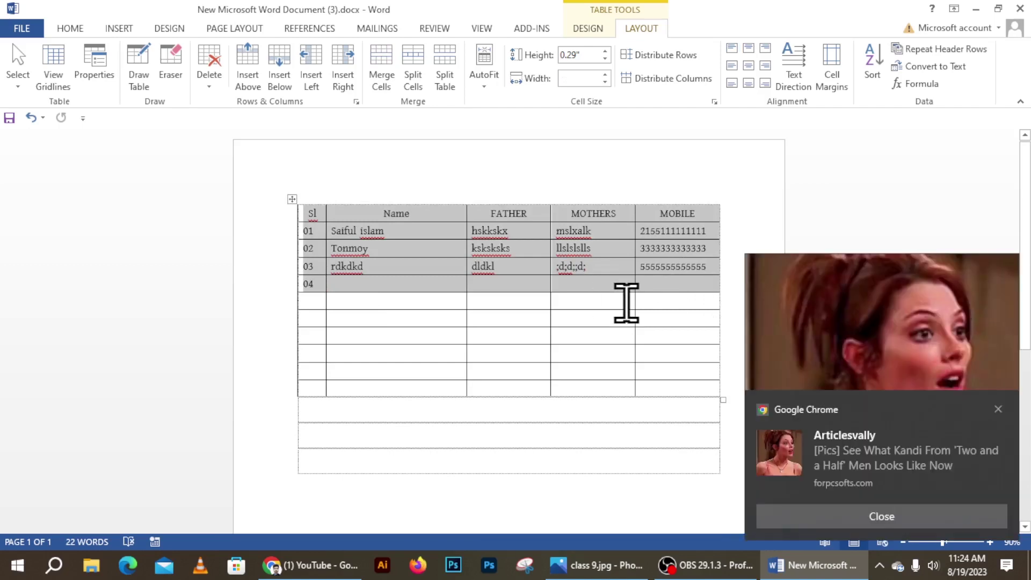
left_click(620, 285)
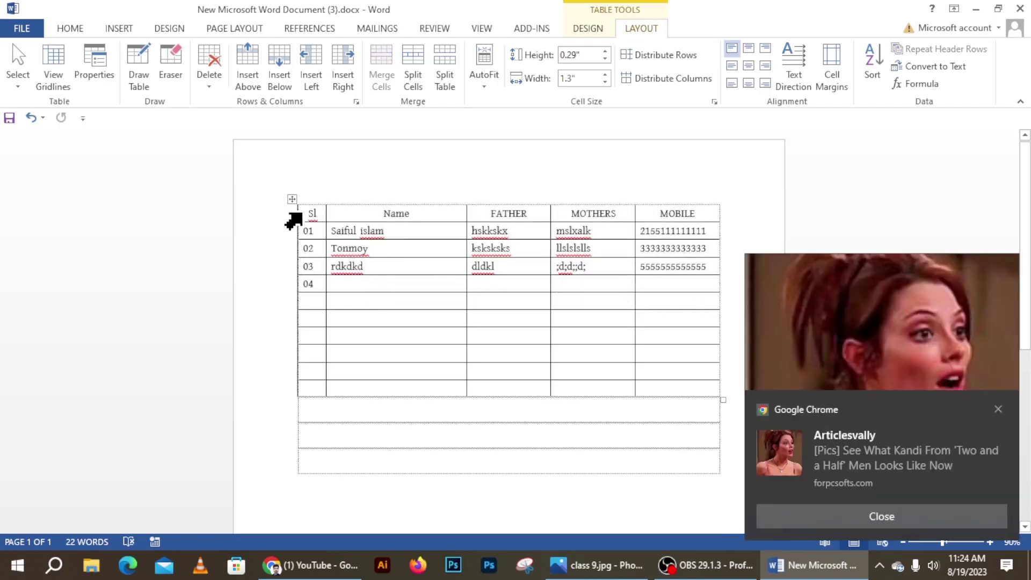
left_click_drag(307, 210, 677, 277)
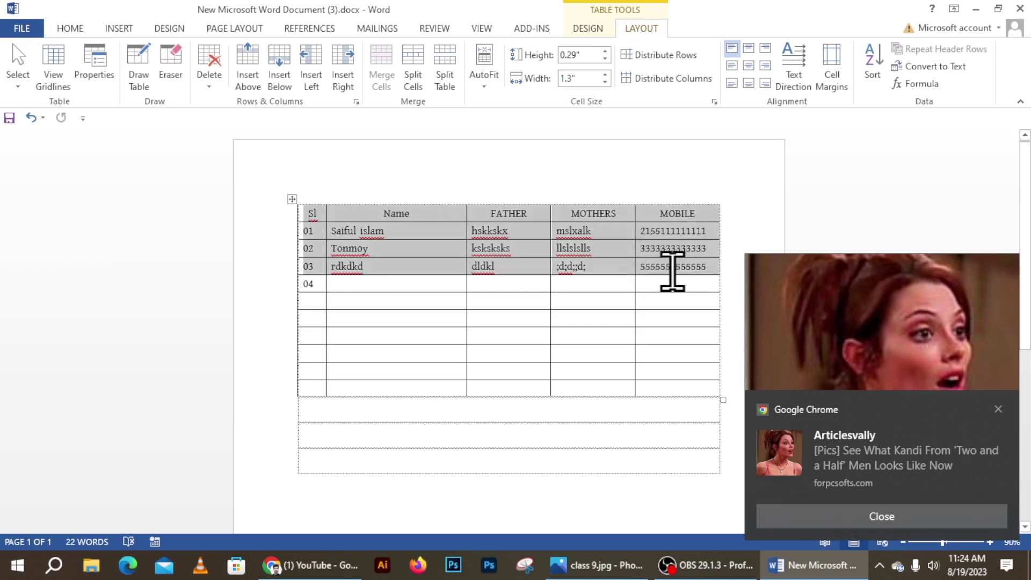
left_click(307, 295)
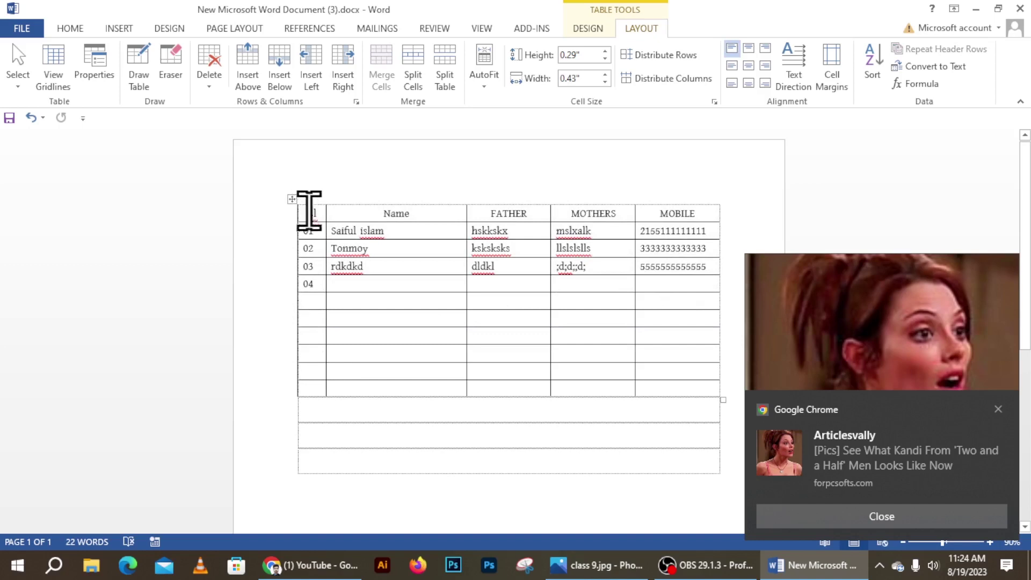
mouse_move(307, 211)
left_mouse_down()
mouse_move(612, 230)
mouse_move(309, 273)
mouse_move(681, 388)
left_mouse_up()
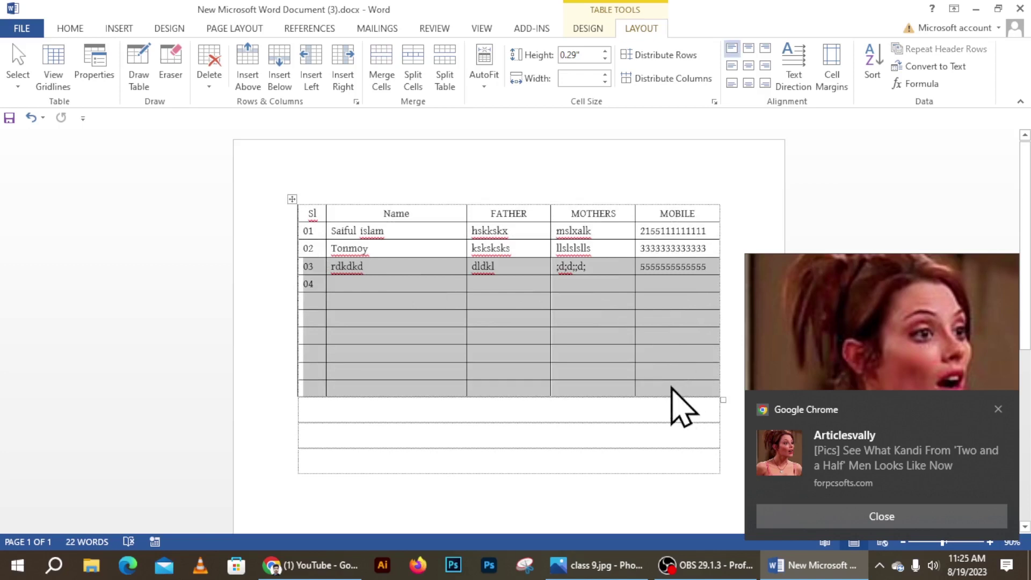
left_click(894, 524)
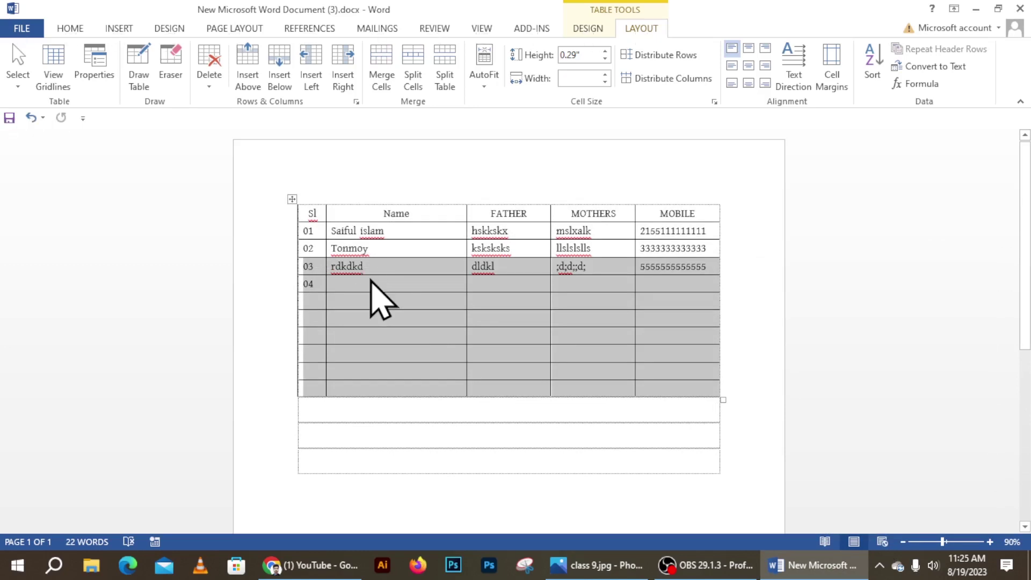
key("ctrl+shift+Return")
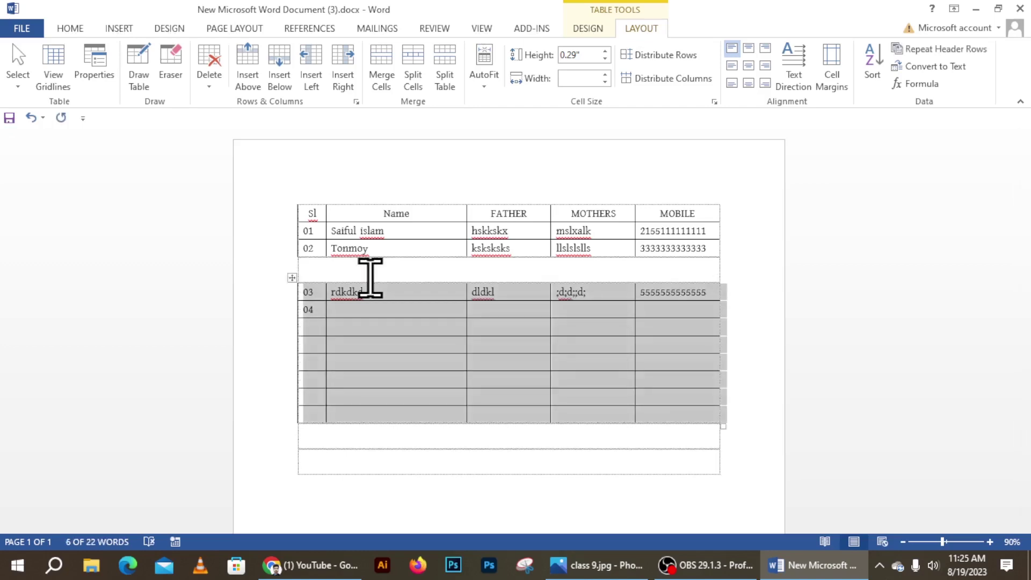
key("ctrl+shift+Return")
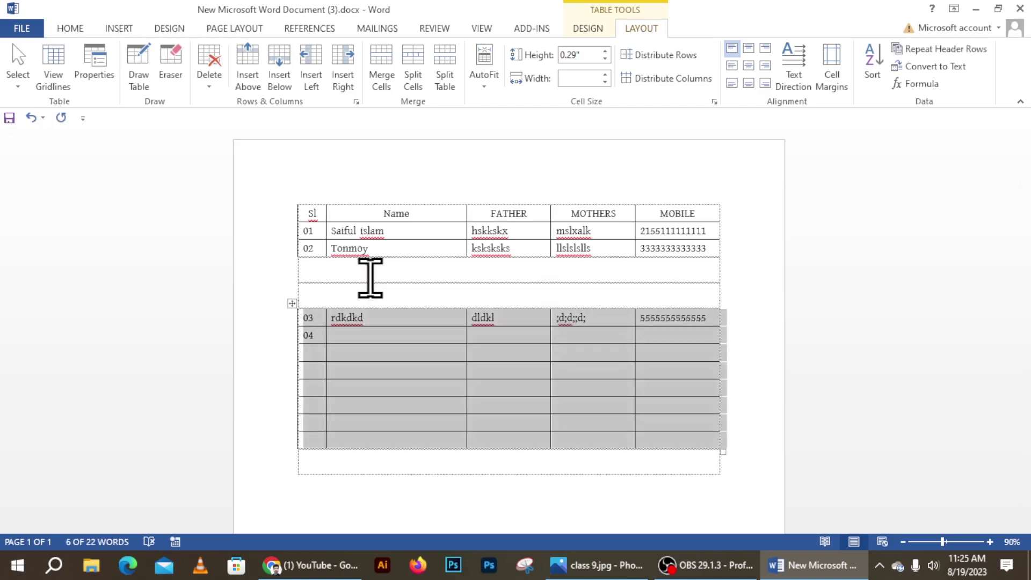
left_click(370, 278)
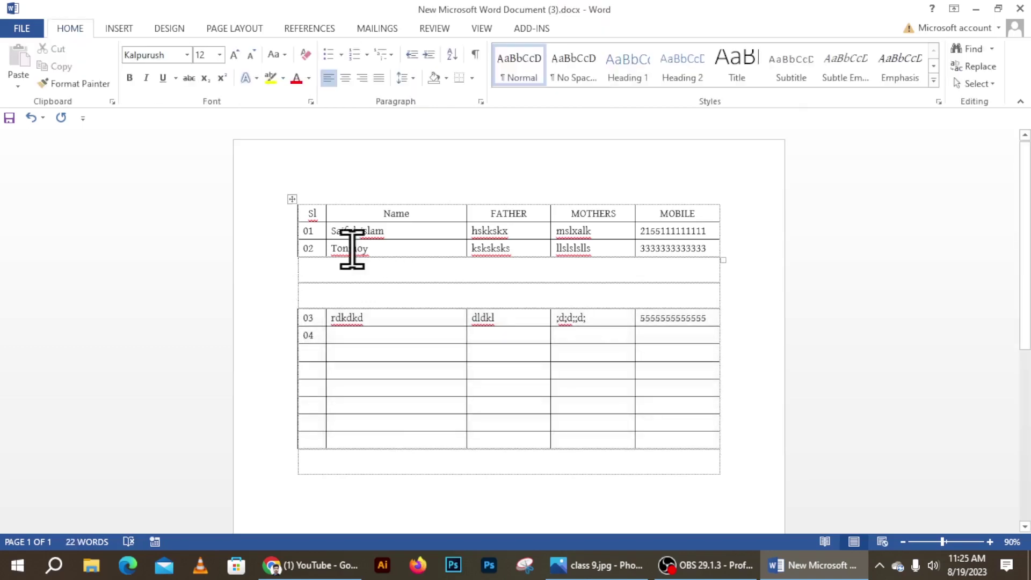
left_click_drag(308, 215, 732, 251)
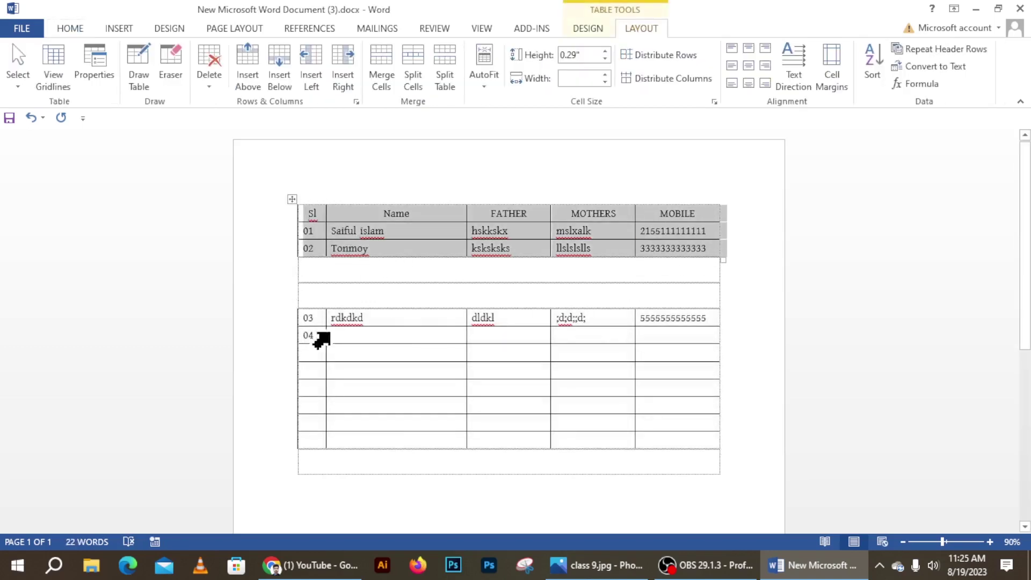
left_click_drag(304, 321, 726, 456)
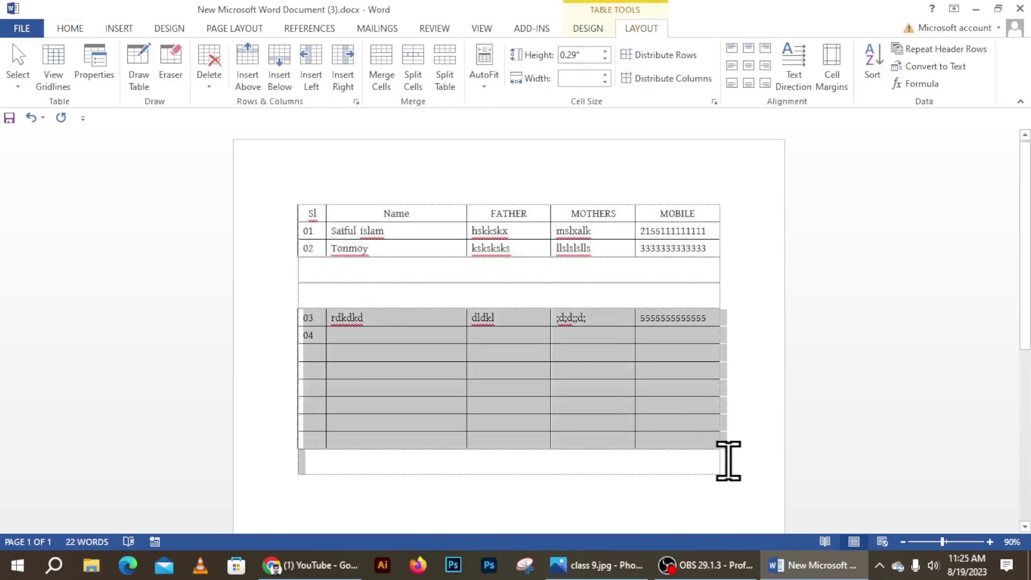
left_click(526, 275)
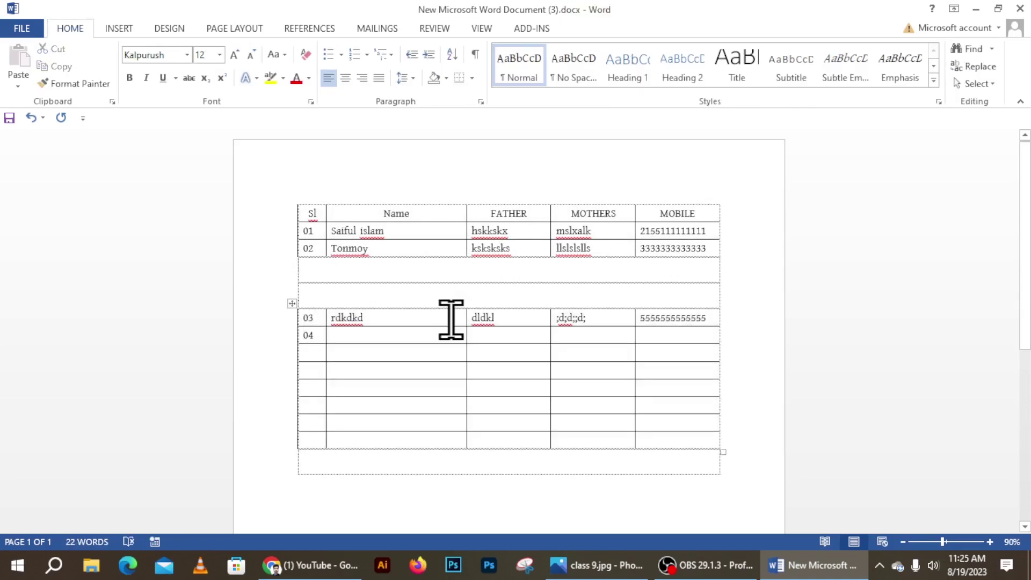
key("ctrl+z")
left_click(351, 267)
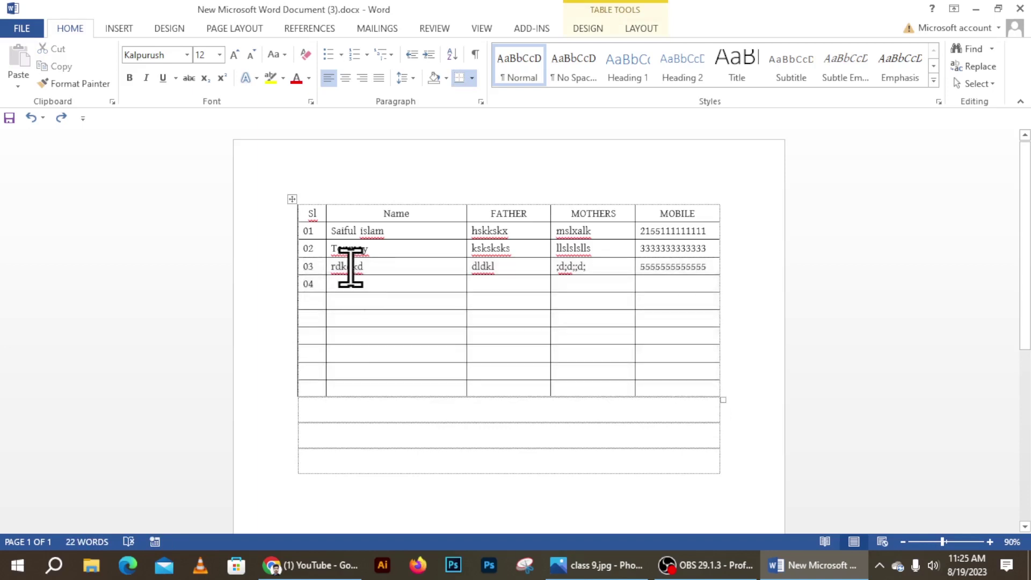
left_click_drag(304, 272, 684, 387)
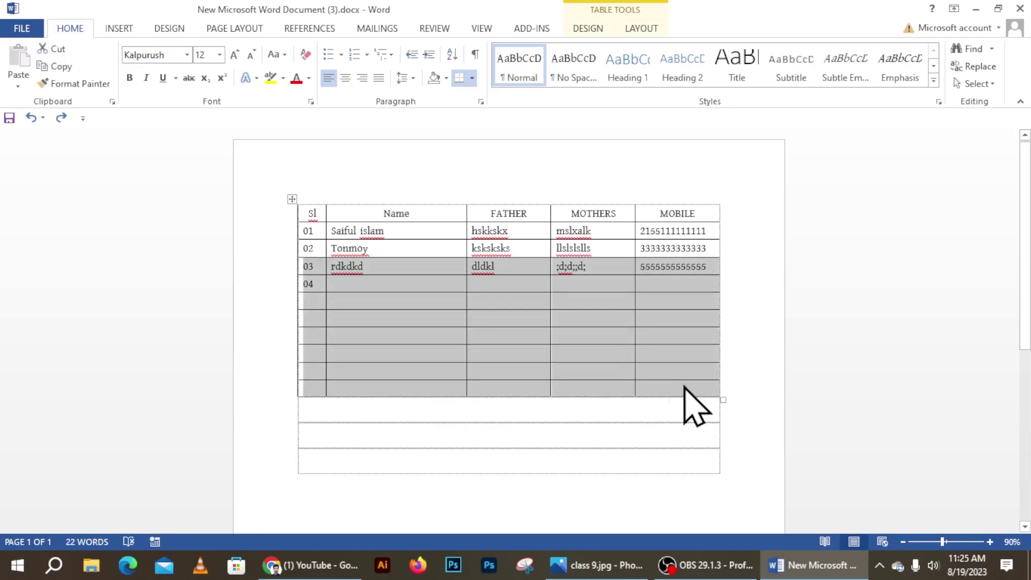
key("alt")
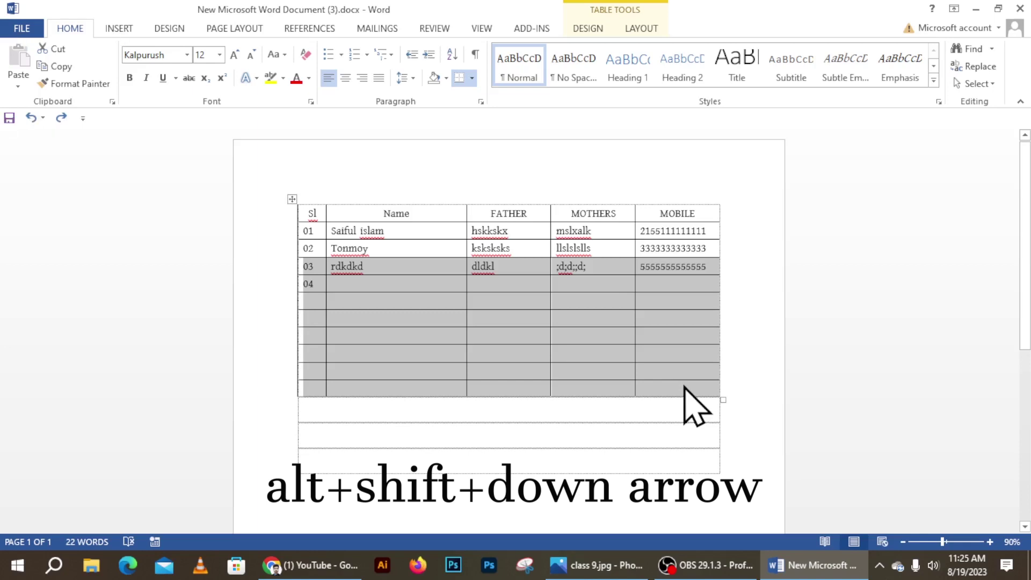
key("alt+shift+Down")
key("alt+shift+Down")
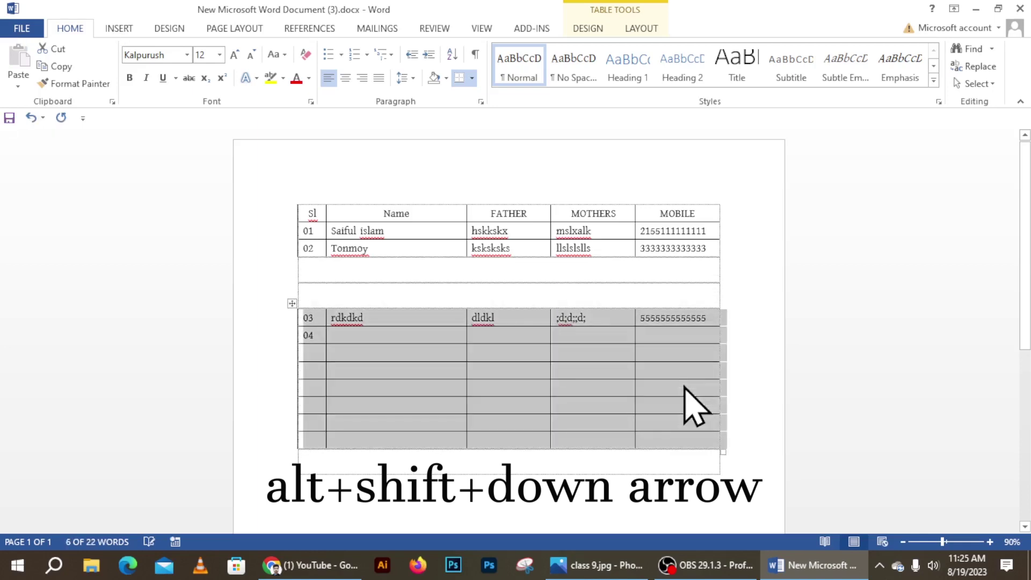
key("alt+shift+Down")
key("alt+shift+Down")
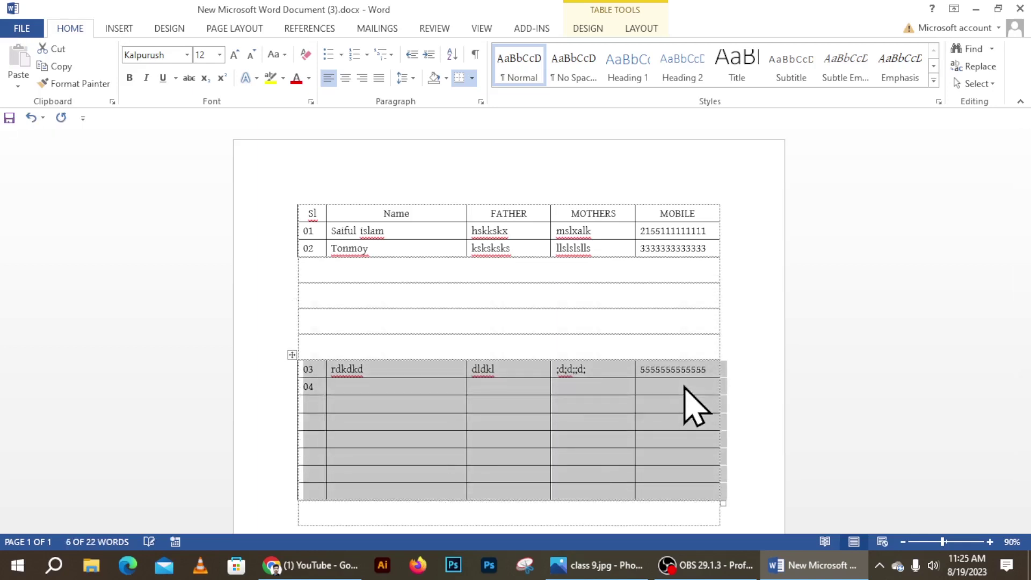
key("alt+shift+Up")
key("alt+shift+Down")
key("alt+shift+Up")
key("alt+shift+Up")
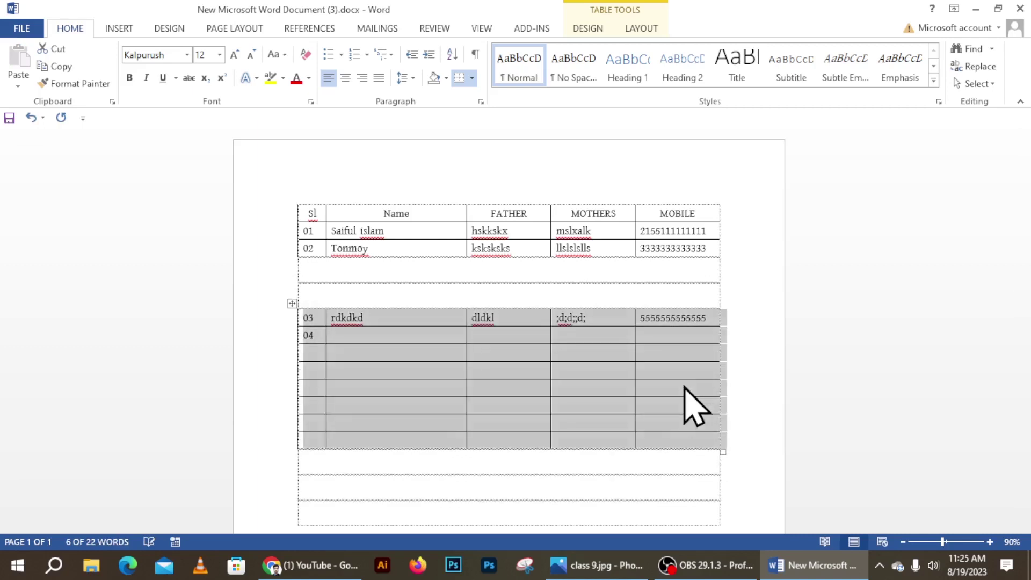
key("alt+shift+Down")
left_click(577, 314)
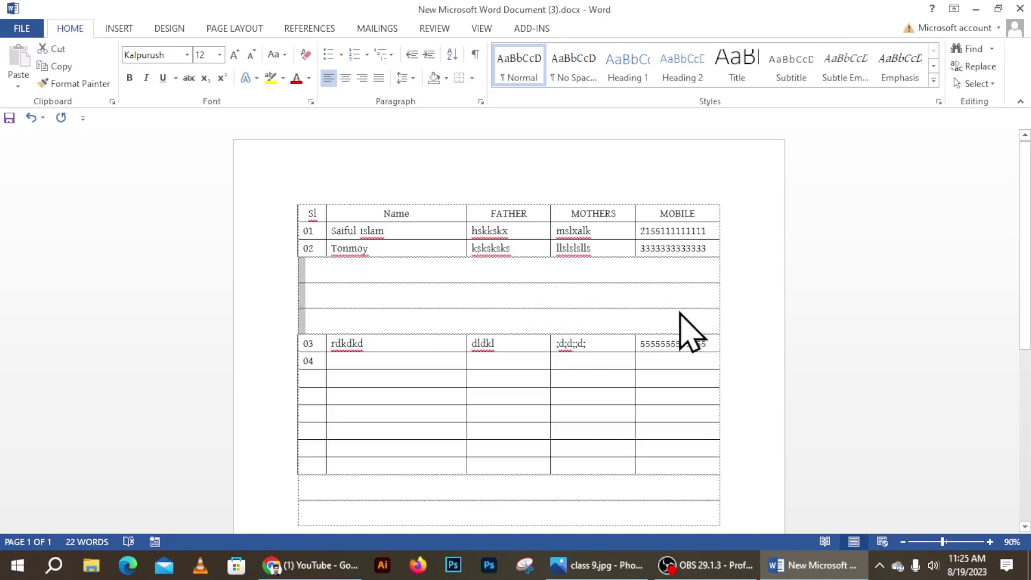
key("ctrl+z")
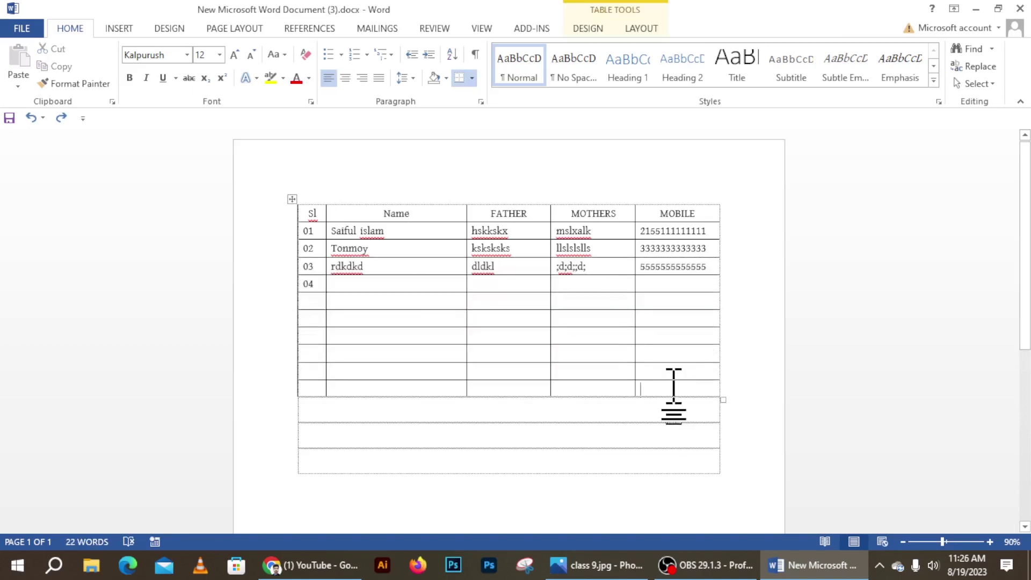
key("ctrl+y")
key("ctrl+y")
key("ctrl+y")
key("ctrl+y")
key("ctrl+y")
key("Tab")
key("Tab")
key("Tab")
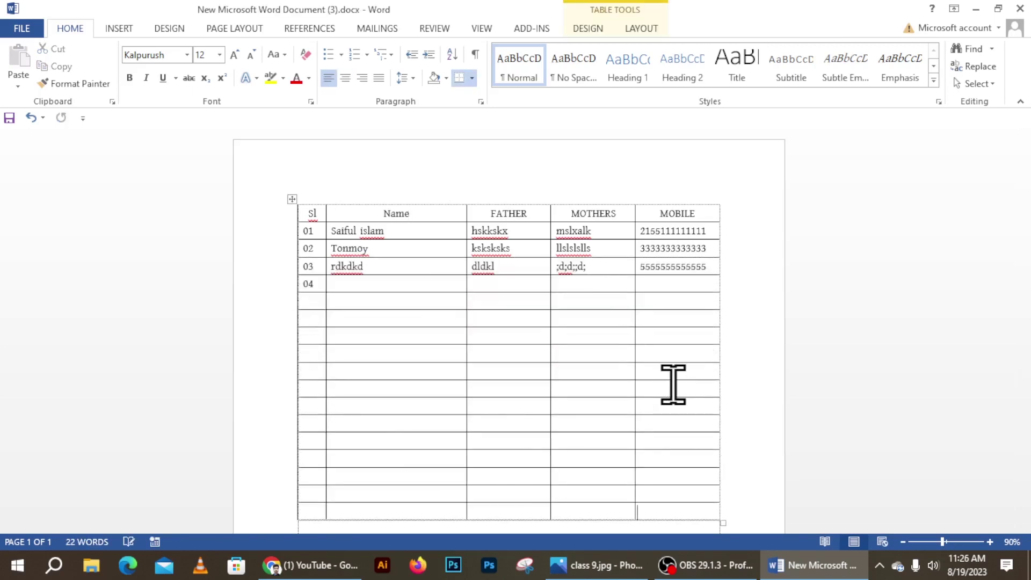
key("Tab")
key("Tab")
key("Tab")
key("Tab")
key("Tab")
key("Tab")
key("Tab")
key("Tab")
key("Tab")
key("ctrl+z")
key("ctrl+z")
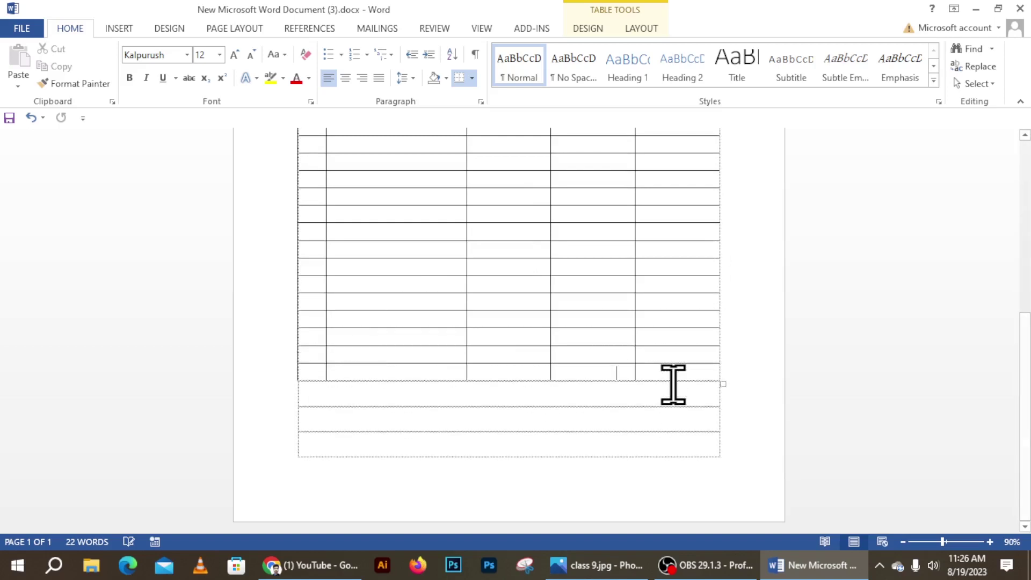
key("ctrl+z")
key("ctrl+z")
key("ctrl+z")
key("ctrl+z")
key("ctrl+z")
key("ctrl+z")
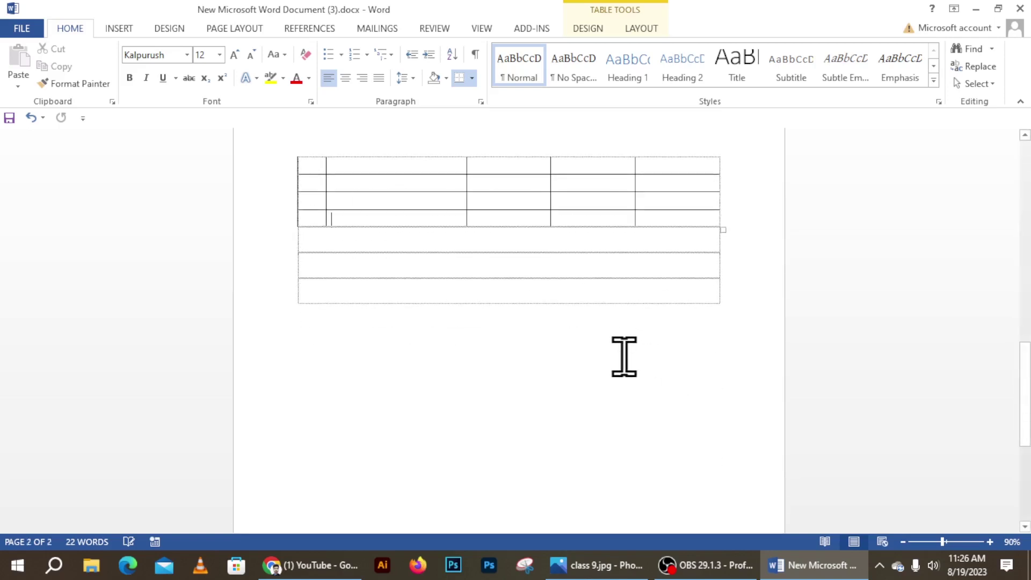
key("ctrl+y")
key("ctrl+y")
key("ctrl+y")
key("ctrl+y")
key("ctrl+y")
key("ctrl+y")
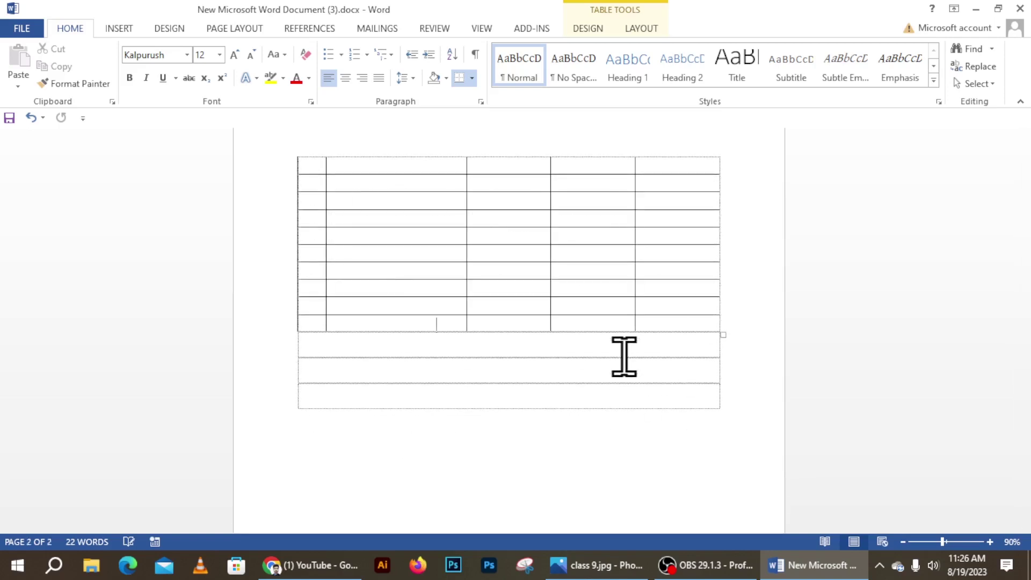
key("ctrl+y")
key("ctrl+y")
key("ctrl+y")
key("ctrl+y")
key("ctrl+y")
key("ctrl+y")
scroll(534, 217, "down", 1)
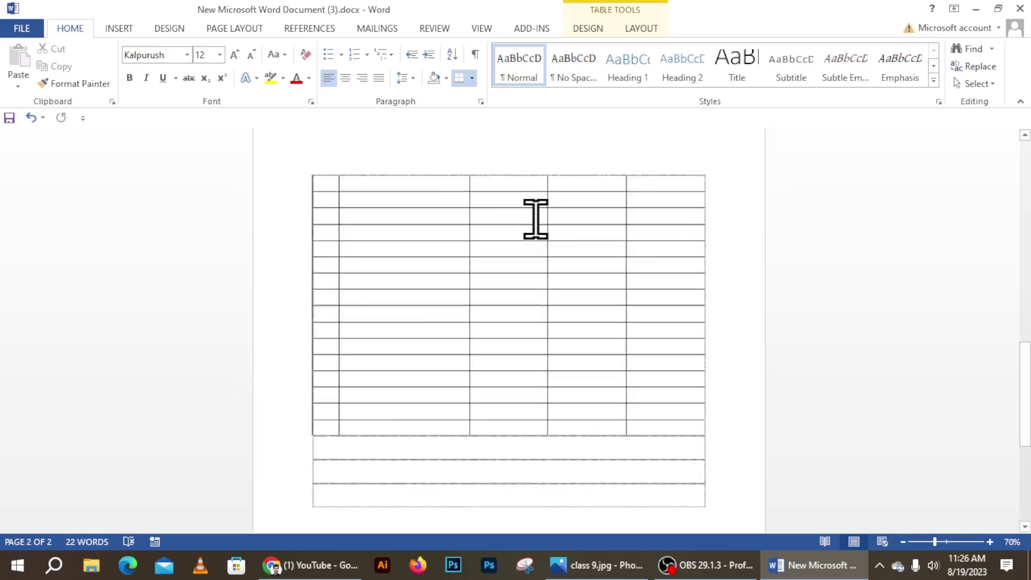
scroll(520, 286, "down", 2)
scroll(417, 274, "up", 5)
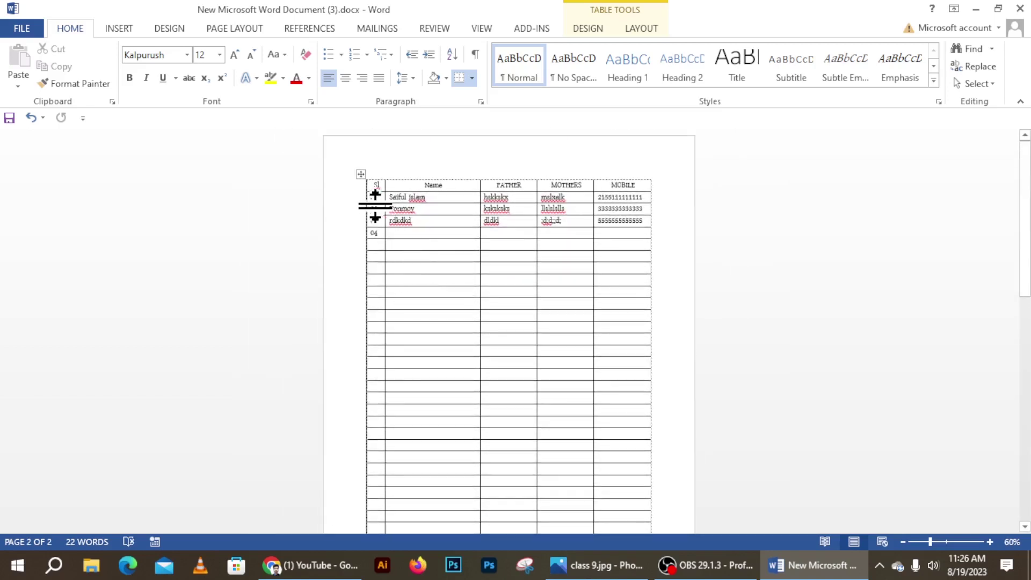
left_click_drag(375, 187, 648, 170)
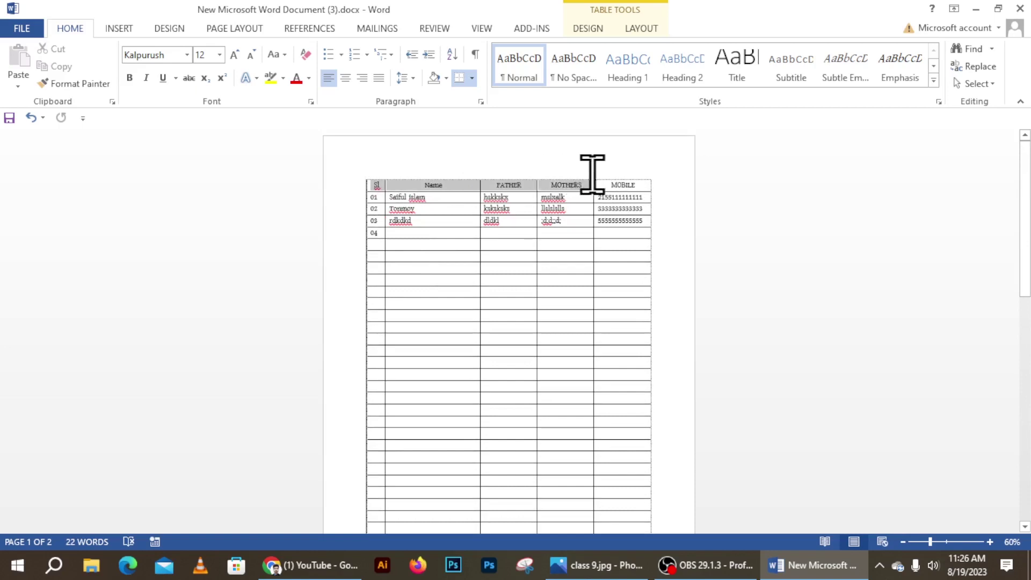
left_click(622, 203)
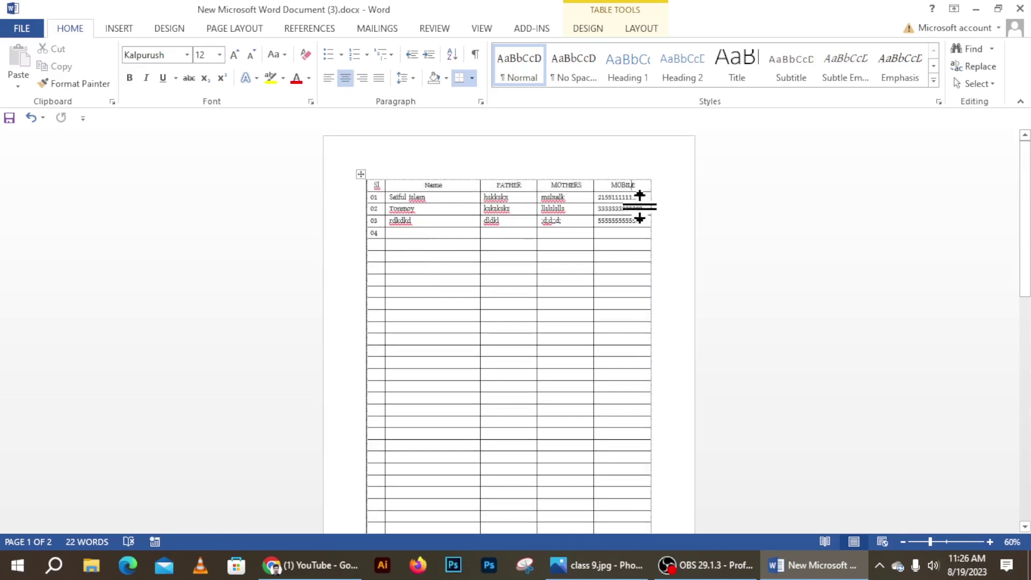
scroll(609, 328, "down", 5)
scroll(404, 257, "up", 3)
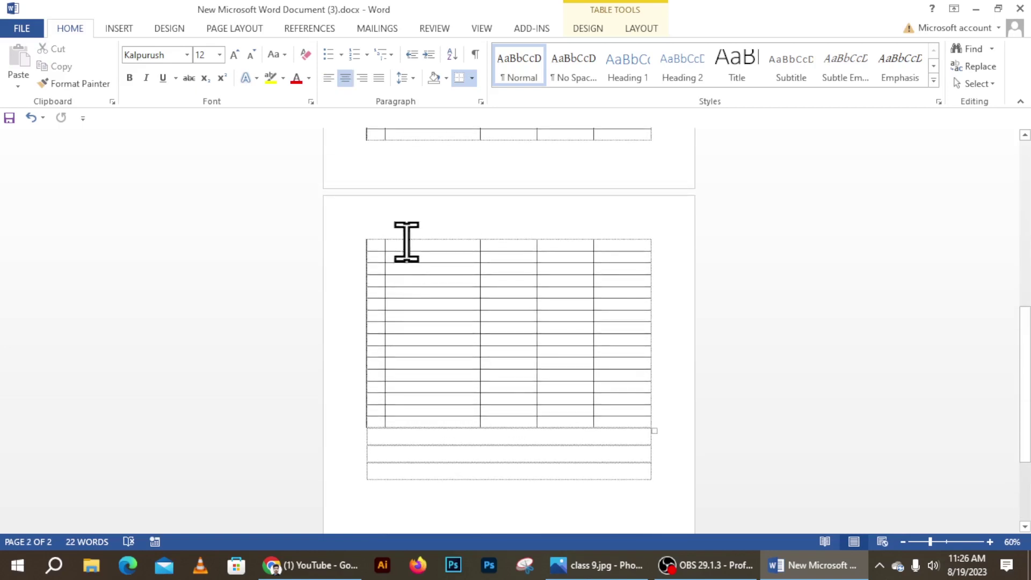
left_click_drag(380, 240, 658, 224)
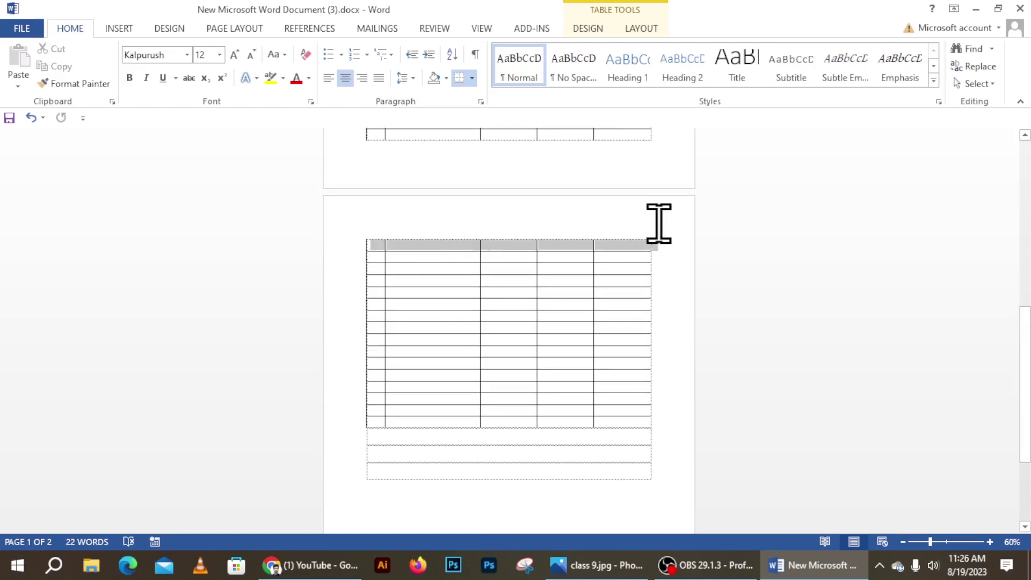
left_click(663, 275)
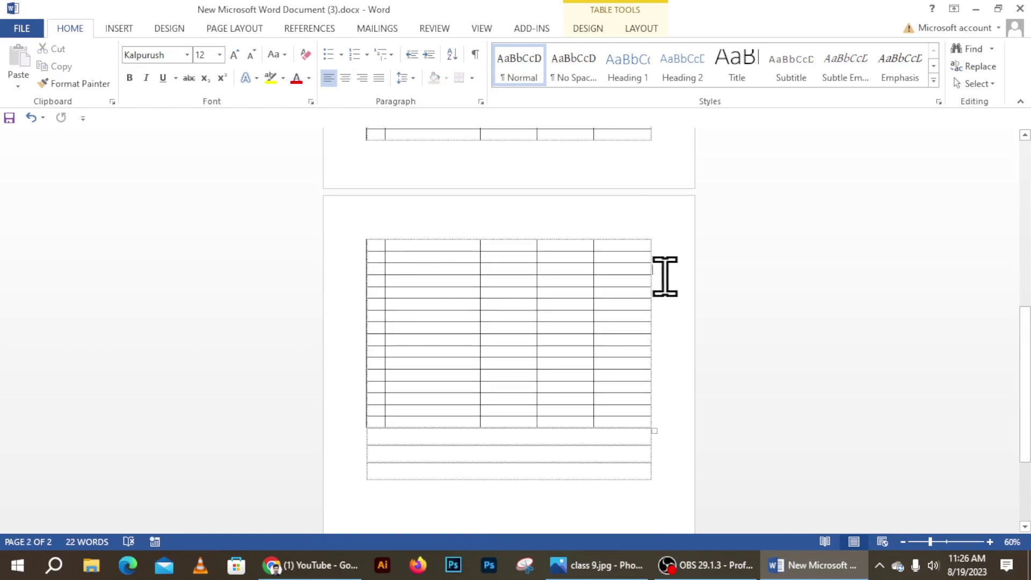
scroll(497, 306, "up", 9)
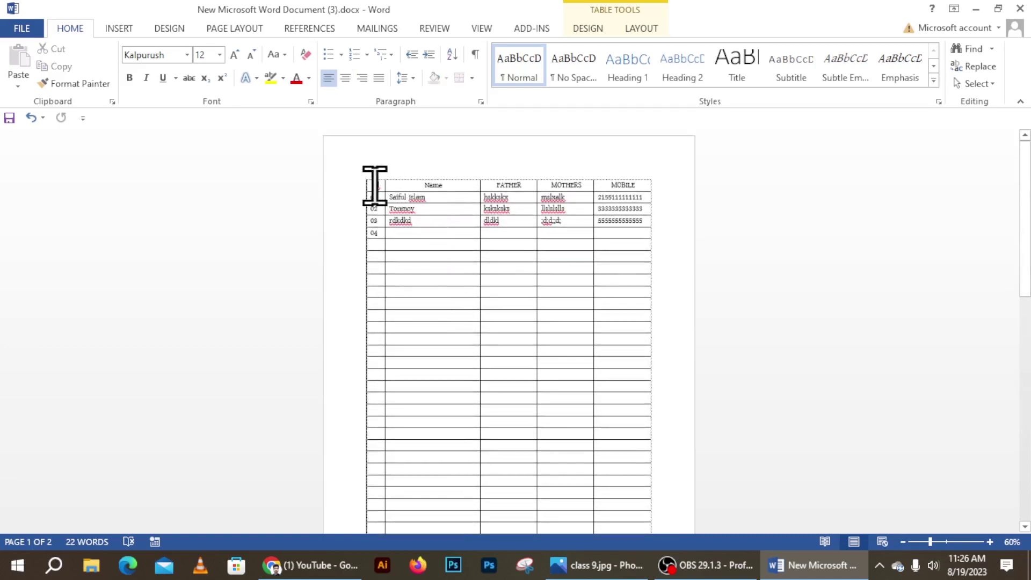
- Select the Sl-to-MOBILE header row and bring up its right-click table menu
mouse_move(375, 186)
left_mouse_down()
mouse_move(623, 177)
mouse_move(630, 166)
left_mouse_up()
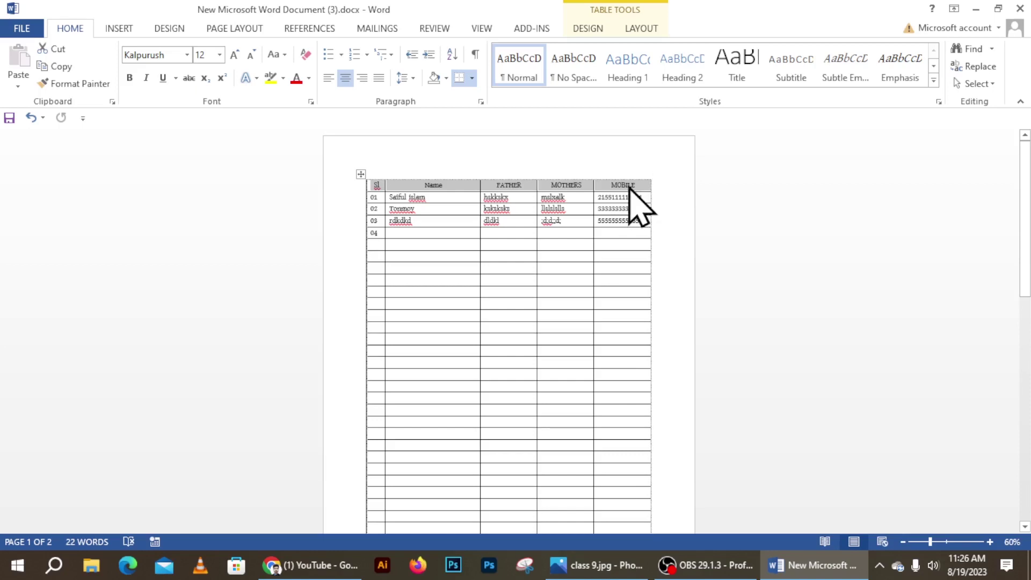
right_click(629, 186)
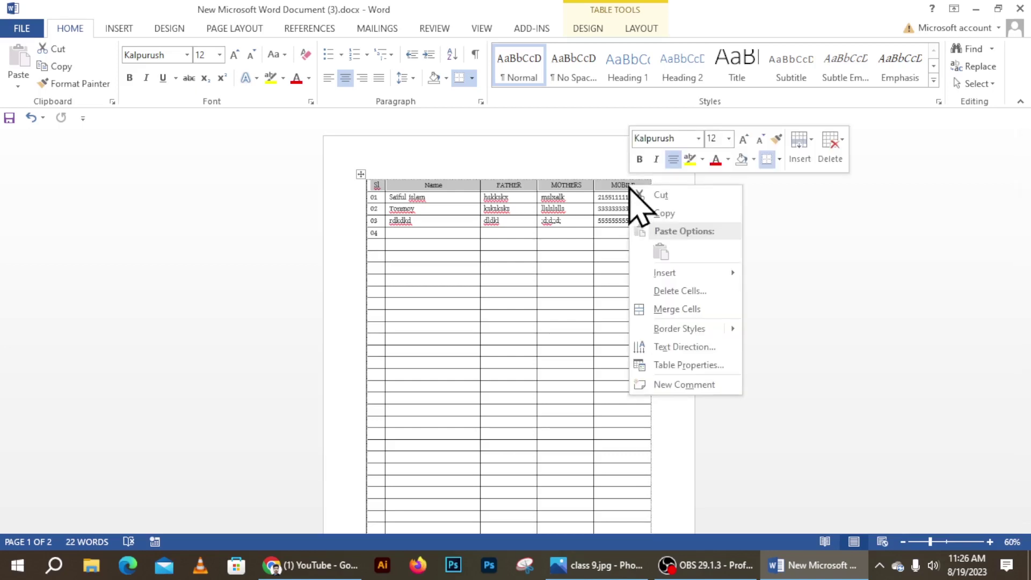
- In Table Properties' Row settings, turn on 'Repeat as header row at the top of each page'
left_click(701, 367)
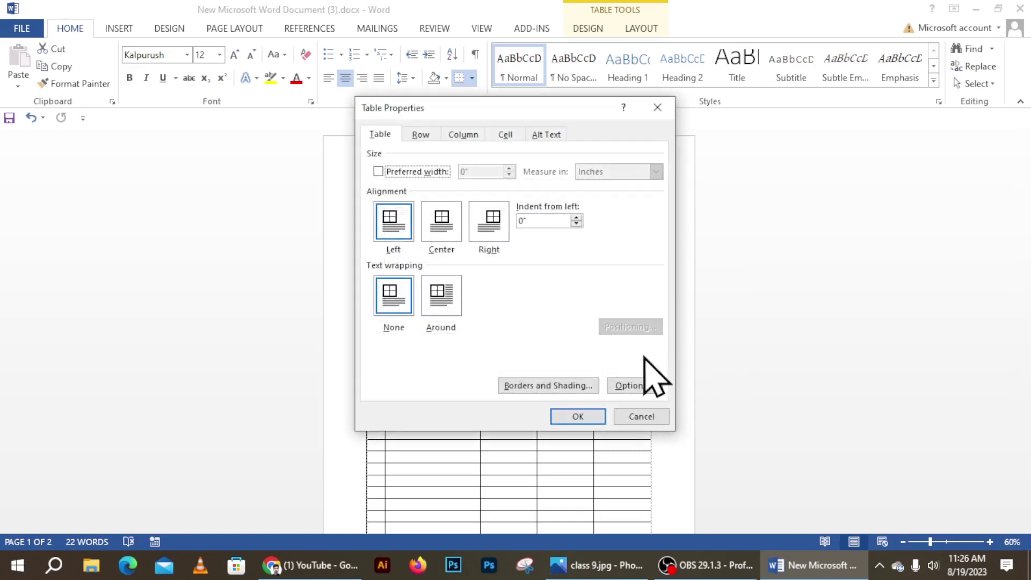
left_click(419, 136)
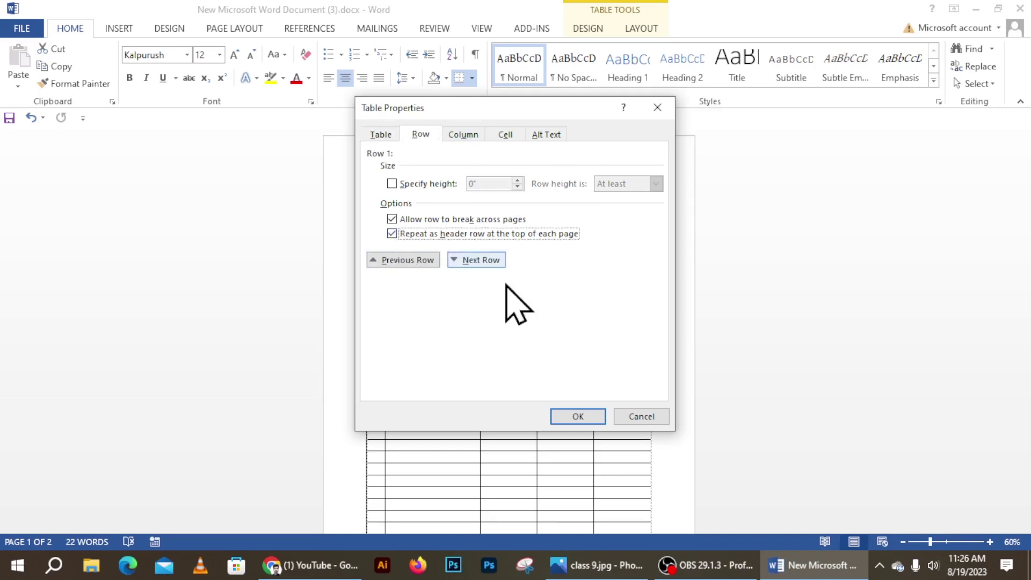
left_click(564, 417)
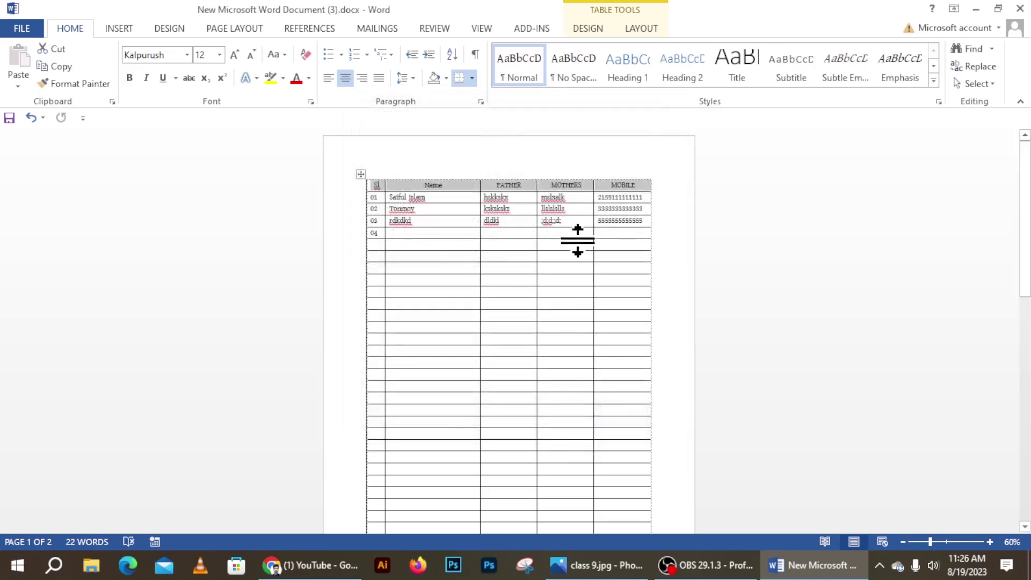
- Add empty rows at the table's end until it reaches page 3, undoing an excess run
scroll(578, 239, "down", 3)
scroll(579, 253, "down", 5)
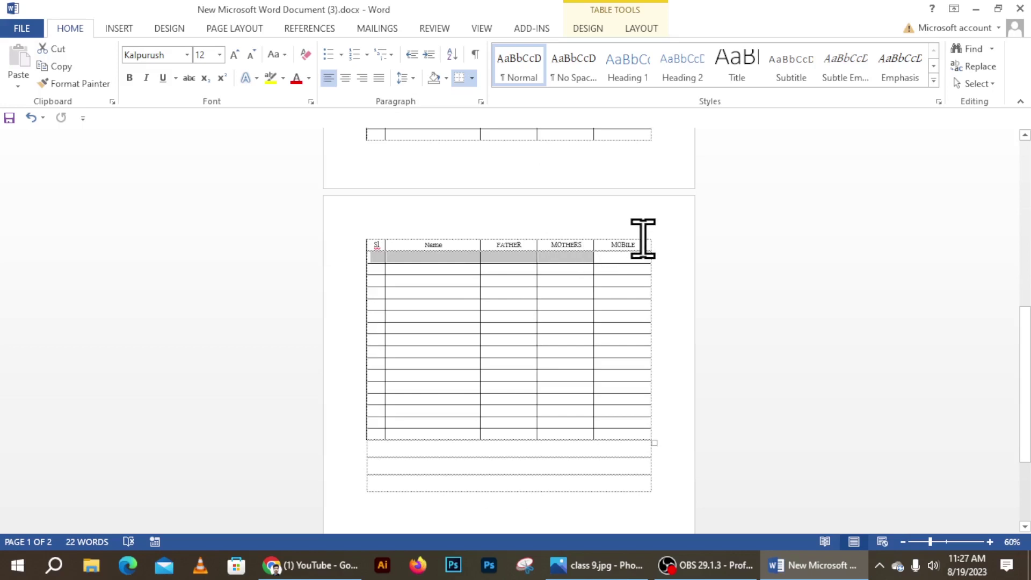
left_click(643, 257)
scroll(652, 426, "down", 5)
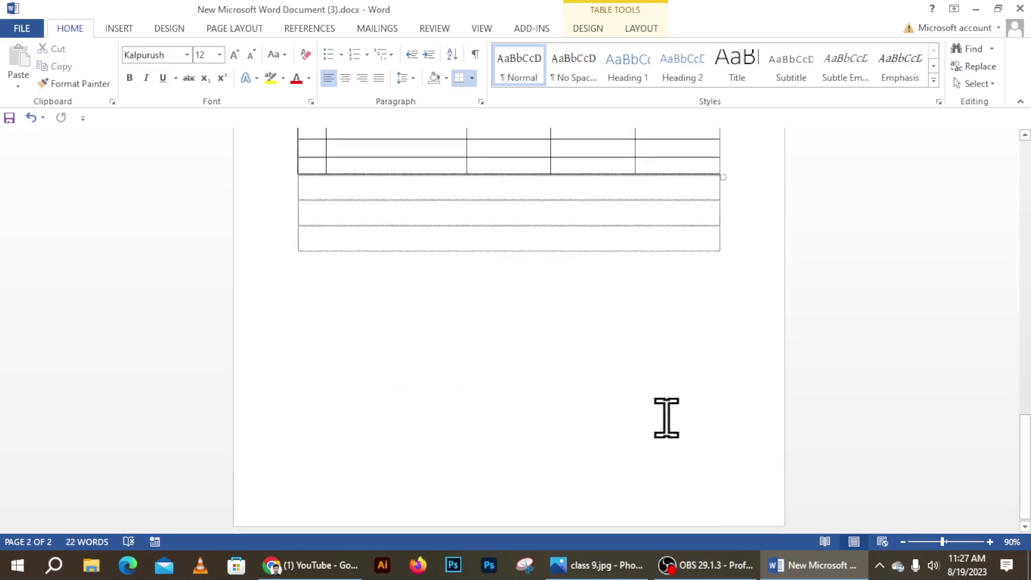
scroll(660, 214, "up", 3)
scroll(631, 286, "up", 1)
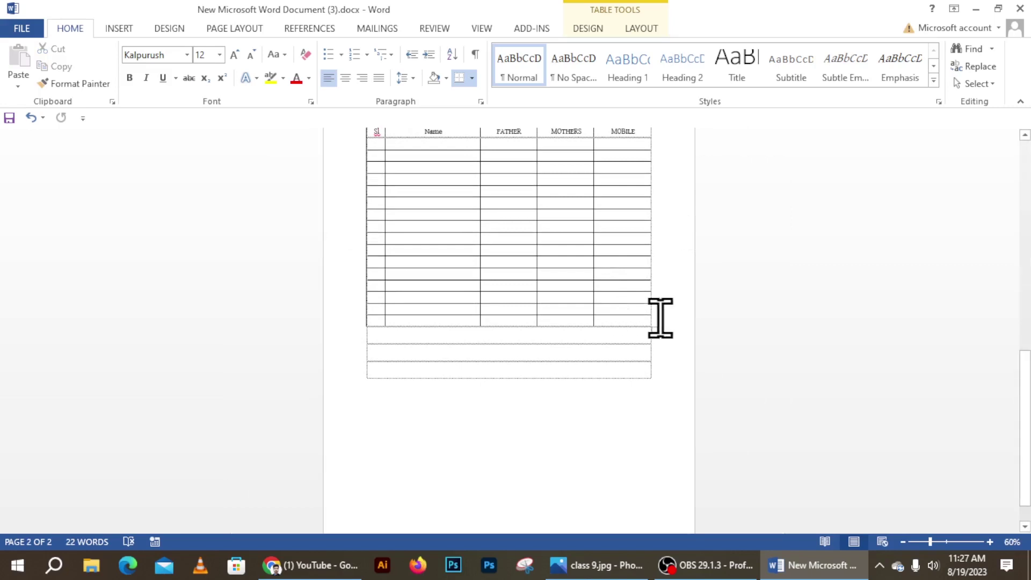
left_click(632, 319)
key("Tab")
key("Tab")
key("Tab")
key("Tab")
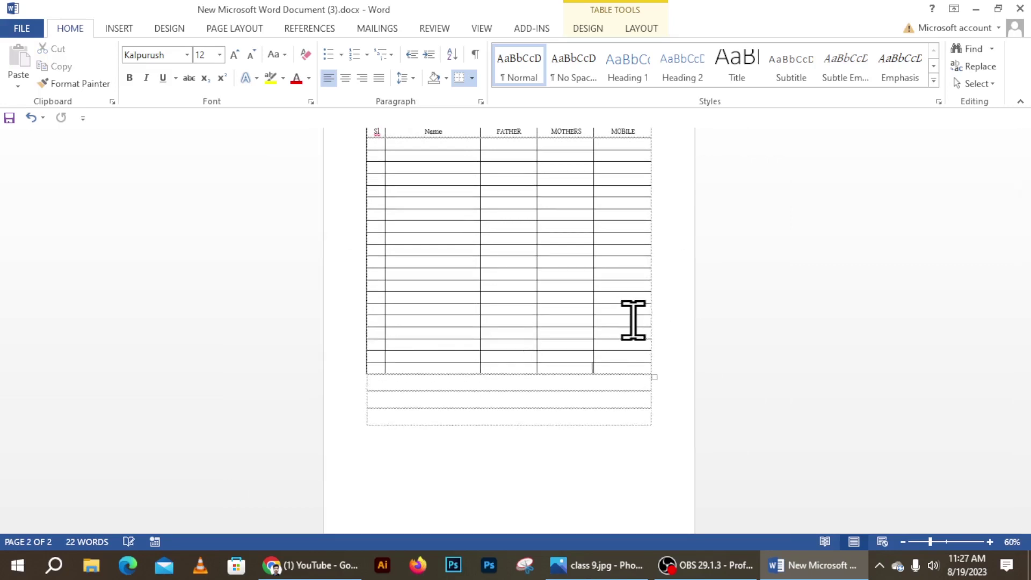
key("Tab")
key("Tab")
key("Tab")
key("Tab")
key("Tab")
key("Tab")
key("Tab")
key("Tab")
key("Tab")
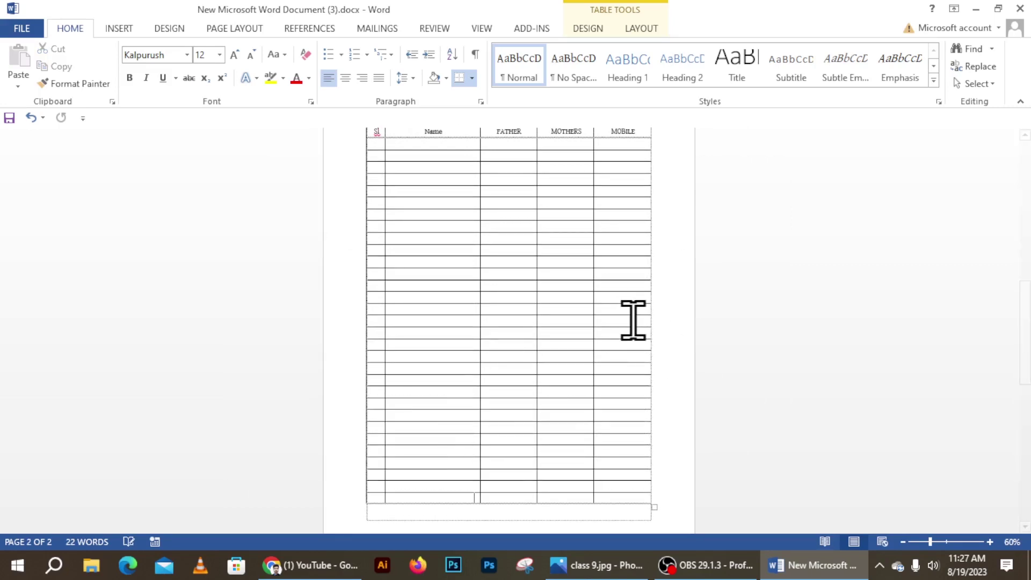
key("ctrl+z")
key("ctrl+z")
key("ctrl+z")
key("ctrl+z")
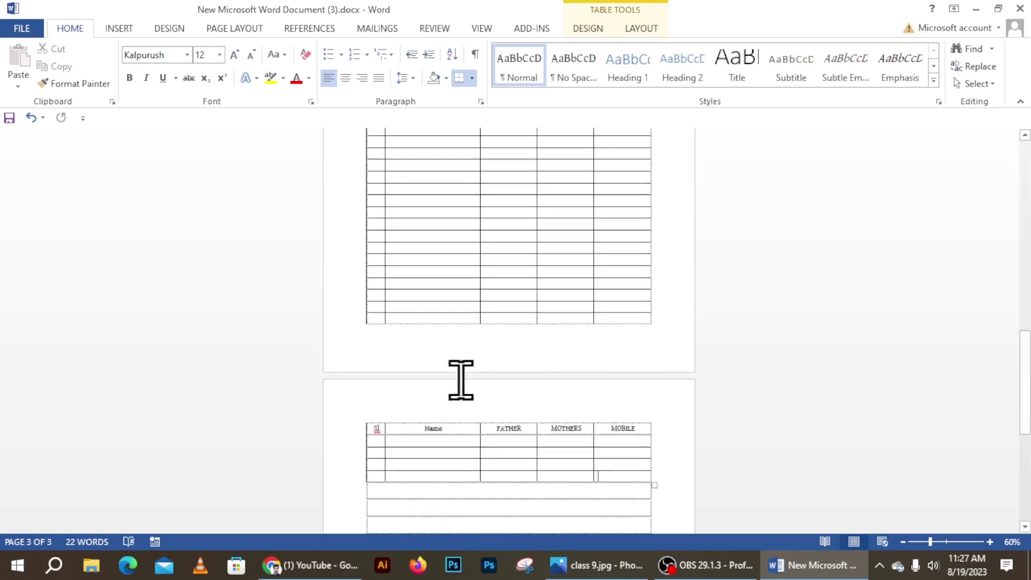
- Select the Sl-to-MOBILE header row and enlarge its text to size 18
left_click_drag(372, 435, 634, 432)
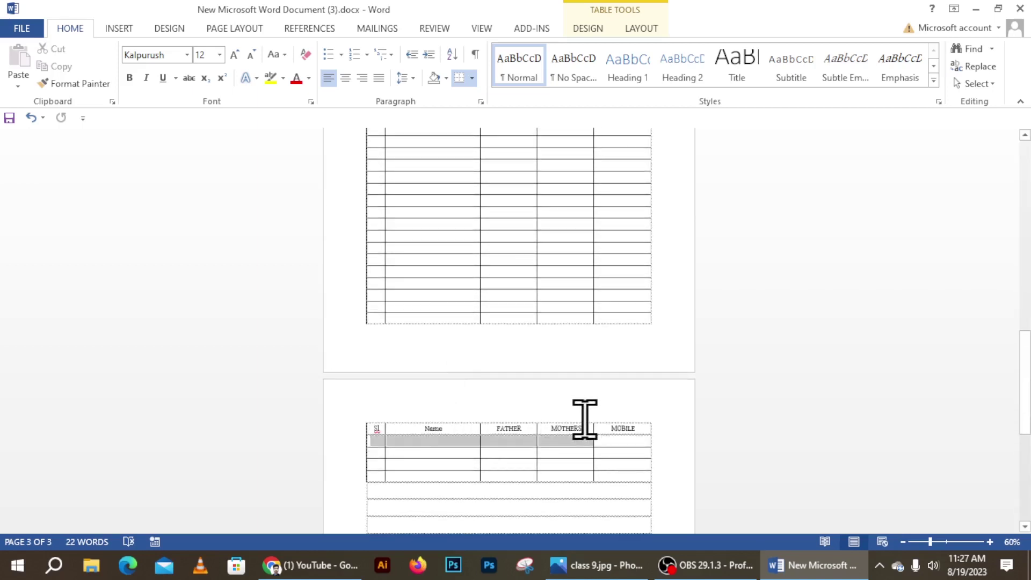
key("ctrl+z")
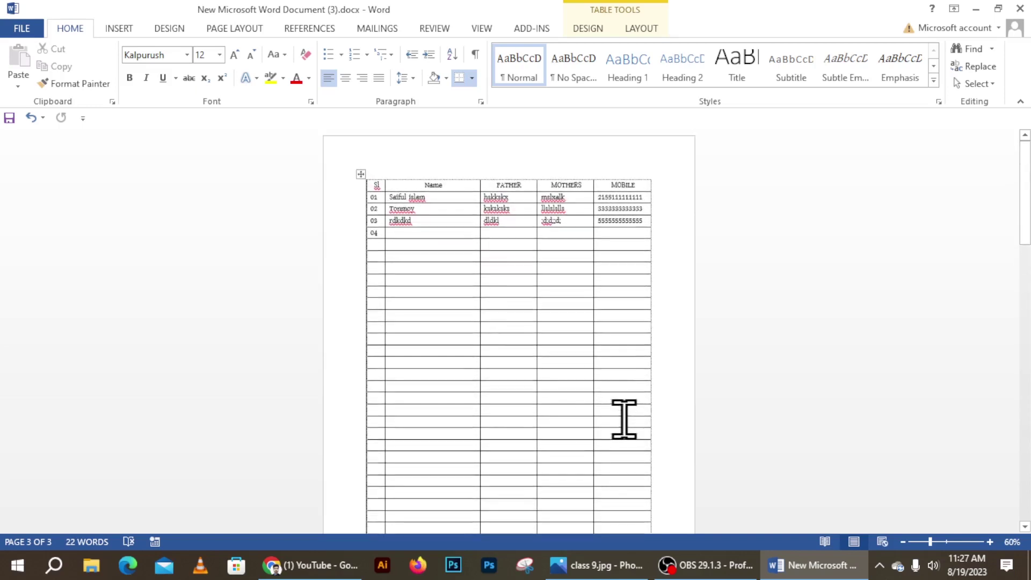
left_click_drag(376, 183, 623, 170)
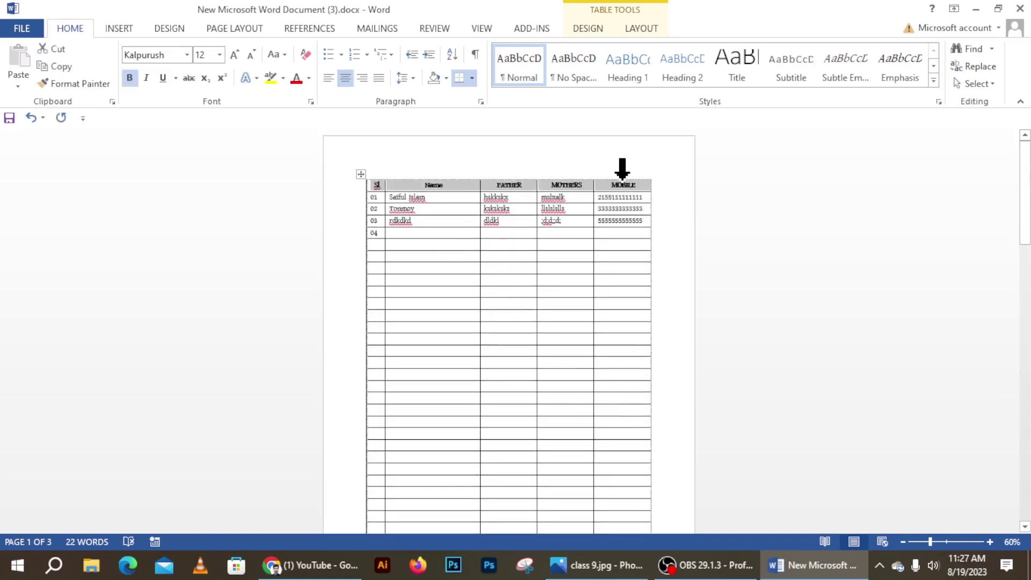
key("ctrl+shift+period")
key("ctrl+shift+period")
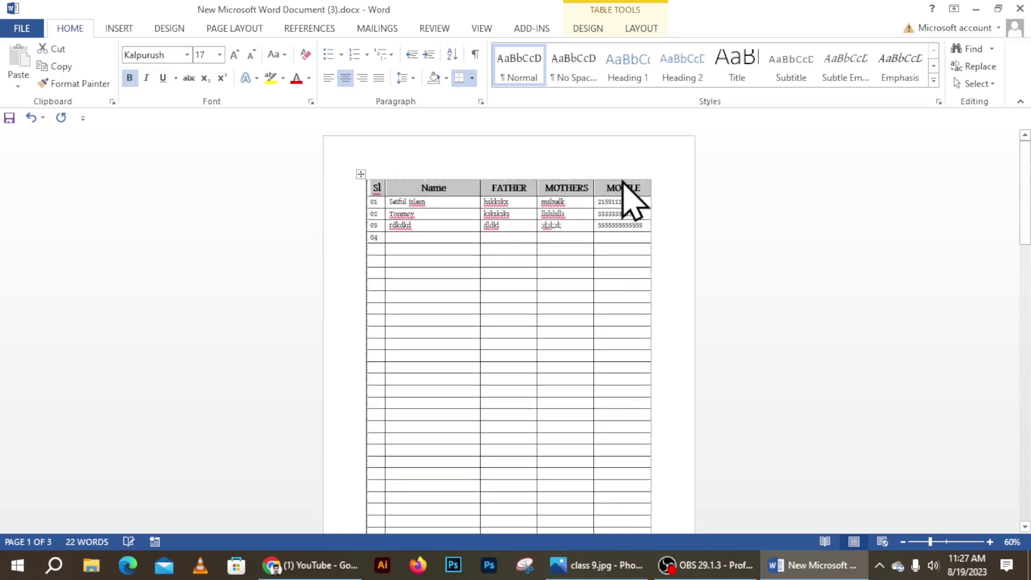
key("ctrl+shift+period")
- Check the enlarged header repeating on the next page, then reselect the header on page 1
scroll(620, 183, "down", 5)
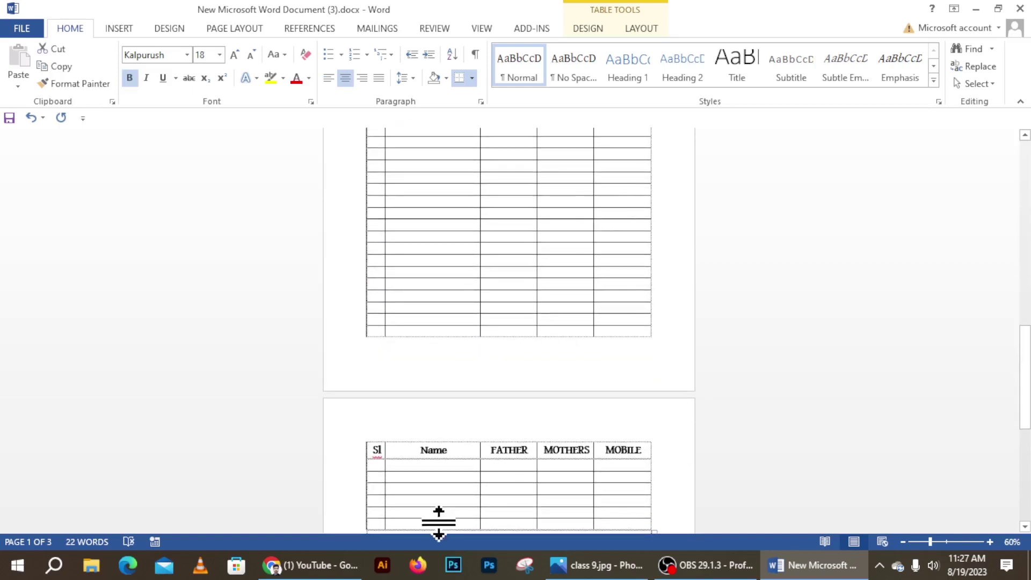
left_click(425, 465)
left_click_drag(546, 449, 658, 445)
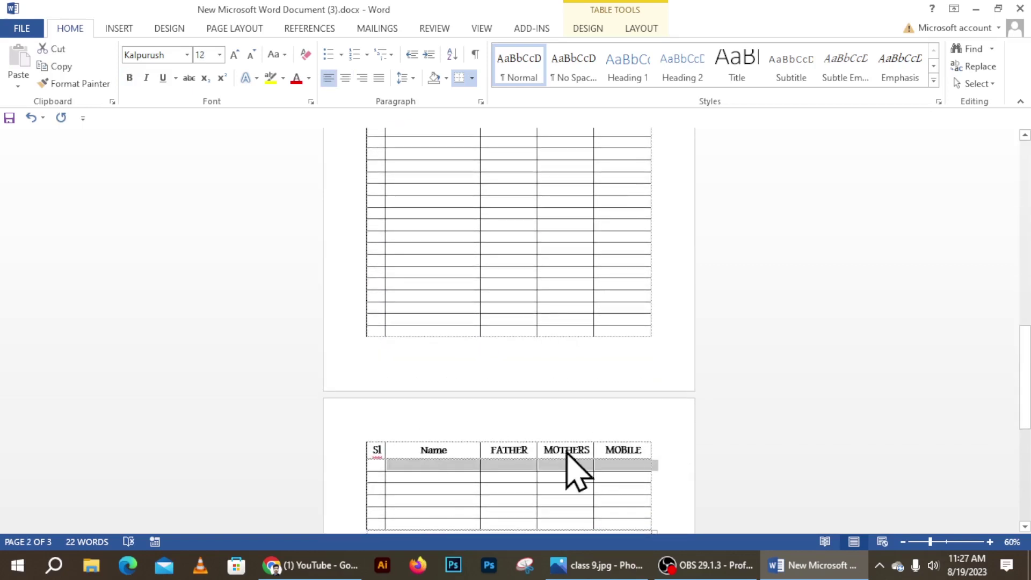
left_click(392, 447)
left_click_drag(375, 447, 632, 443)
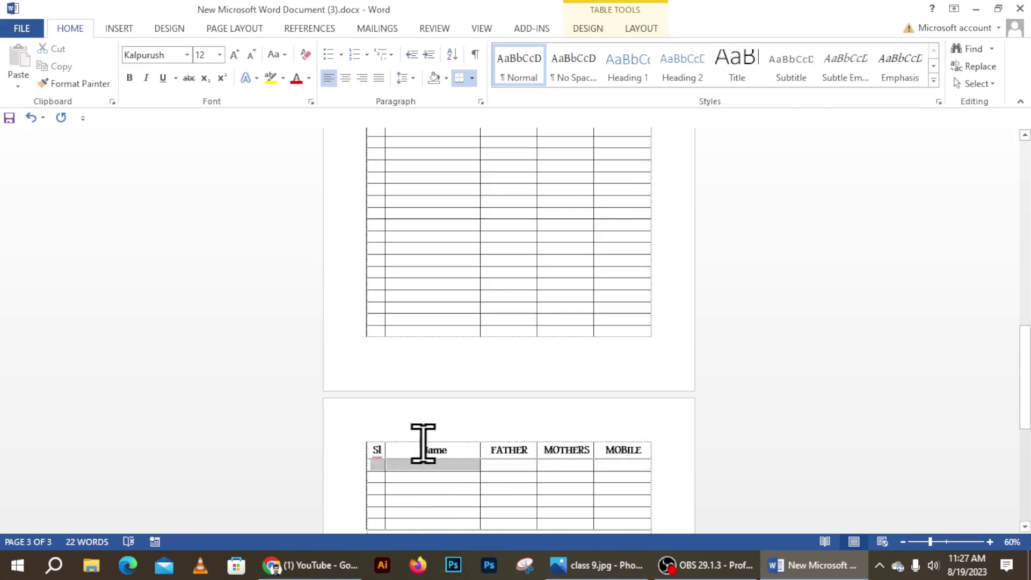
key("ctrl+v")
scroll(633, 444, "down", 5)
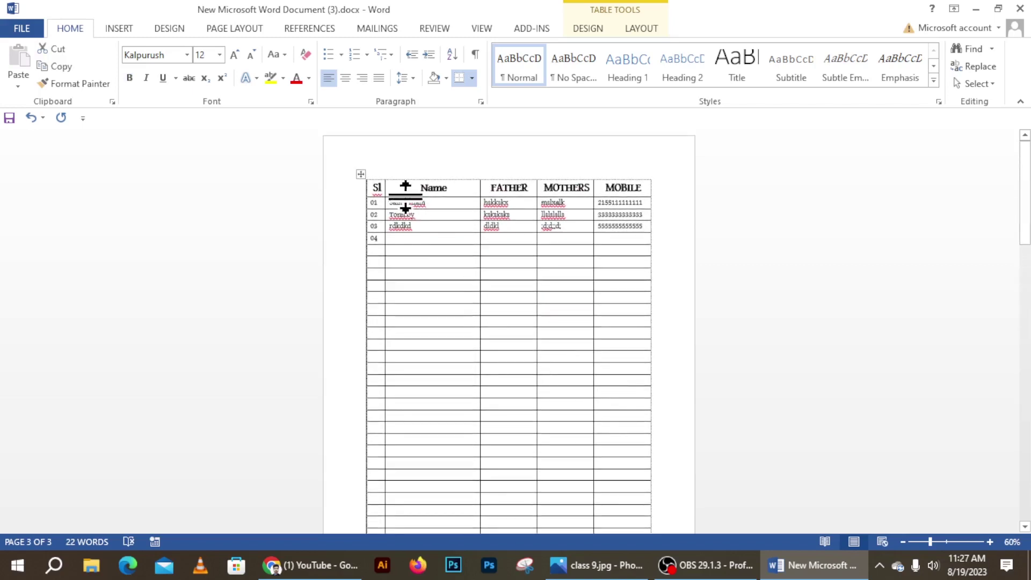
left_click_drag(376, 191, 625, 192)
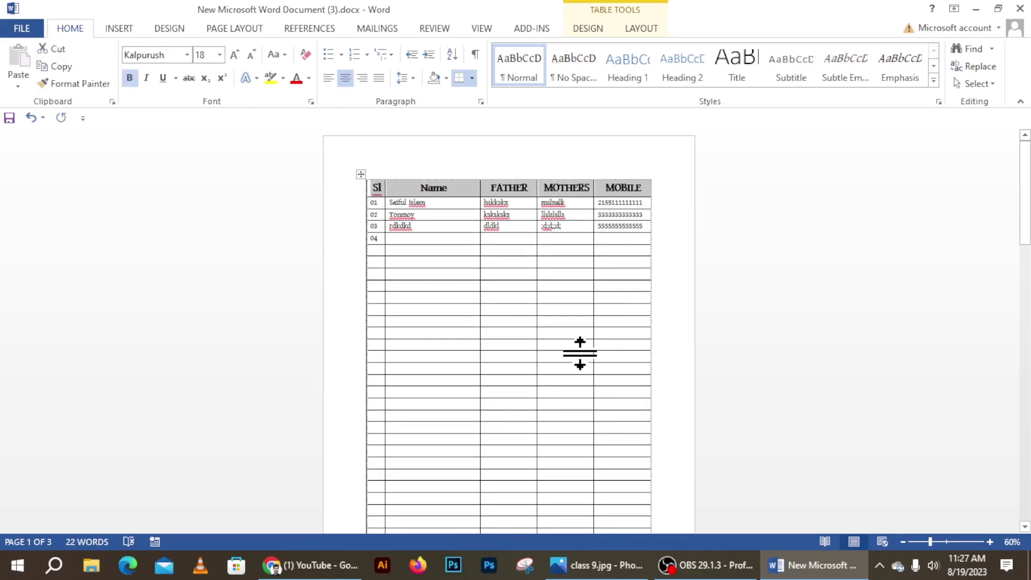
scroll(580, 353, "up", 3)
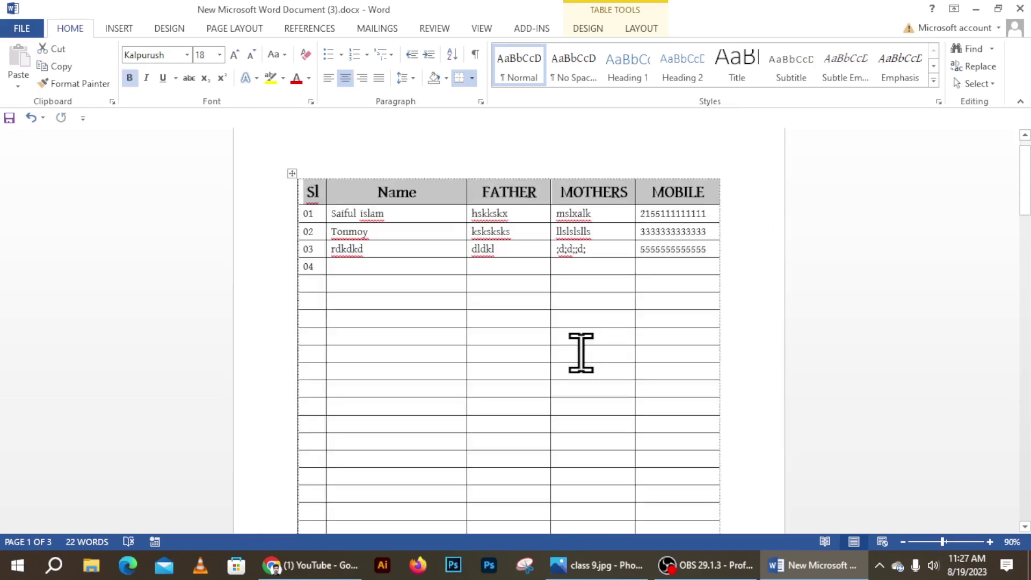
scroll(581, 353, "up", 1)
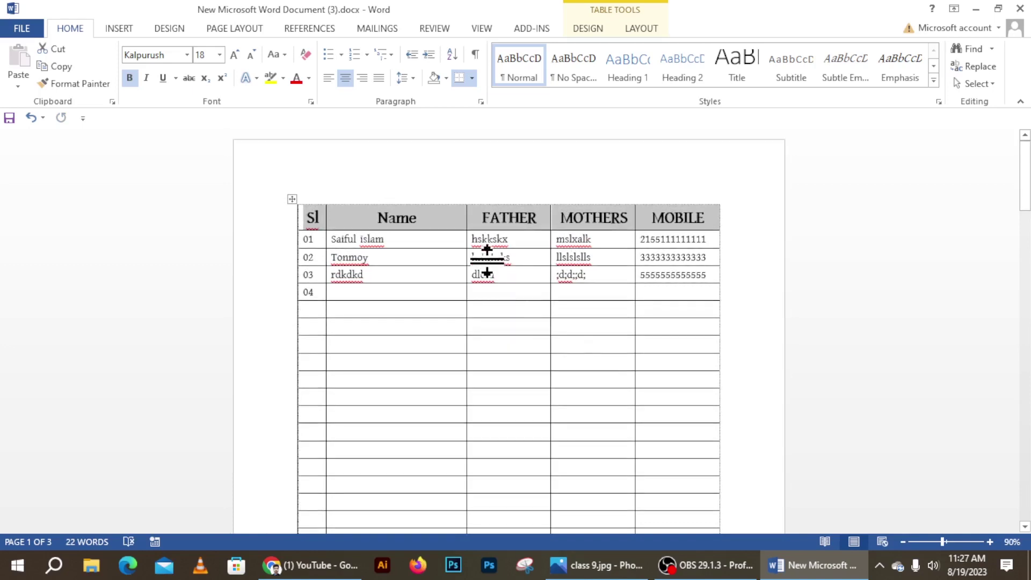
left_click(408, 260)
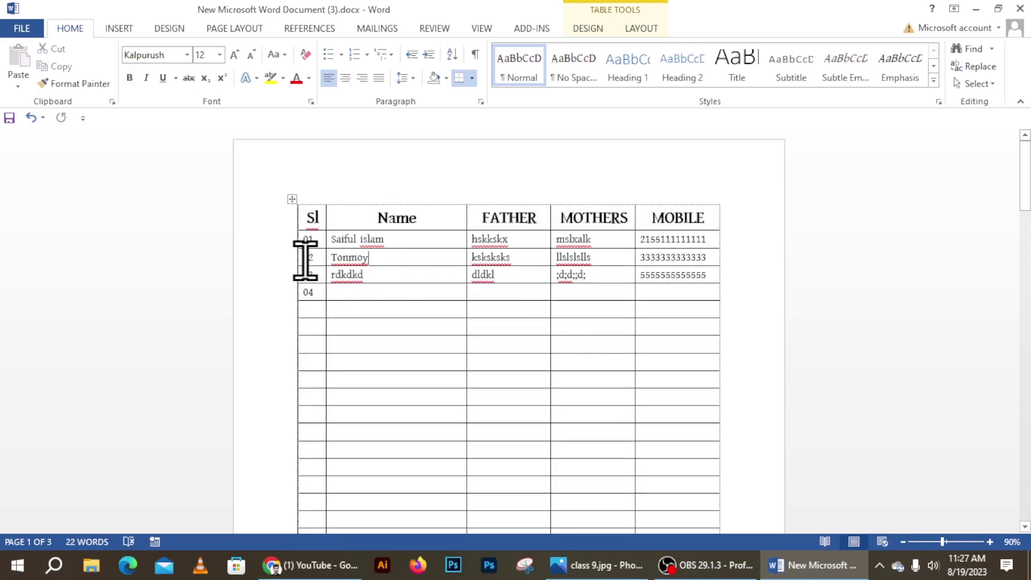
left_click_drag(305, 260, 680, 260)
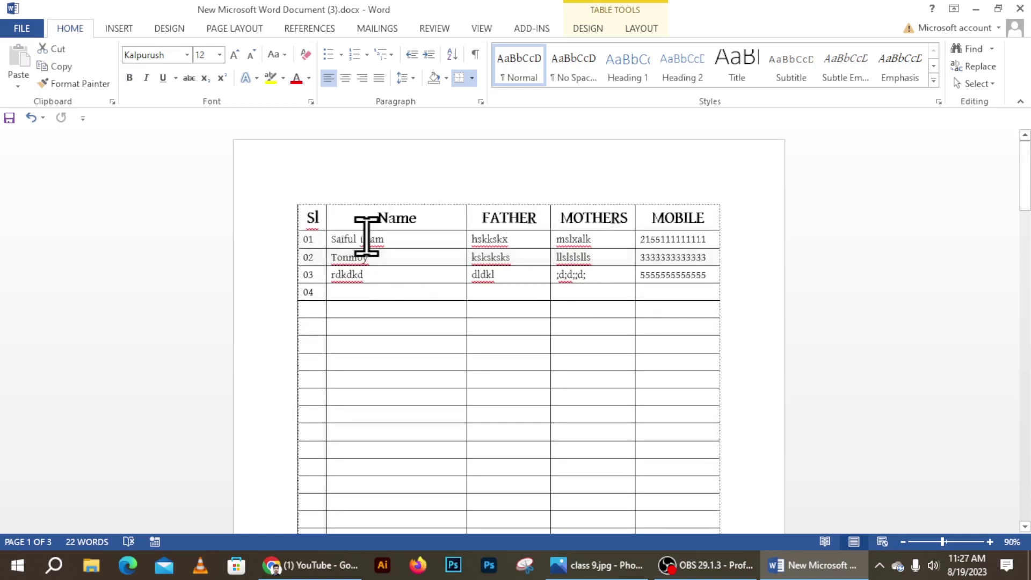
left_click_drag(363, 232, 656, 228)
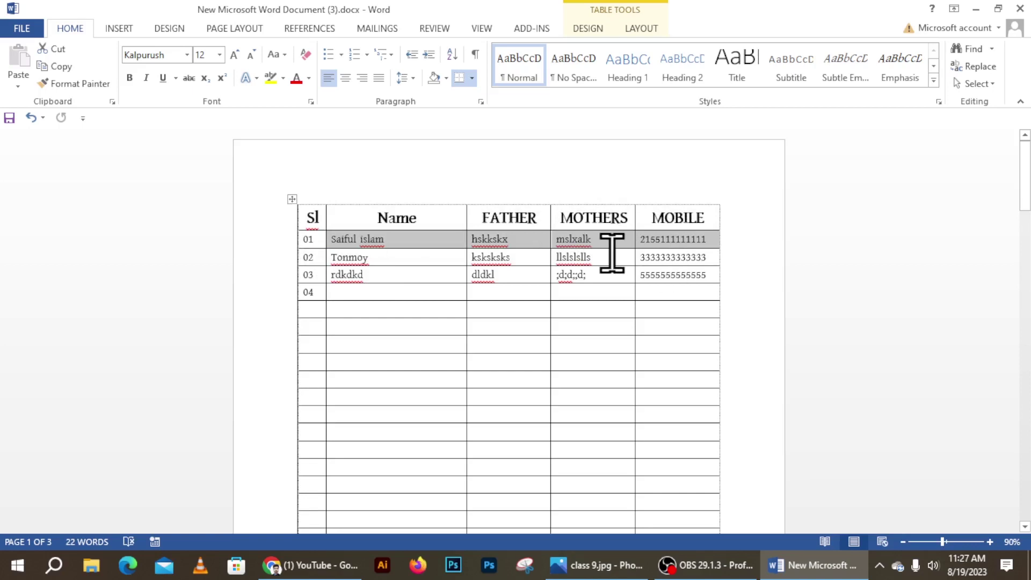
left_click(611, 255)
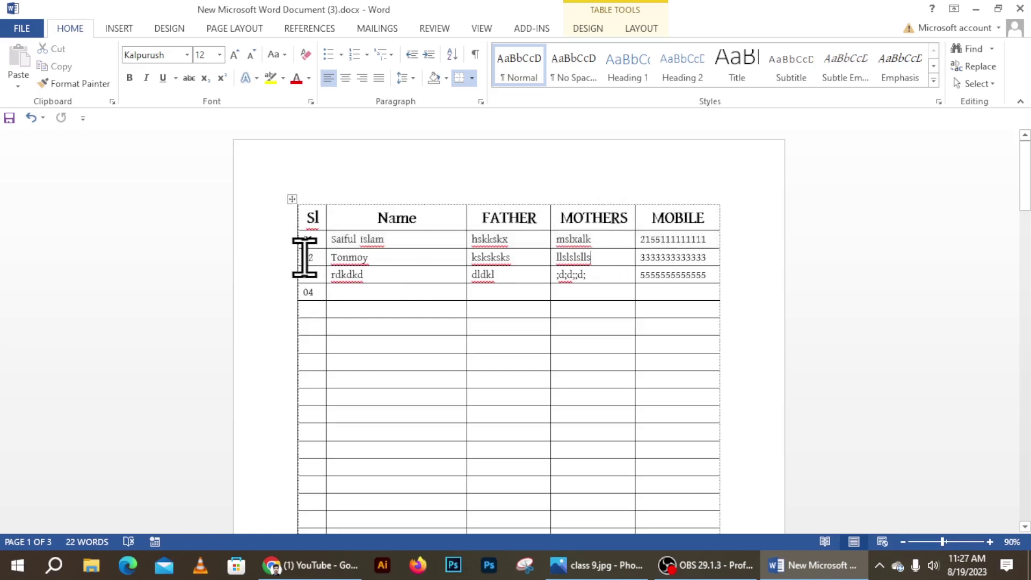
left_click_drag(303, 256, 669, 252)
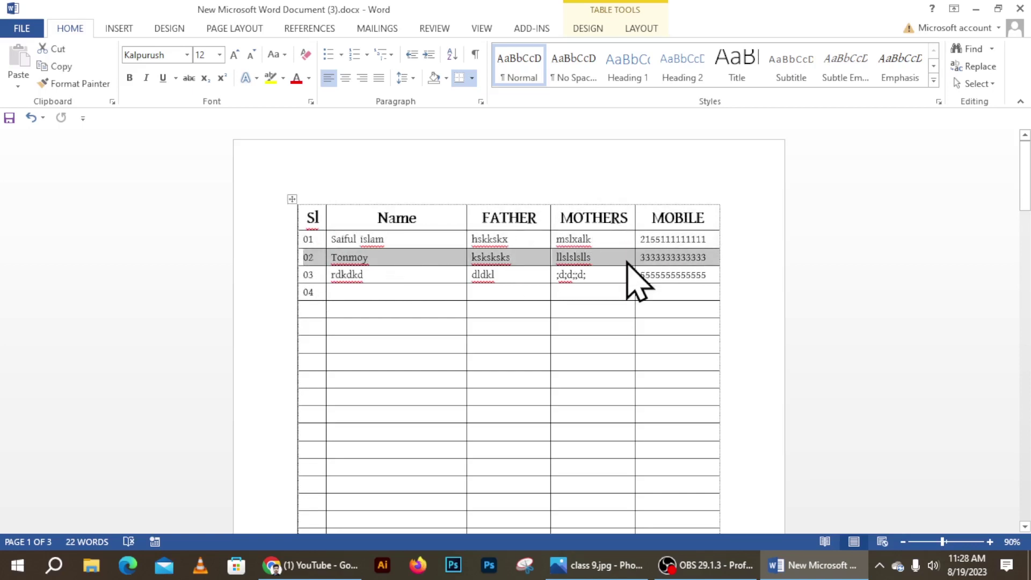
key("ctrl+c")
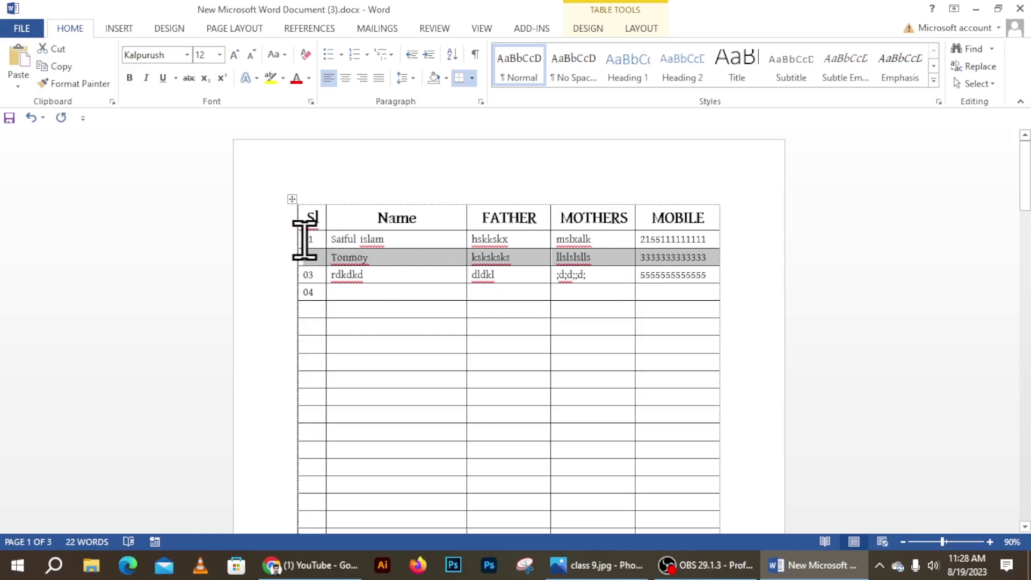
mouse_move(302, 240)
left_mouse_down()
mouse_move(685, 239)
mouse_move(608, 257)
left_mouse_up()
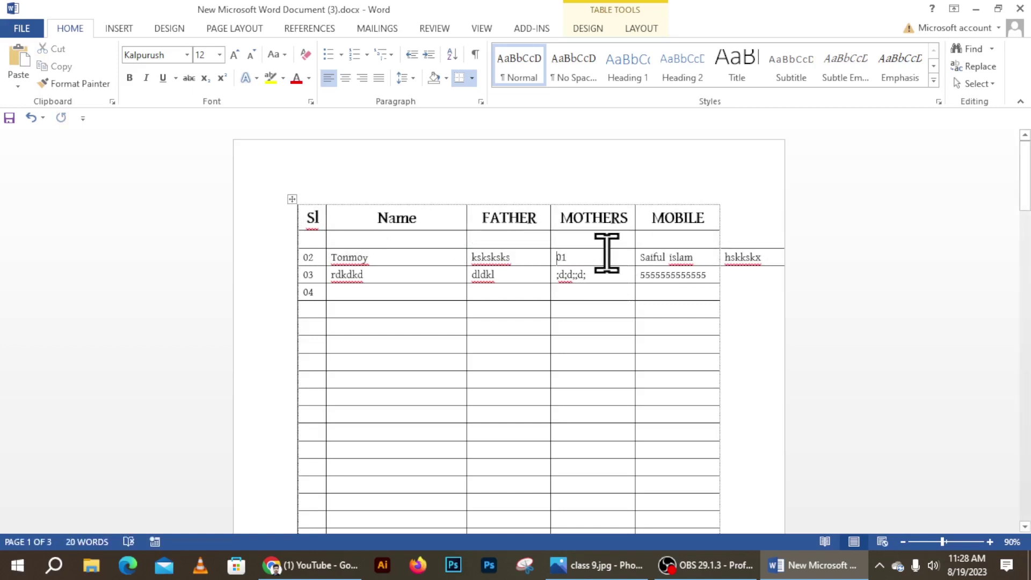
key("ctrl+z")
left_click(433, 255)
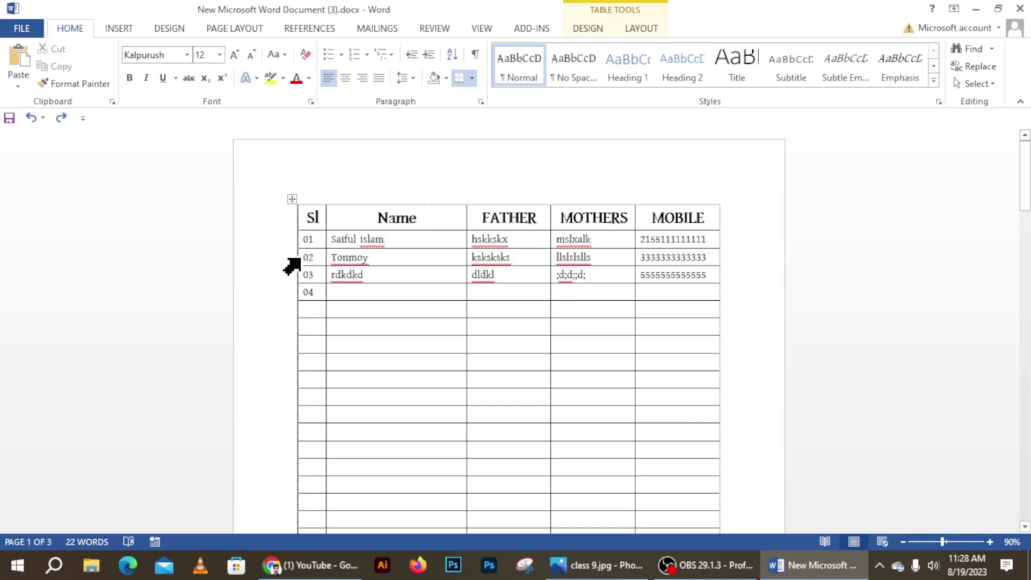
left_click_drag(297, 257, 682, 258)
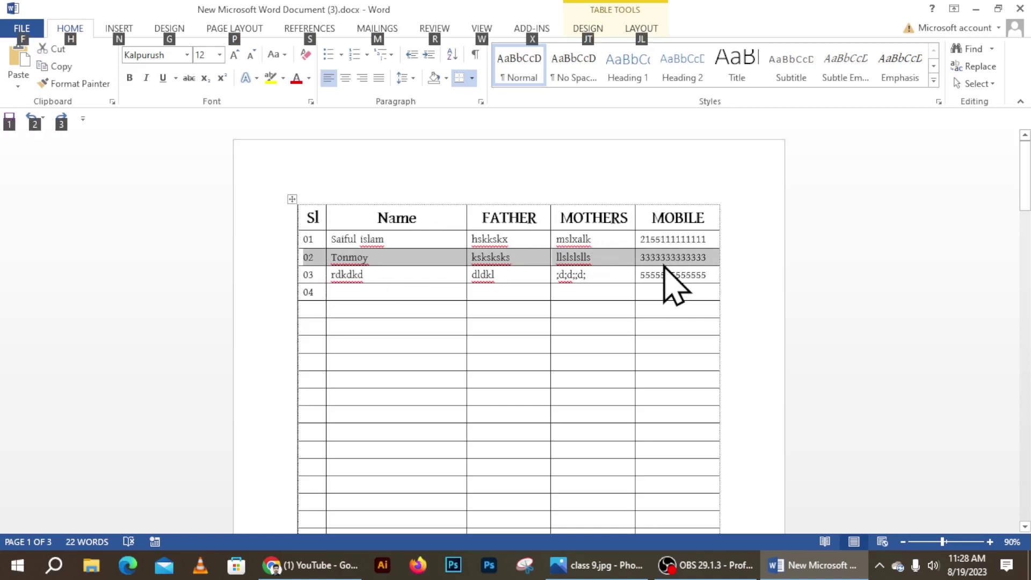
key("alt+shift+Up")
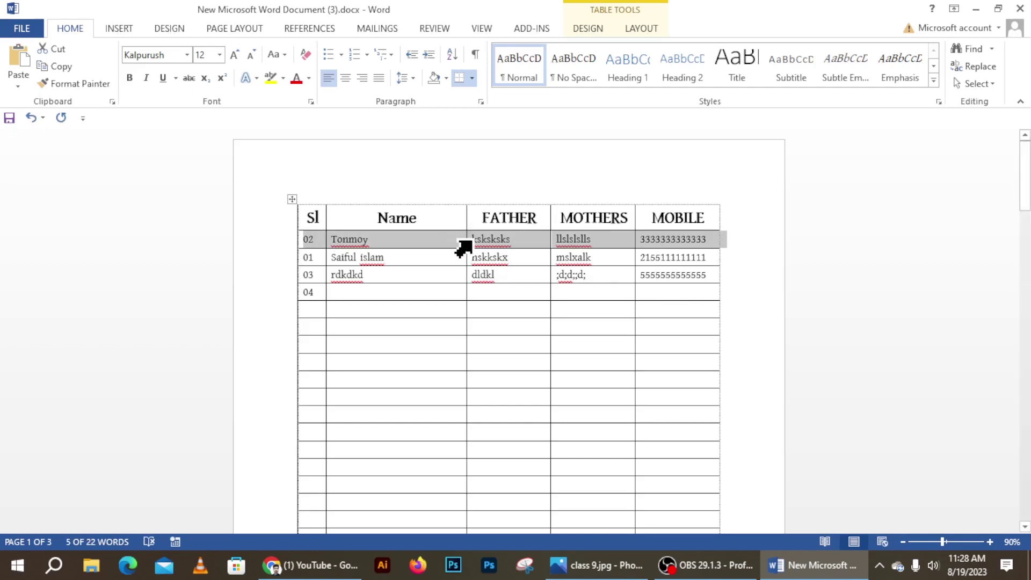
key("alt+shift+Down")
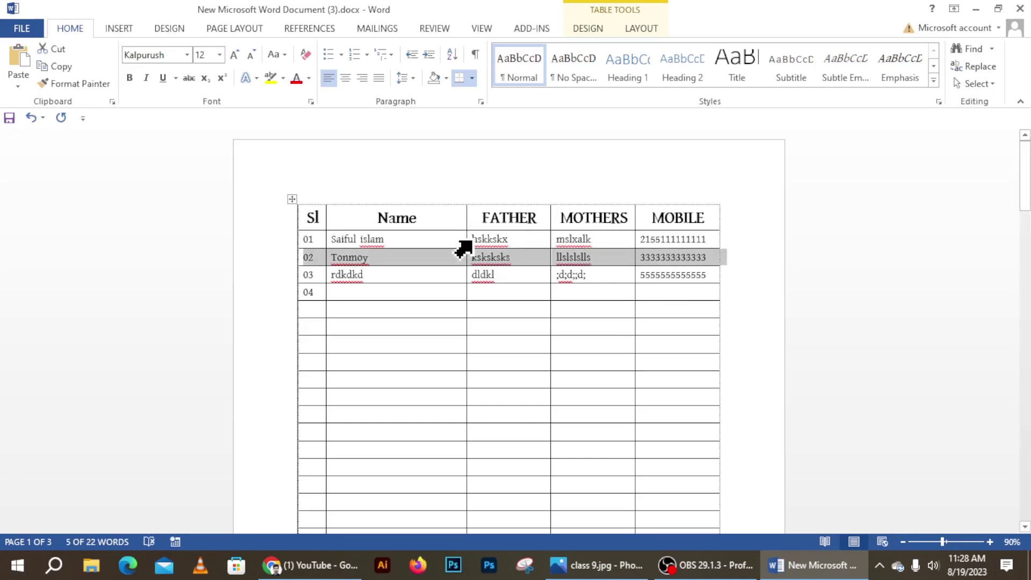
key("alt+shift+Up")
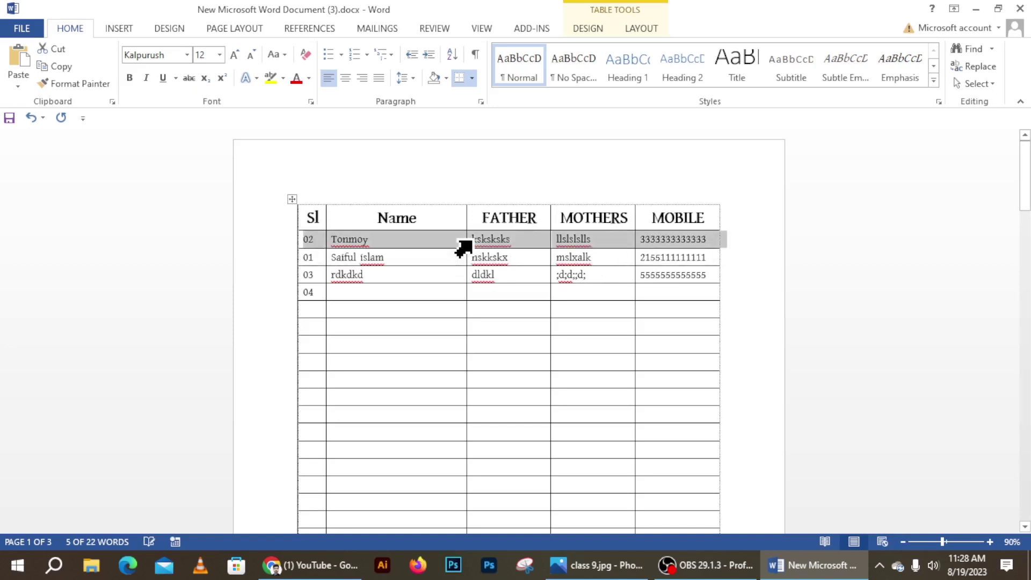
key("alt+shift+Down")
key("alt+shift+Down")
key("alt+shift+Up")
key("alt+shift+Down")
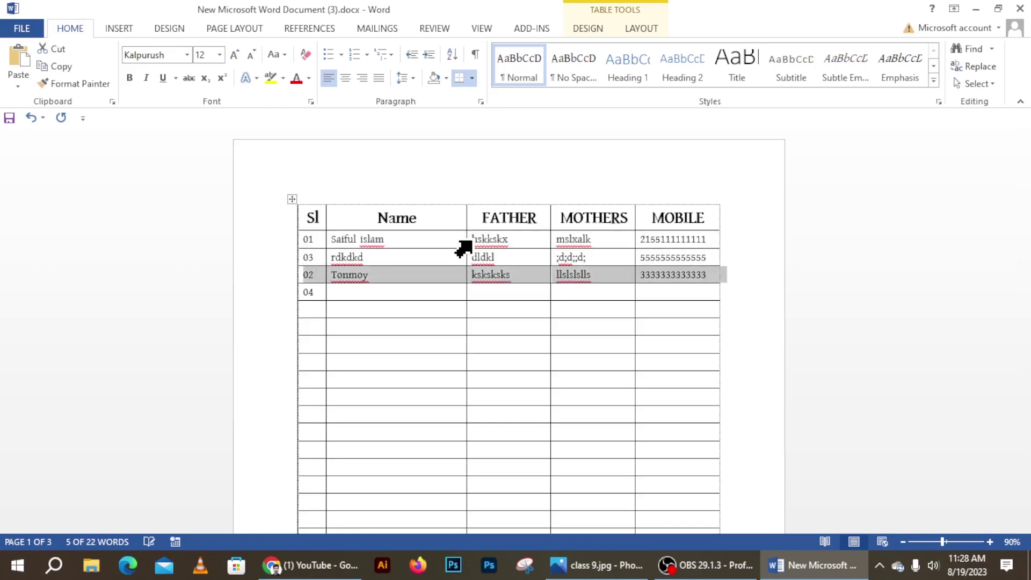
key("alt+shift+Up")
key("alt+shift+Up")
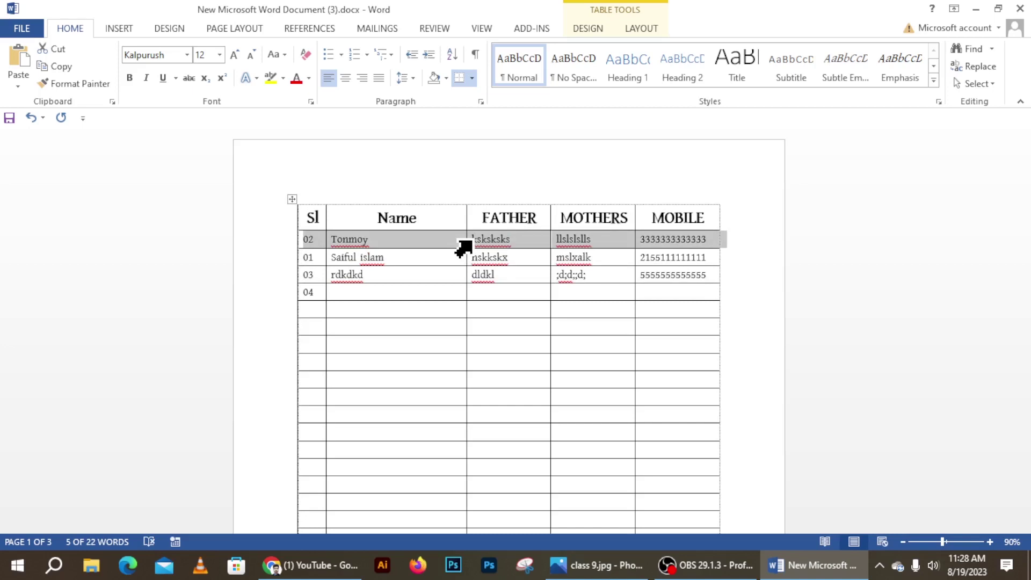
key("alt+shift+Up")
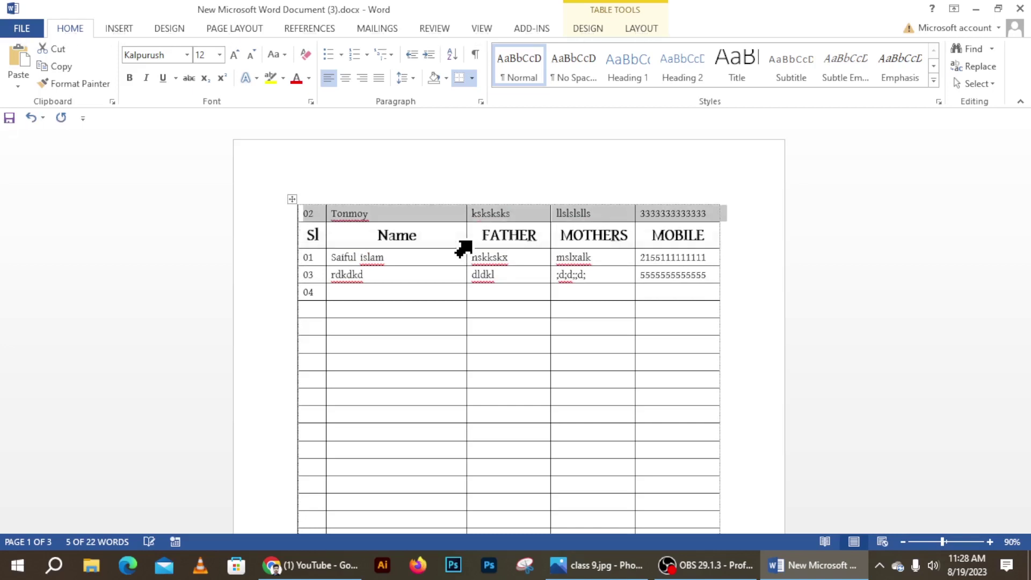
key("alt+shift+Down")
key("alt+shift+Down")
key("alt+shift+Down")
key("alt+shift+Down")
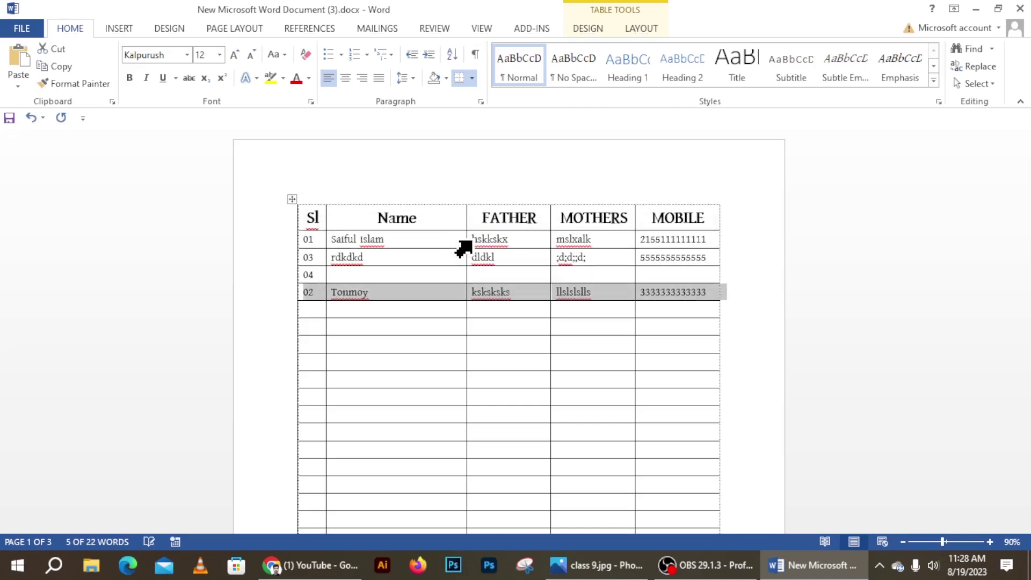
key("alt+shift+Up")
key("alt+shift+Up")
key("alt+shift+Up")
key("alt+shift+Up")
key("alt+shift+Down")
key("alt+shift+Down")
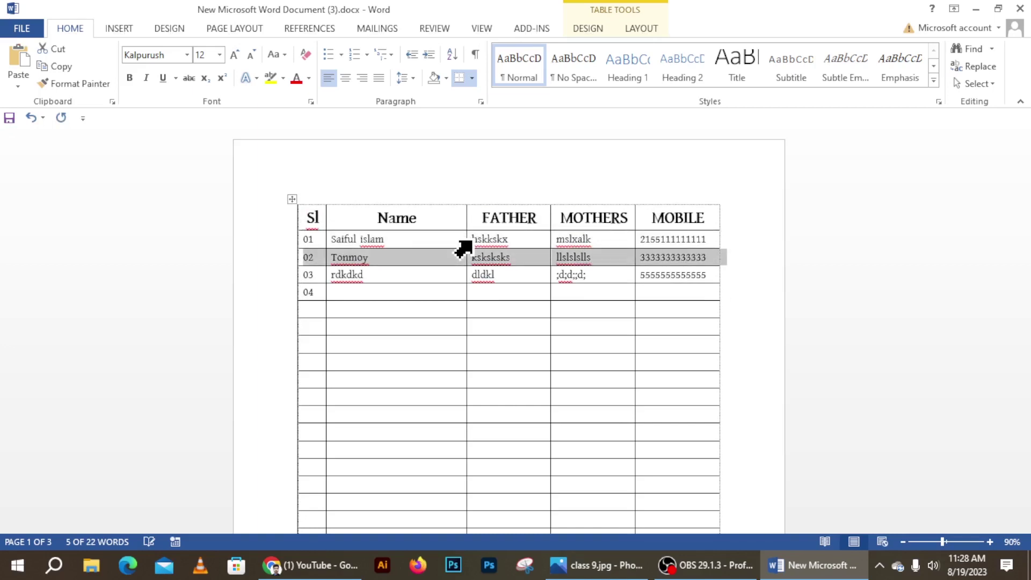
key("alt+n")
left_click_drag(345, 295, 397, 309)
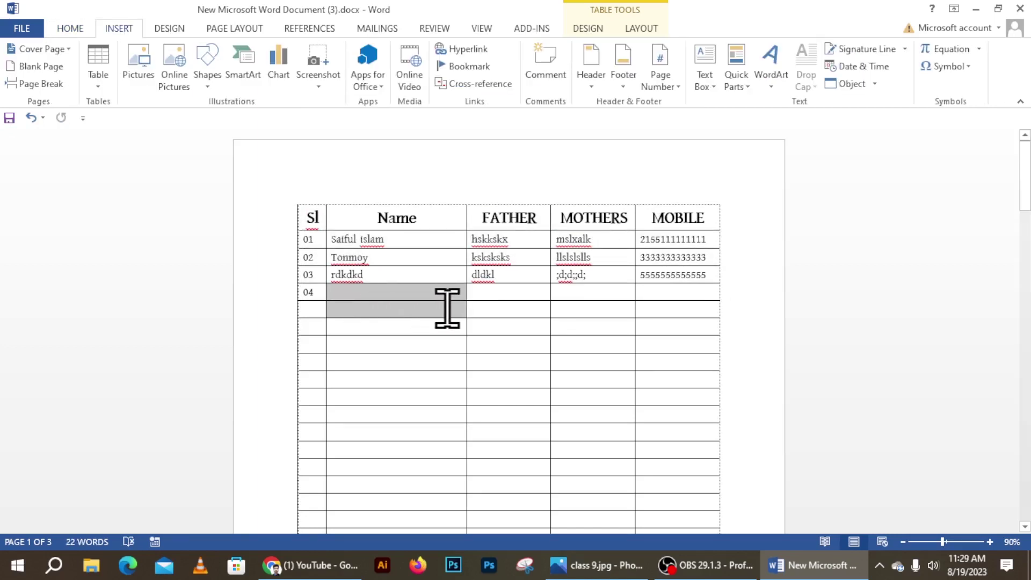
- Merge row 04's Name cell with the blank Name cell below using Merge Cells
left_click(646, 29)
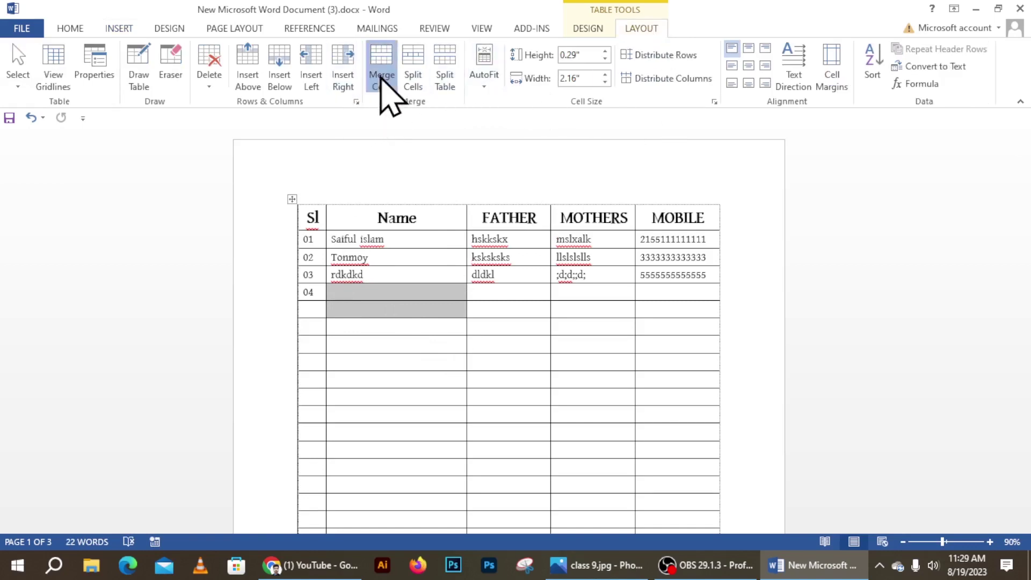
left_click(382, 67)
left_click(391, 294)
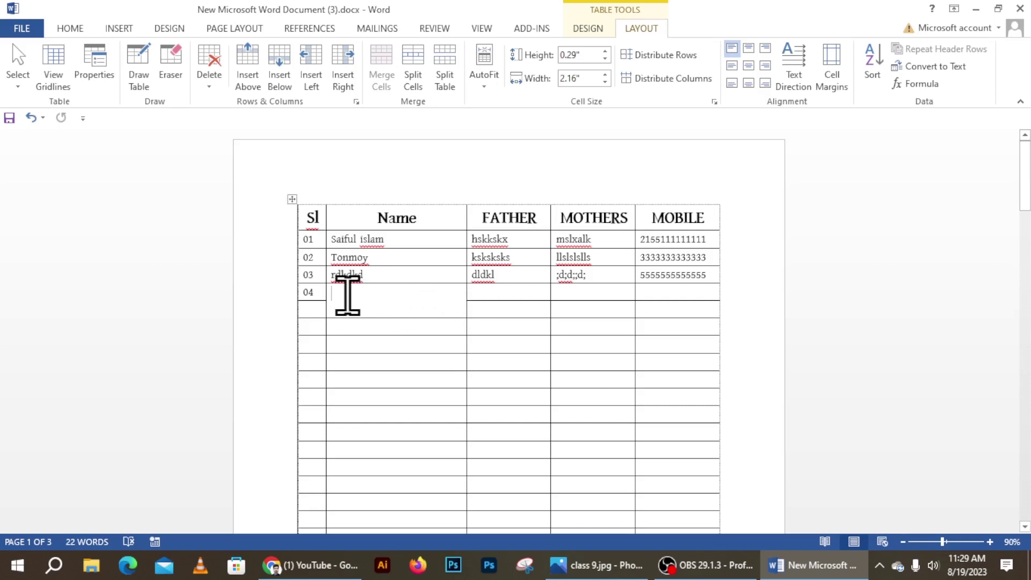
- Split the merged Name cell into 5 columns
right_click(347, 296)
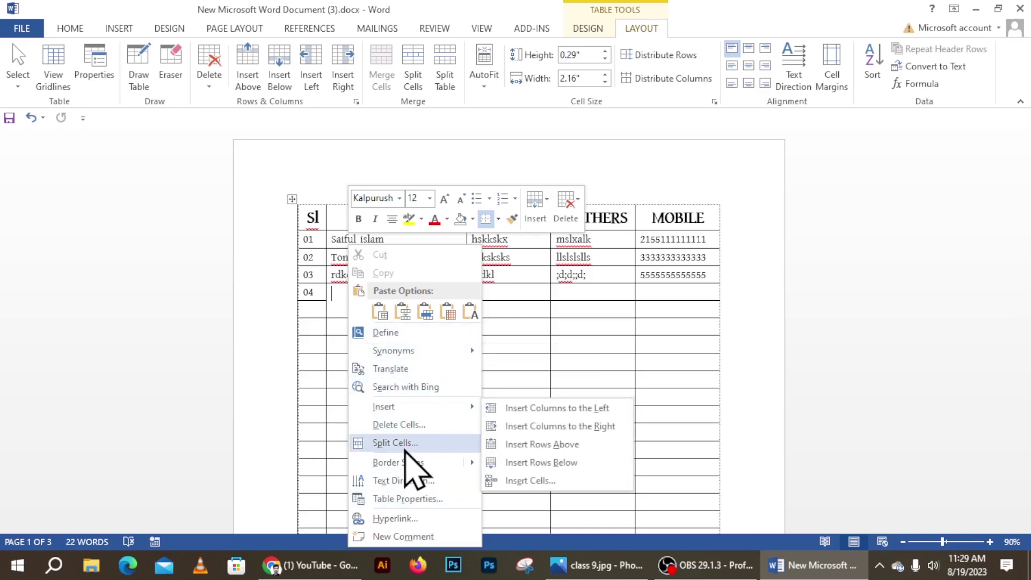
left_click(406, 443)
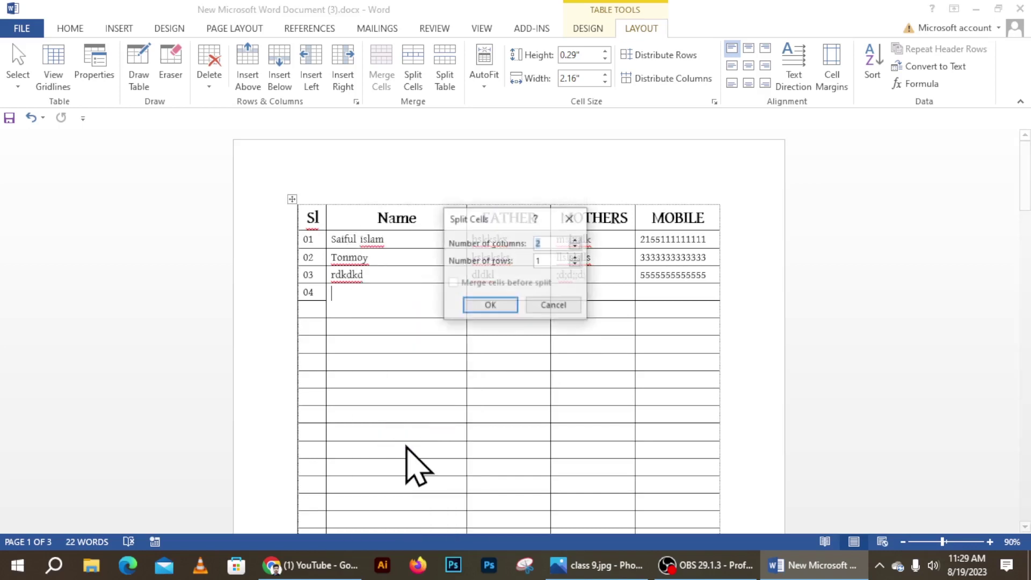
left_click(551, 244)
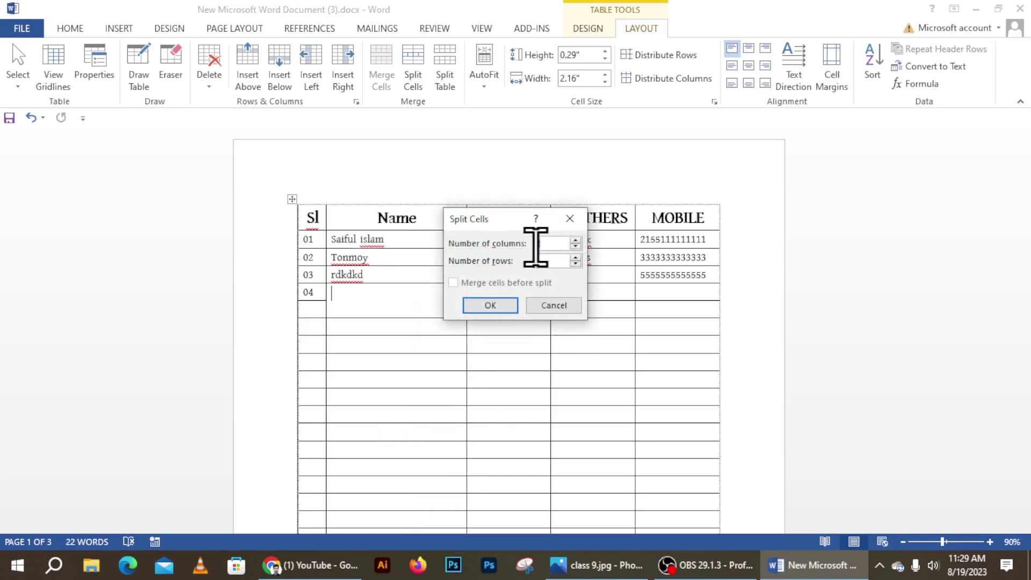
double_click(550, 243)
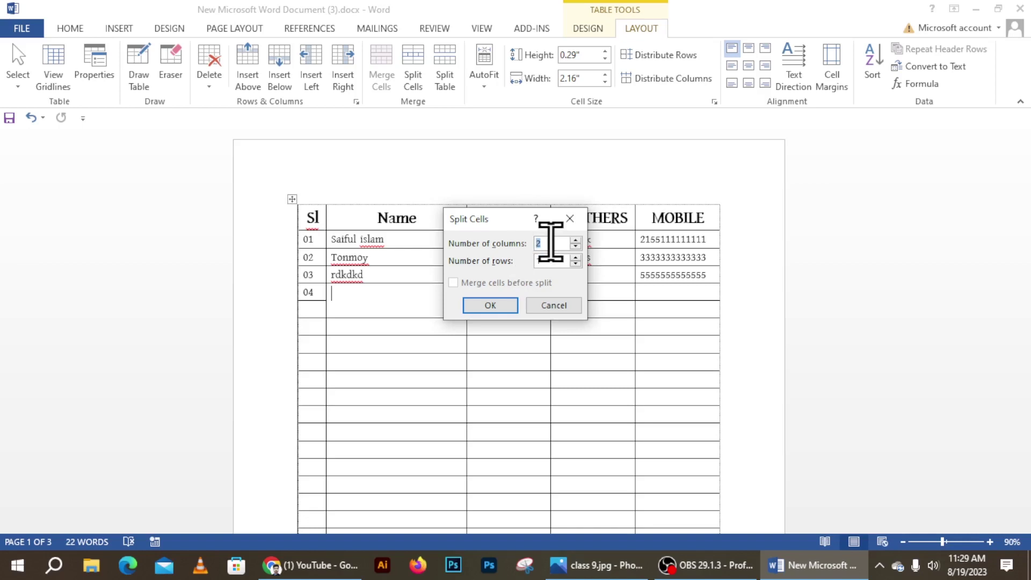
type("5")
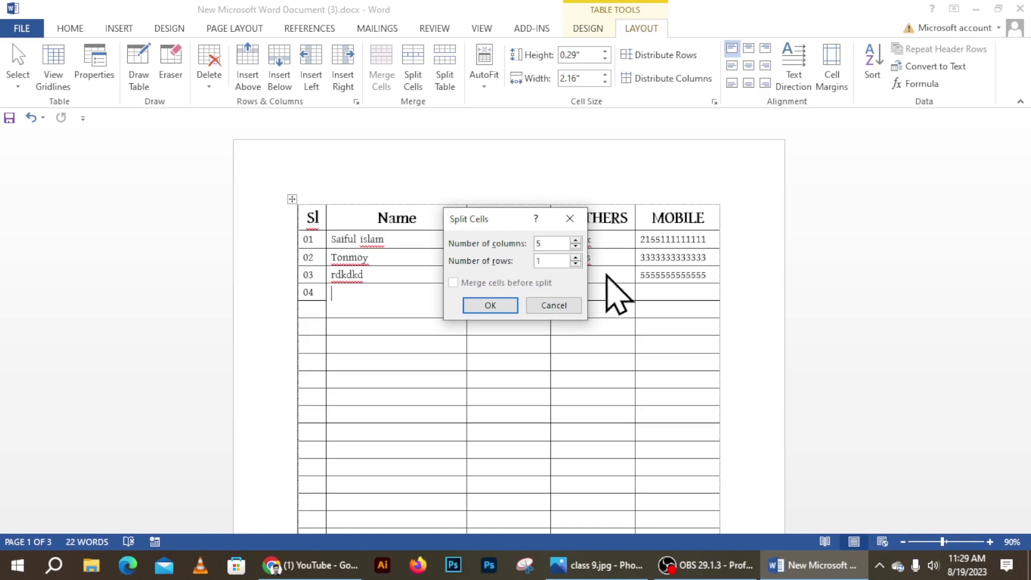
left_click(491, 305)
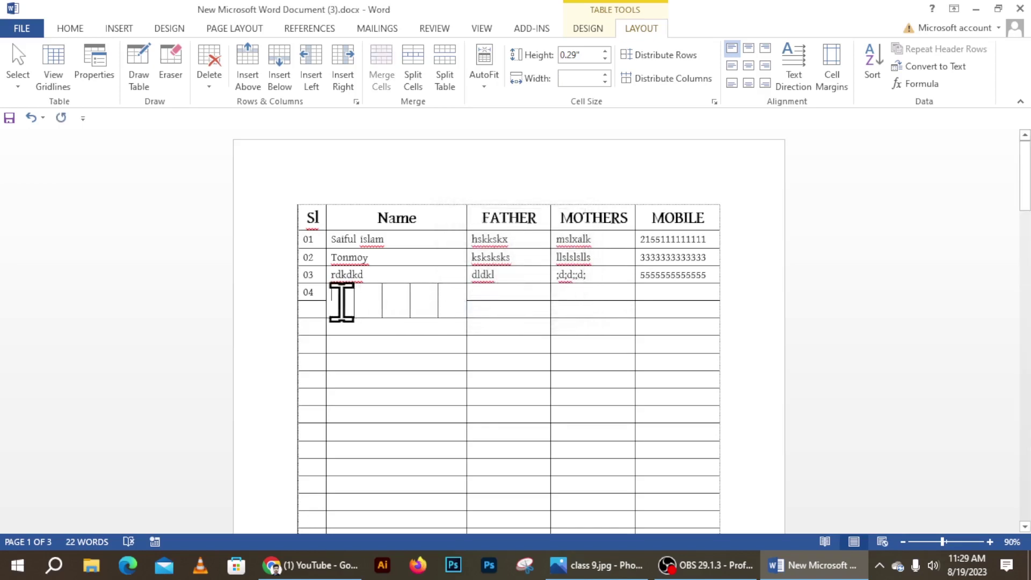
- Save the document with Ctrl+S and select the whole table
left_click_drag(342, 295, 448, 311)
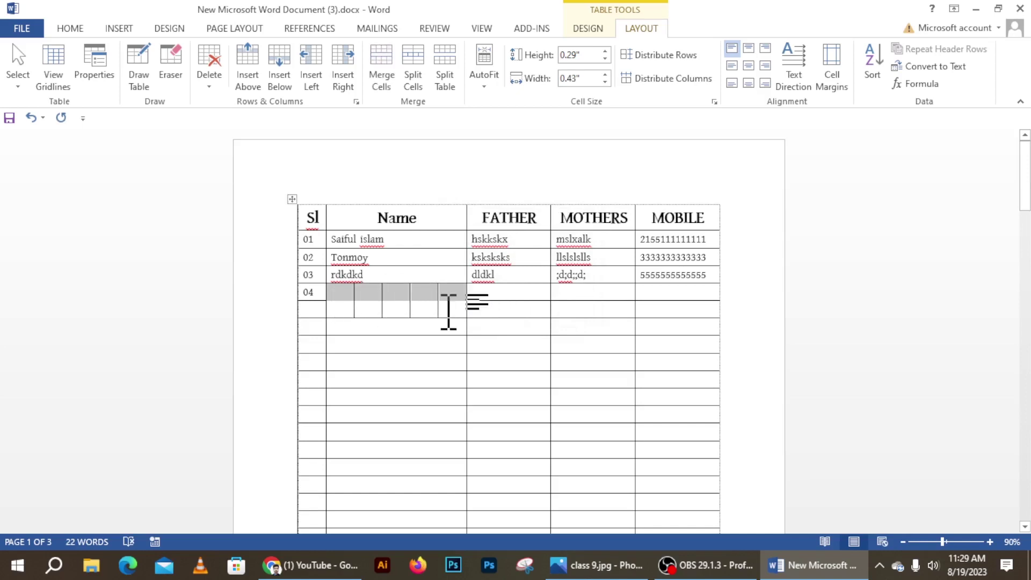
left_click(448, 312)
key("ctrl+s")
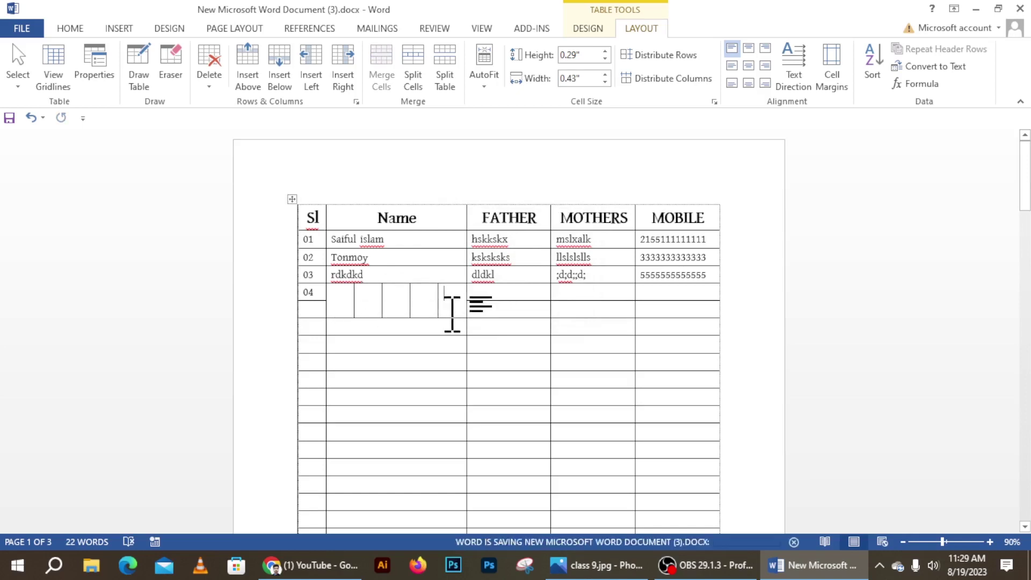
left_click_drag(440, 293, 344, 296)
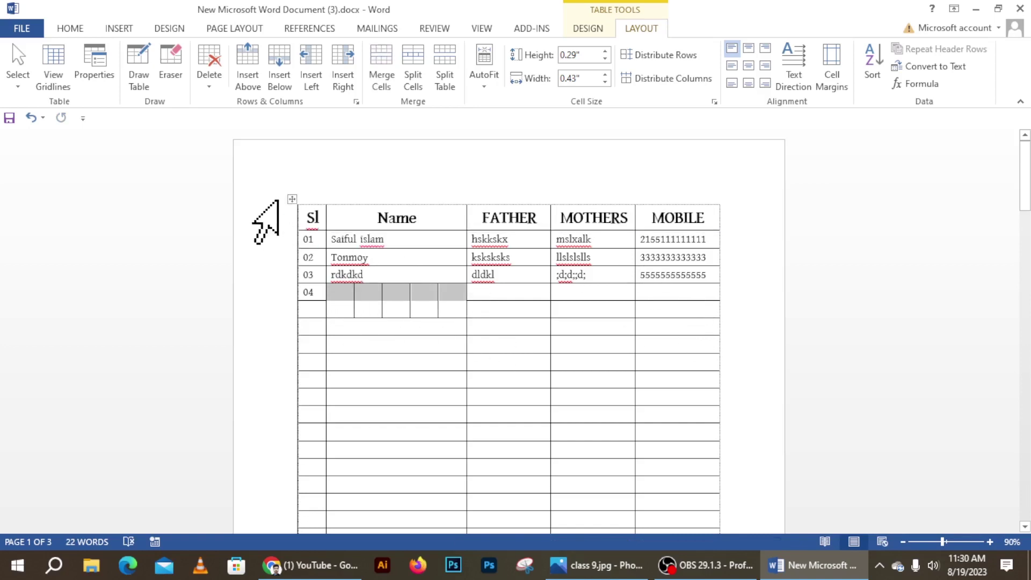
left_click(292, 199)
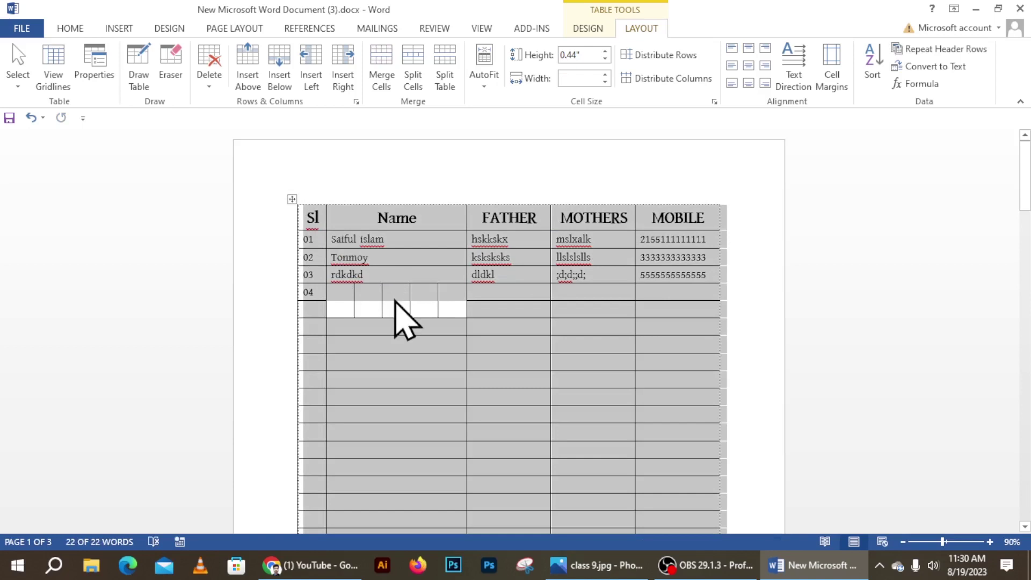
- Deselect the table and switch to the browser showing YouTube
left_click(407, 452)
left_click(362, 569)
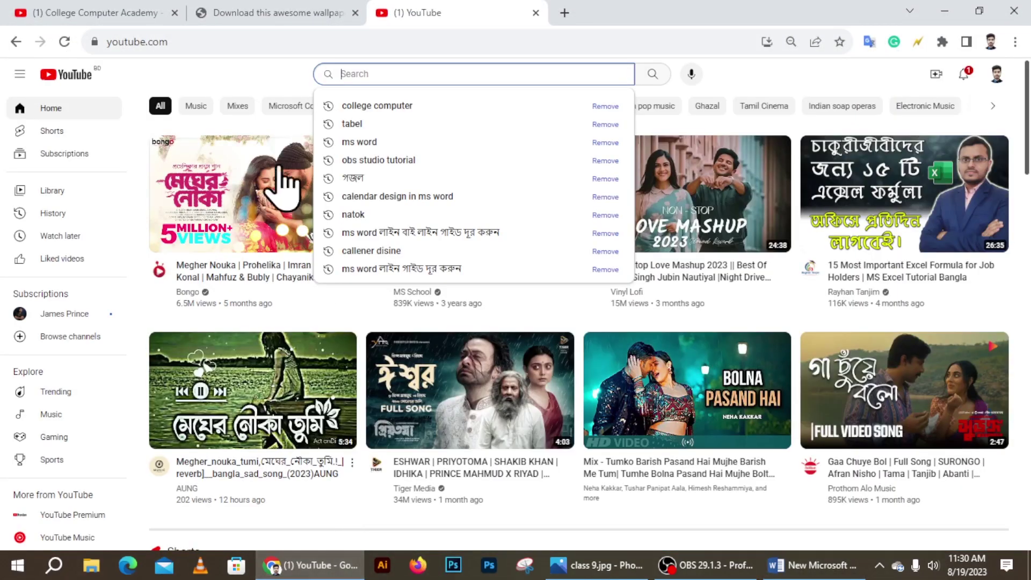